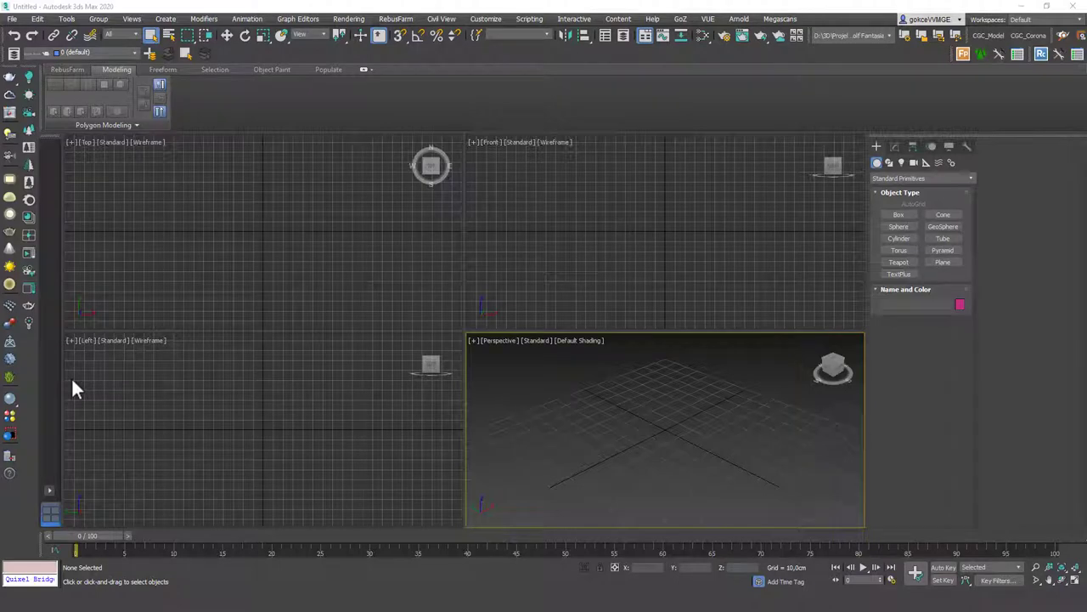
Maximize the Perspective viewport into a single full-screen view with Alt+W
{"action": "key", "text": "alt+w"}
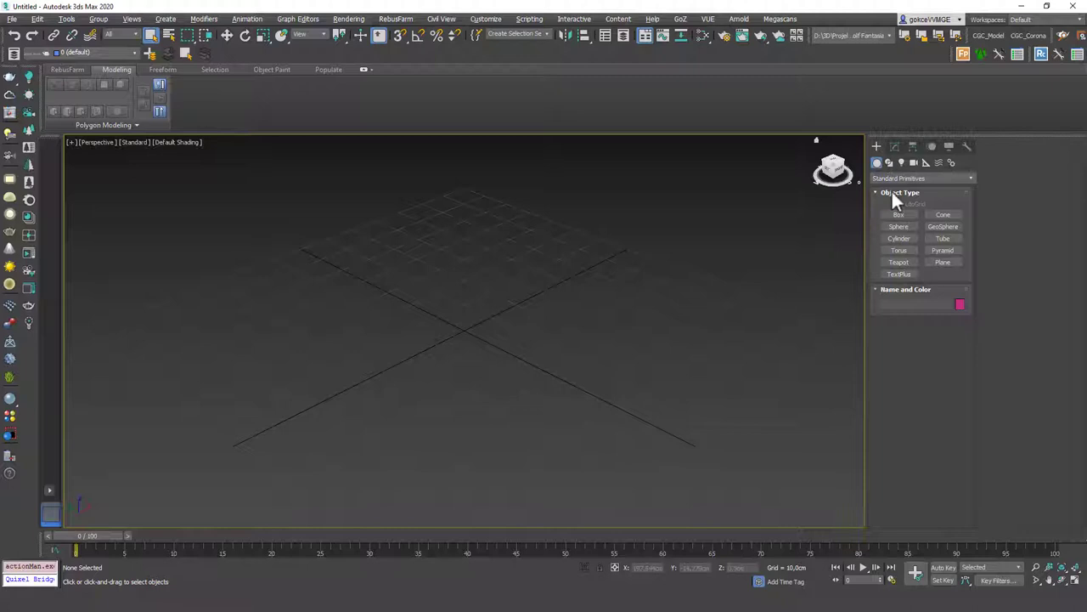
Draw Box001, a flat box about 72 × 75 cm and 16 cm tall, and show its parameters
{"action": "left_click", "coordinate": [898, 216]}
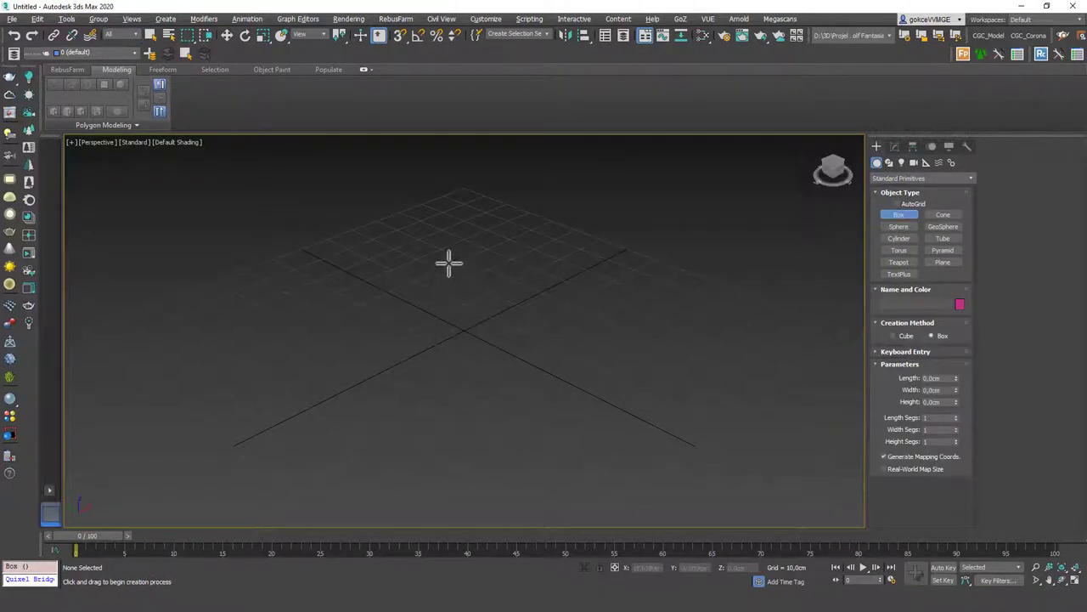
{"action": "left_click_drag", "start_coordinate": [447, 255], "coordinate": [448, 440]}
{"action": "left_click", "coordinate": [450, 394]}
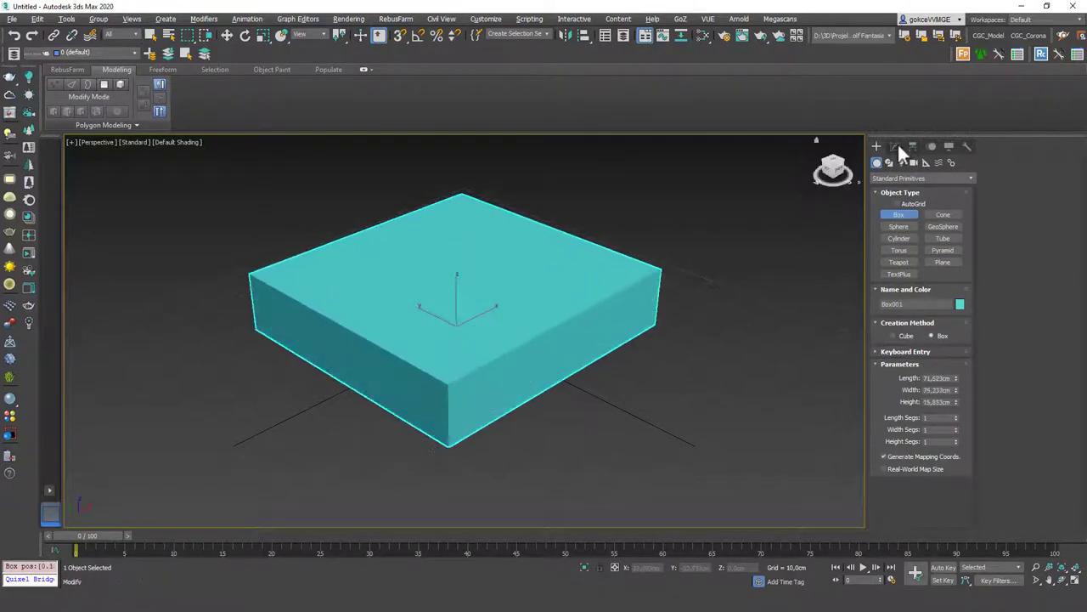
{"action": "left_click", "coordinate": [894, 146]}
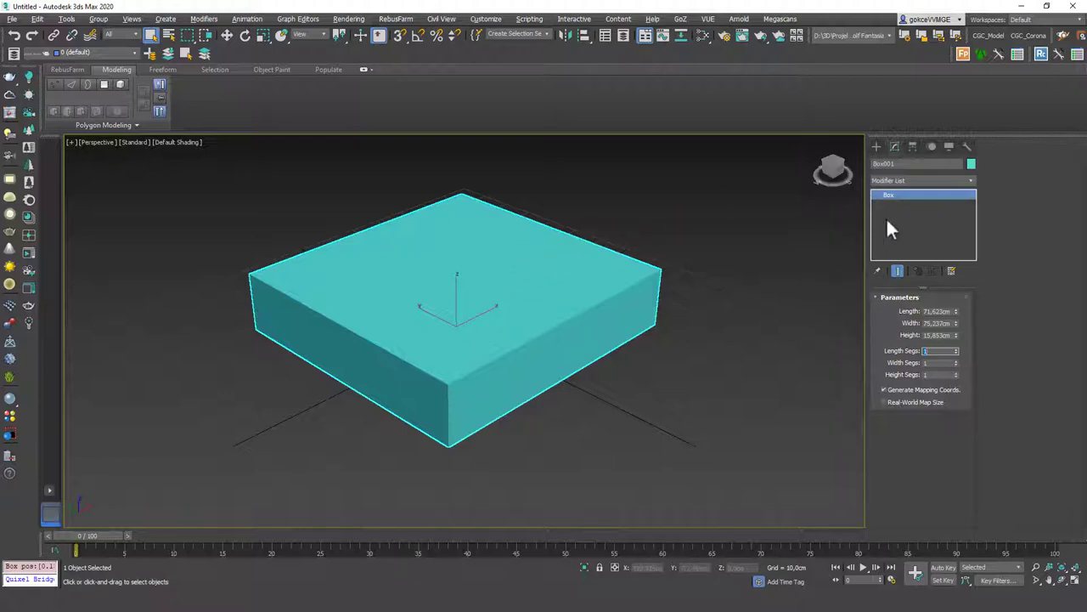
Give the box 10 length, 10 width and 5 height segments
{"action": "type", "text": "10"}
{"action": "key", "text": "Tab"}
{"action": "type", "text": "10"}
{"action": "key", "text": "Tab"}
{"action": "type", "text": "15"}
{"action": "key", "text": "Return"}
Set the box's Length and Width to 80 cm and Height to 20 cm
{"action": "left_click_drag", "start_coordinate": [956, 311], "coordinate": [944, 314]}
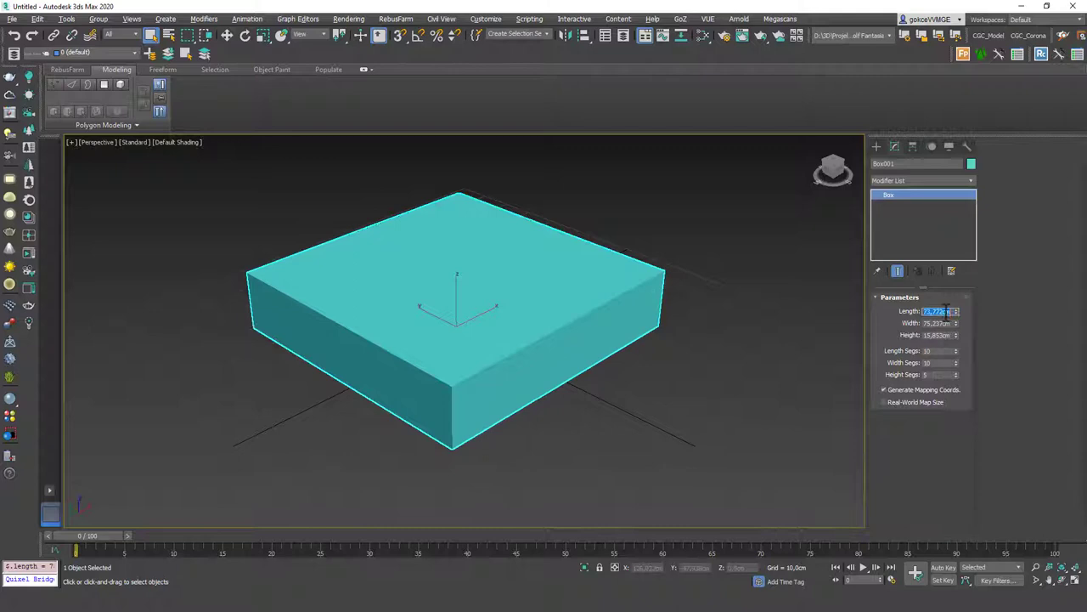
{"action": "key", "text": "Tab"}
{"action": "type", "text": "80"}
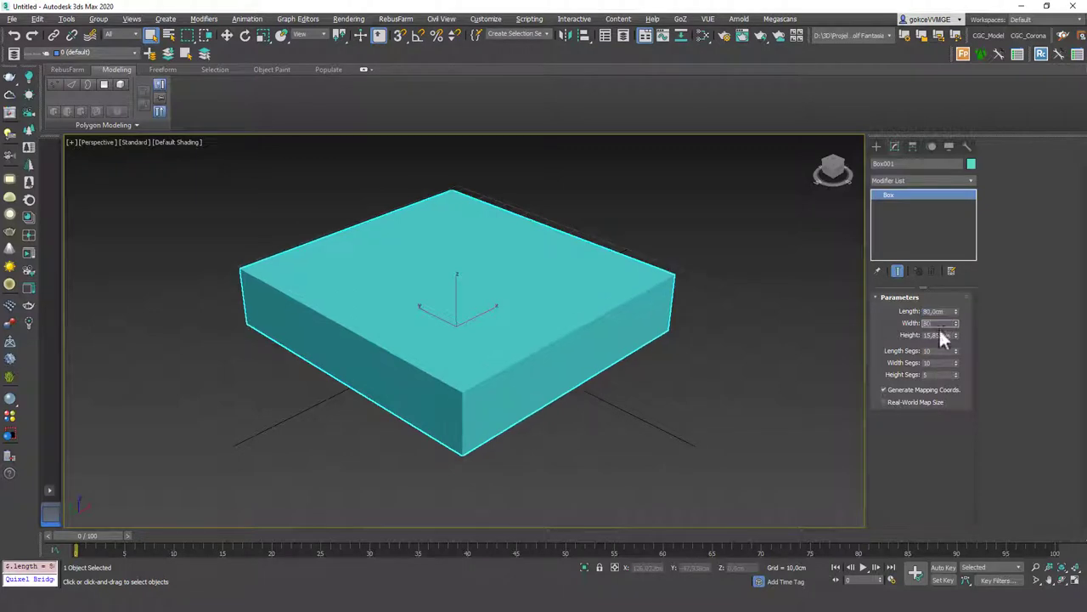
{"action": "key", "text": "Tab"}
{"action": "type", "text": "20"}
{"action": "key", "text": "Return"}
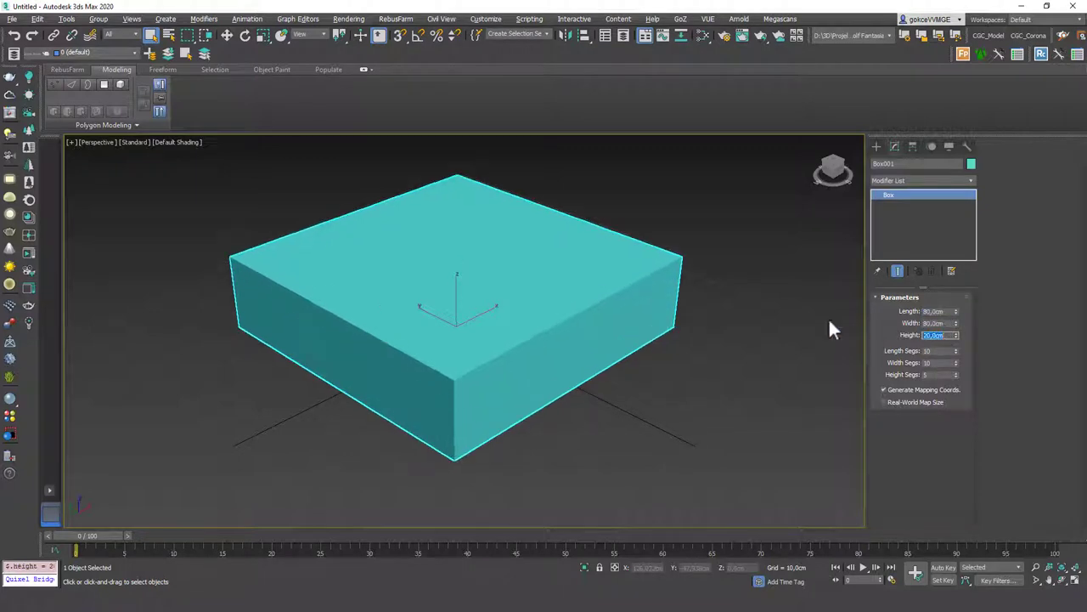
Turn on Edged Faces to show the box's 10 × 10 × 5 segment grid
{"action": "middle_click_drag", "start_coordinate": [581, 315], "coordinate": [604, 333]}
{"action": "key", "text": "w"}
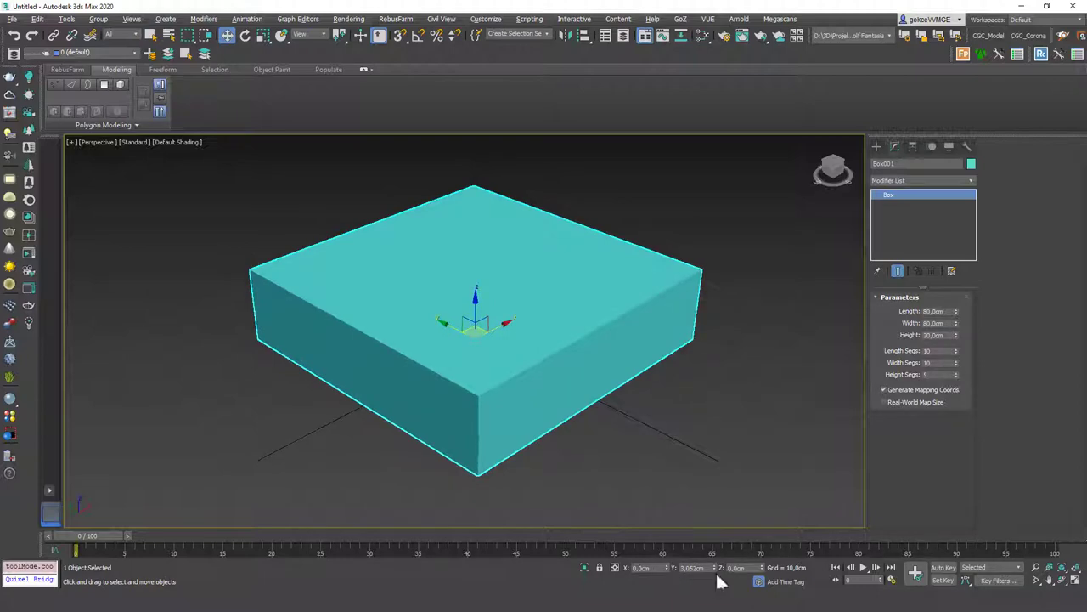
{"action": "mouse_move", "coordinate": [519, 296]}
{"action": "middle_mouse_down", "text": "alt"}
{"action": "mouse_move", "coordinate": [458, 274]}
{"action": "mouse_move", "coordinate": [544, 318]}
{"action": "mouse_move", "coordinate": [553, 269]}
{"action": "middle_mouse_up", "text": "alt"}
{"action": "key", "text": "F4"}
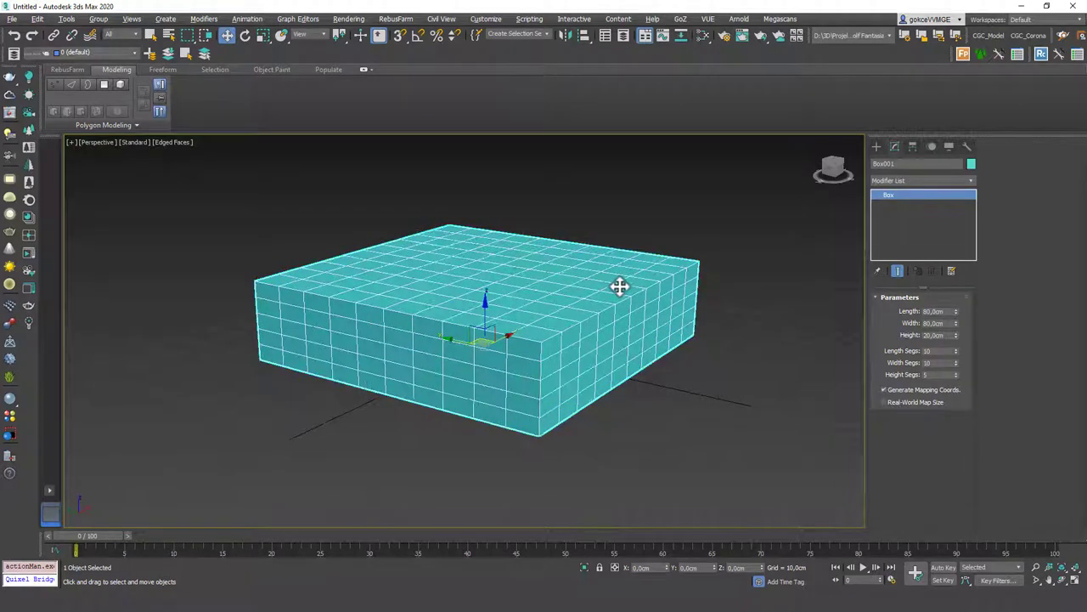
{"action": "middle_click_drag", "start_coordinate": [621, 286], "coordinate": [627, 292], "text": "alt"}
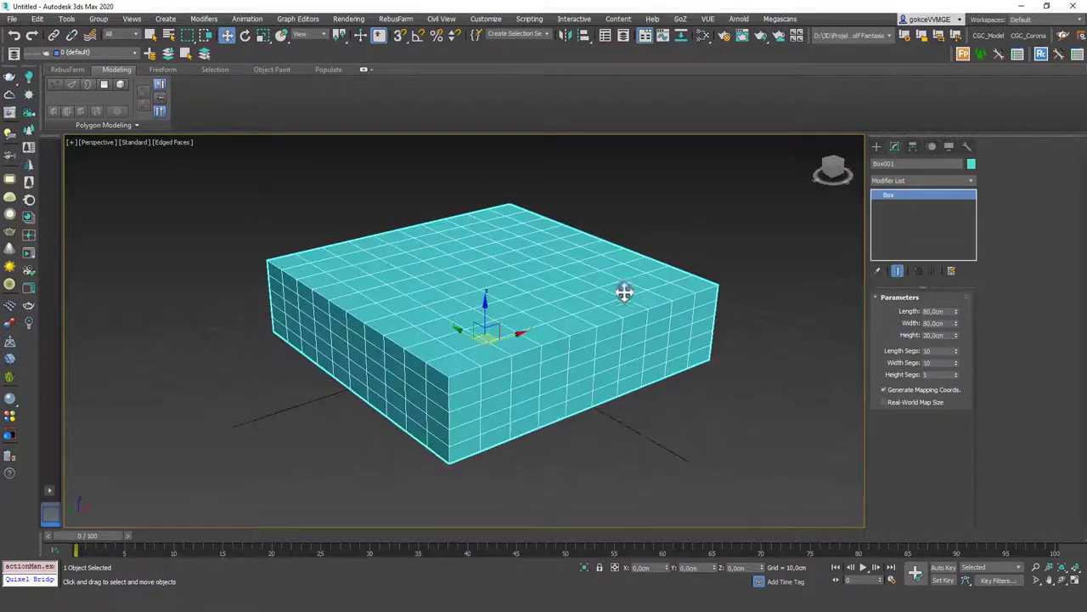
Add an Edit Poly modifier to the box and enter Vertex mode
{"action": "left_click", "coordinate": [927, 180]}
{"action": "left_click", "coordinate": [904, 220]}
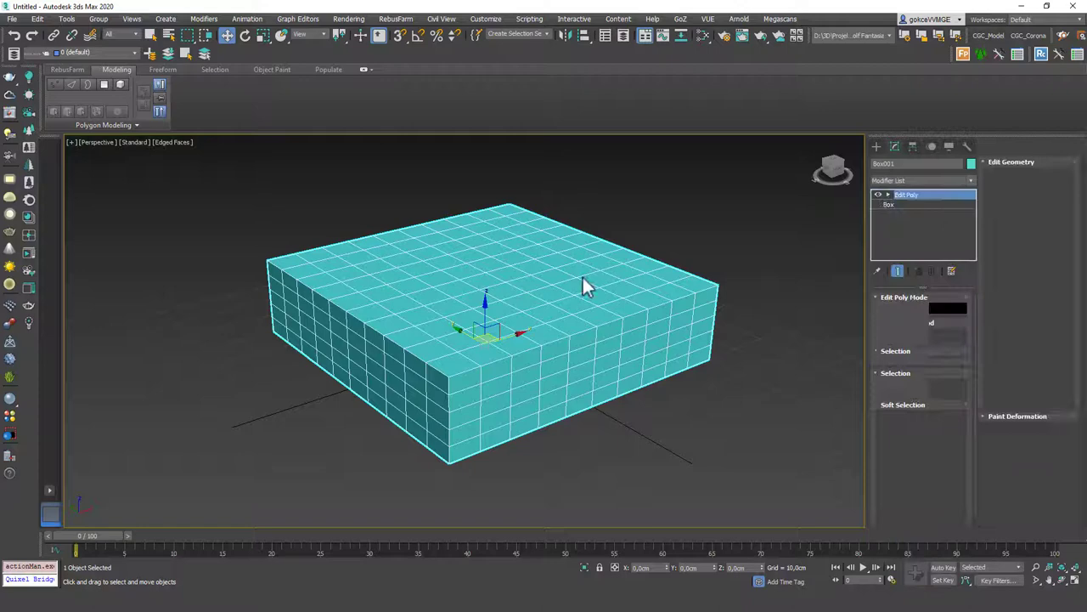
{"action": "middle_click_drag", "start_coordinate": [621, 281], "coordinate": [624, 278], "text": "alt"}
{"action": "key", "text": "1"}
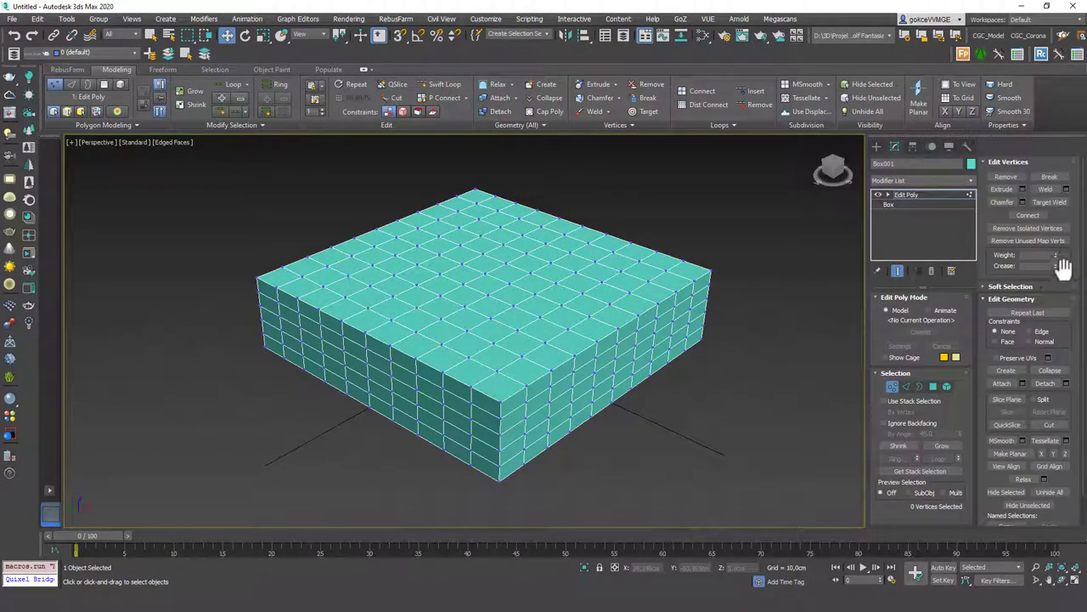
Expand the Soft Selection rollout, collapsing the other Edit Poly rollouts
{"action": "left_click", "coordinate": [1018, 287]}
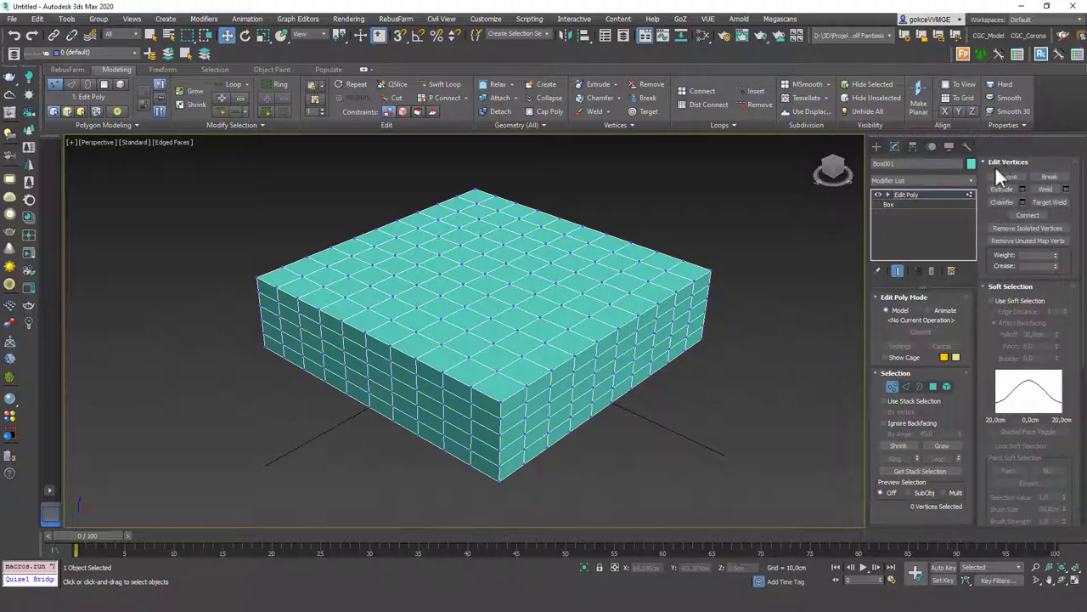
{"action": "left_click", "coordinate": [998, 162]}
{"action": "left_click", "coordinate": [897, 373]}
{"action": "left_click", "coordinate": [905, 296]}
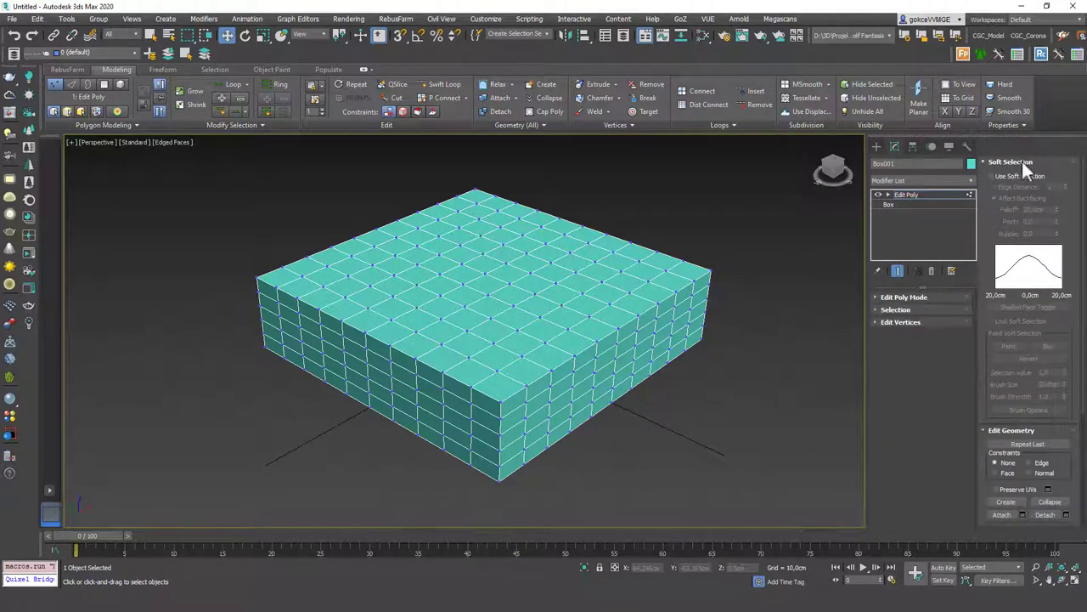
{"action": "left_click", "coordinate": [1006, 431]}
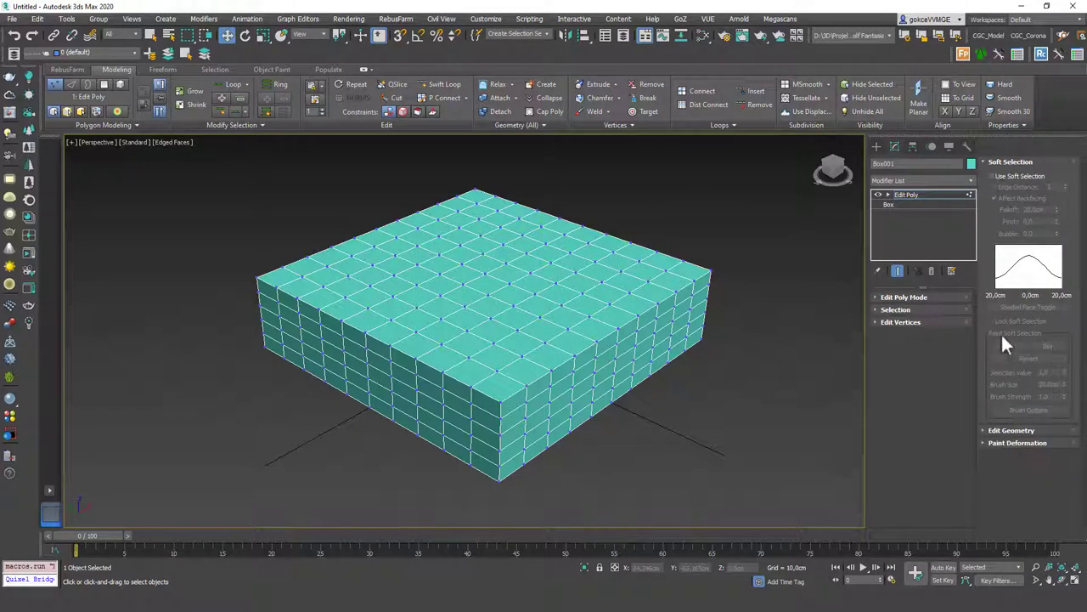
{"action": "left_click", "coordinate": [1013, 177]}
Cycle through Polygon, Edge, Border and Element sub-object levels, ending back at Vertex
{"action": "key", "text": "4"}
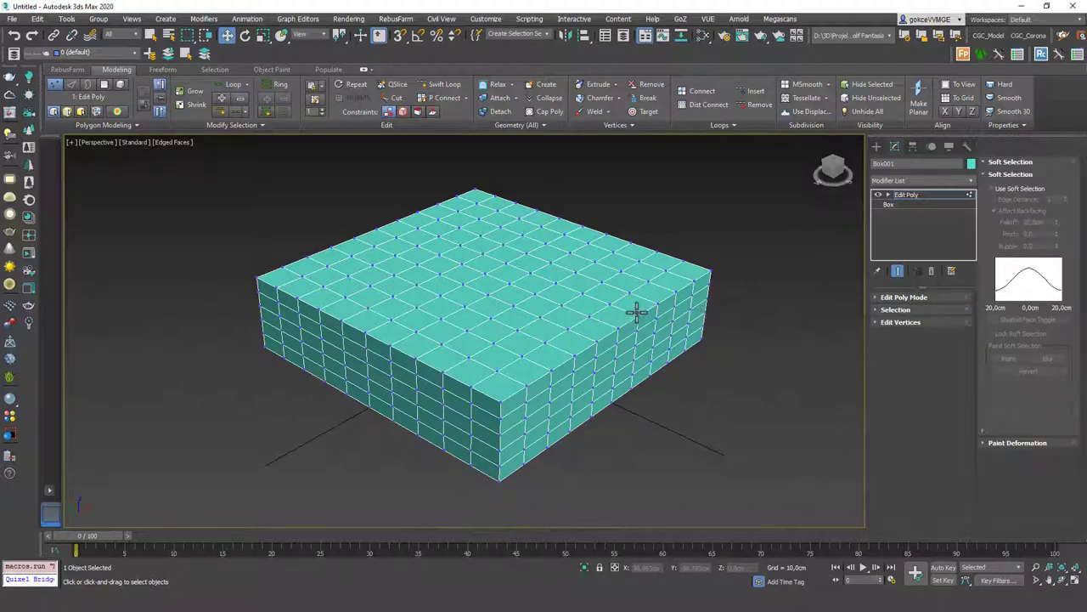
{"action": "left_click", "coordinate": [900, 297]}
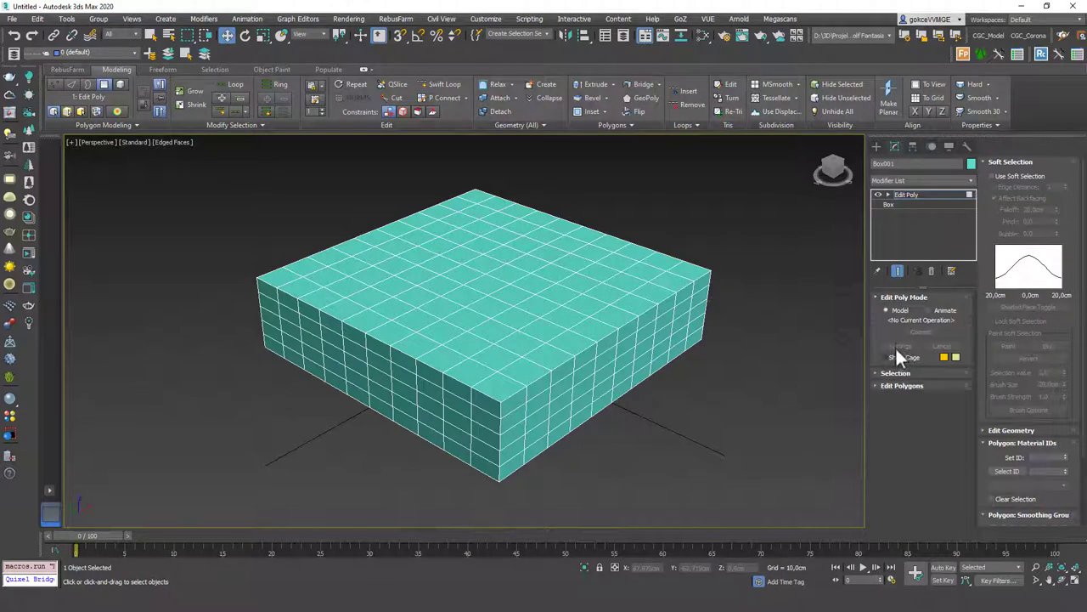
{"action": "left_click", "coordinate": [903, 295]}
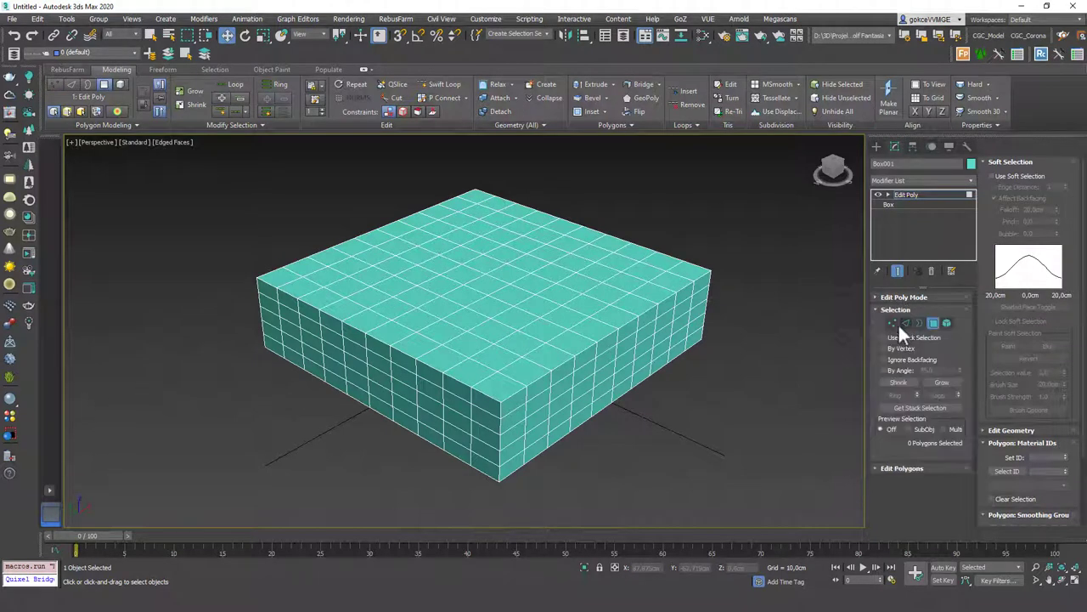
{"action": "left_click", "coordinate": [904, 322]}
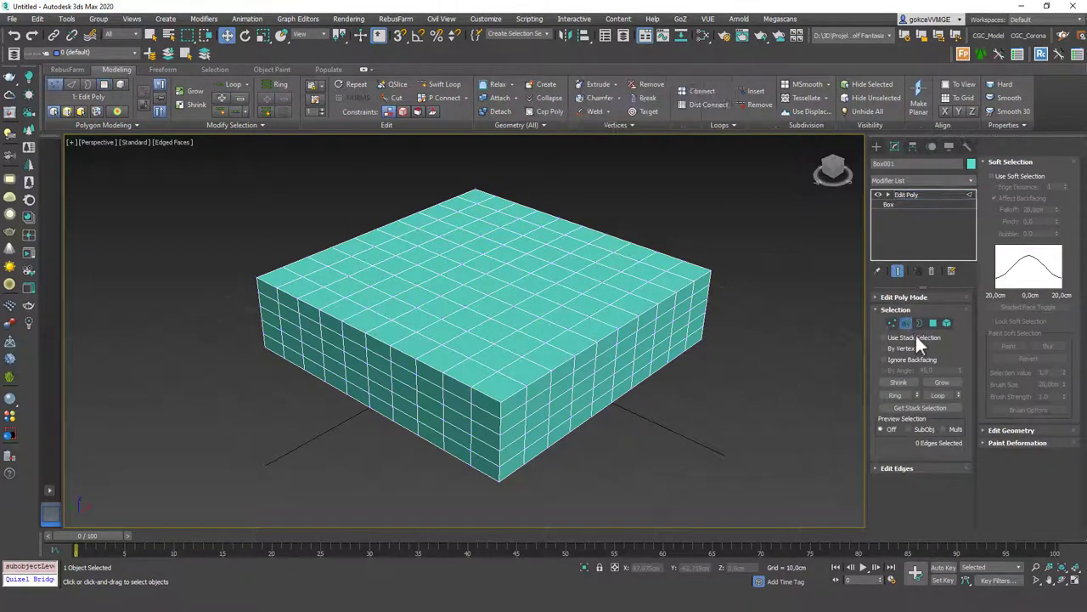
{"action": "left_click", "coordinate": [918, 324]}
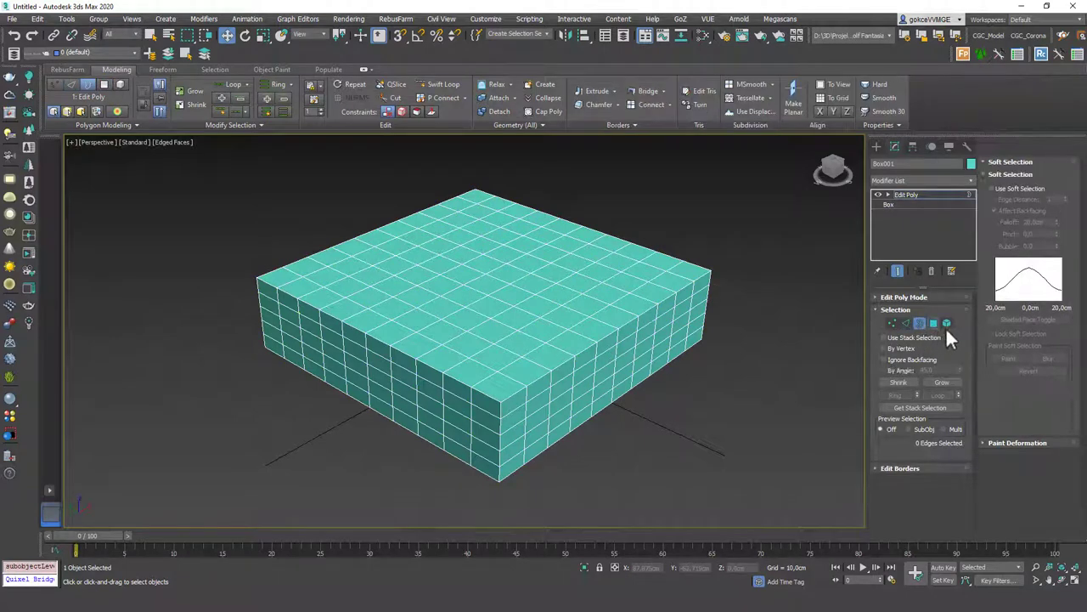
{"action": "left_click", "coordinate": [946, 324]}
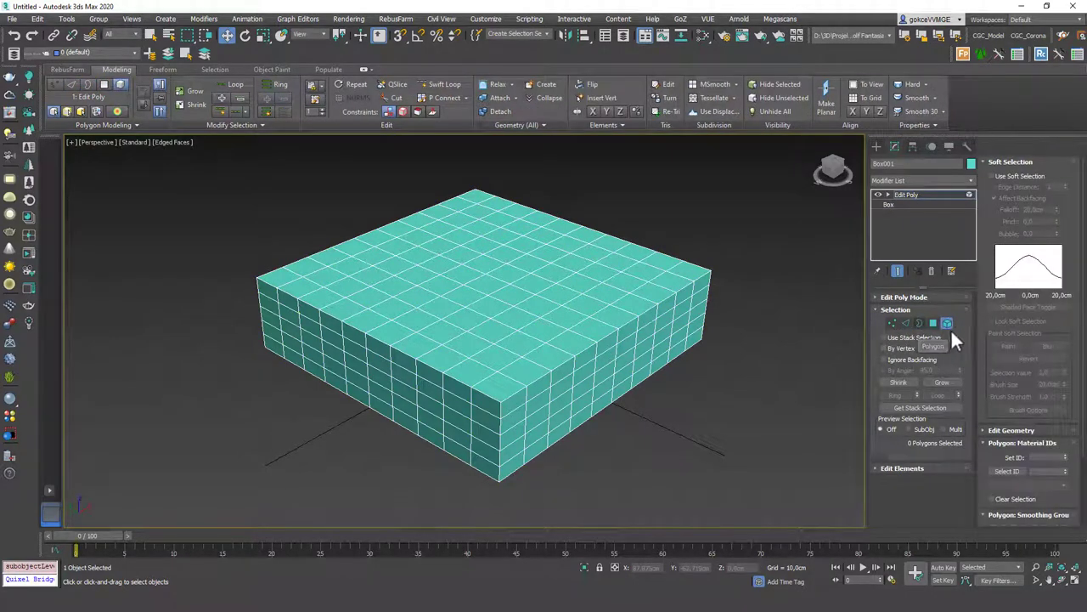
{"action": "left_click", "coordinate": [892, 323]}
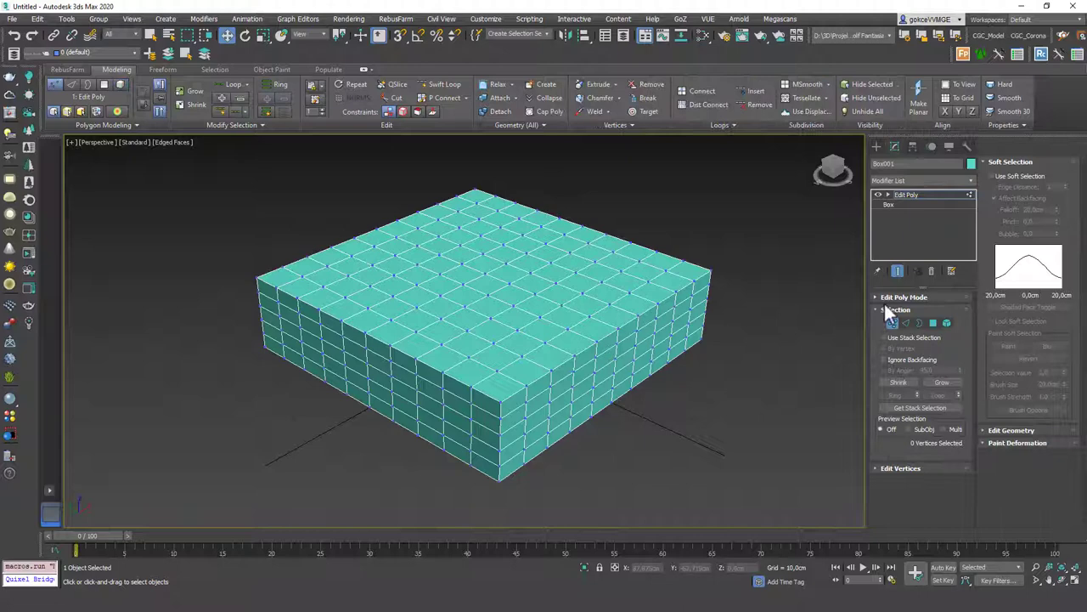
Enable Use Soft Selection and select the top-face centre vertex with a 20 cm falloff
{"action": "middle_click_drag", "start_coordinate": [520, 301], "coordinate": [530, 327]}
{"action": "scroll", "coordinate": [530, 338], "scroll_direction": "up", "scroll_amount": 3}
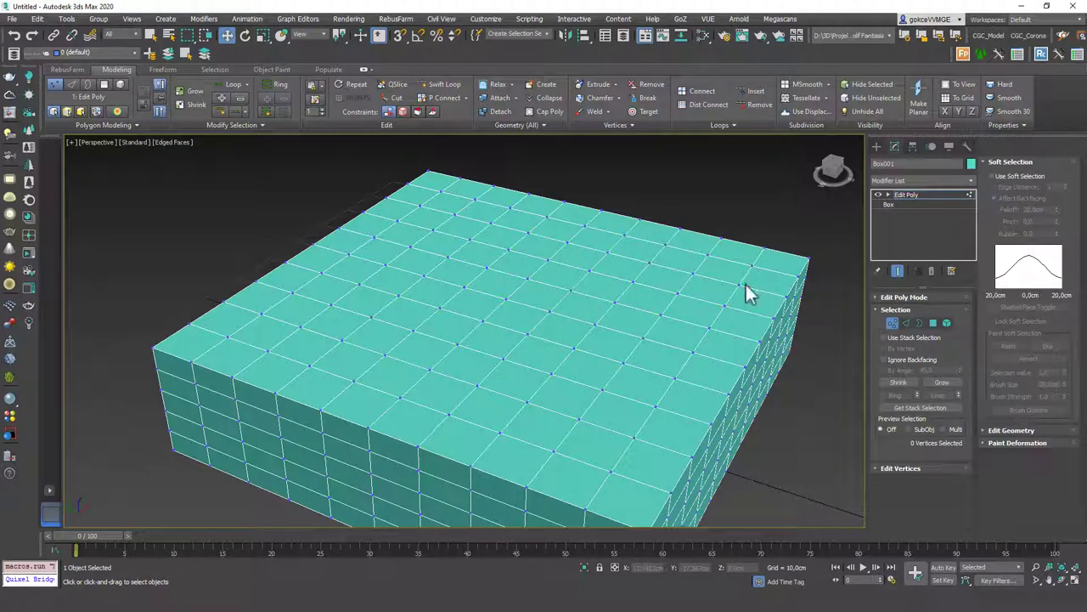
{"action": "left_click", "coordinate": [1019, 176]}
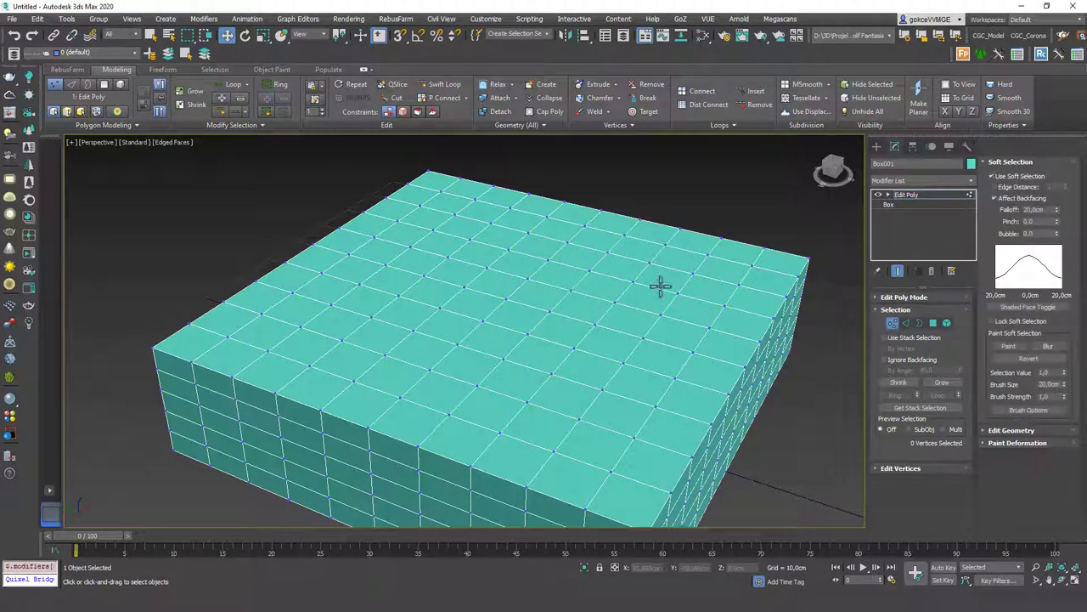
{"action": "left_click", "coordinate": [507, 294]}
{"action": "middle_click_drag", "start_coordinate": [575, 337], "coordinate": [578, 311], "text": "alt"}
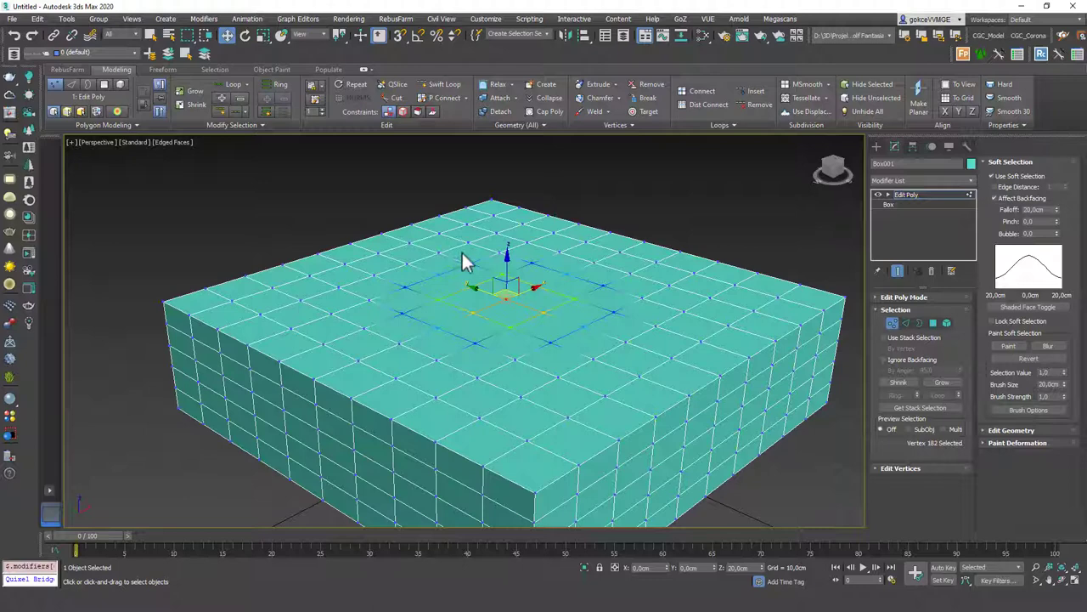
{"action": "mouse_move", "coordinate": [573, 311]}
{"action": "middle_mouse_down", "text": "alt"}
{"action": "mouse_move", "coordinate": [575, 334]}
{"action": "mouse_move", "coordinate": [643, 292]}
{"action": "middle_mouse_up", "text": "alt"}
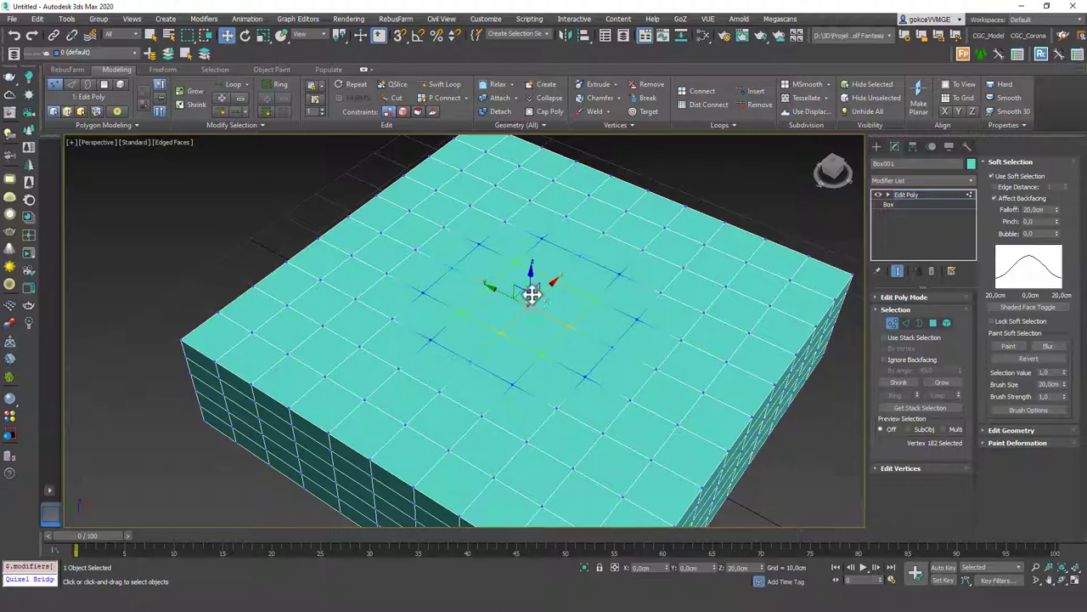
{"action": "middle_click_drag", "start_coordinate": [533, 297], "coordinate": [535, 268], "text": "alt"}
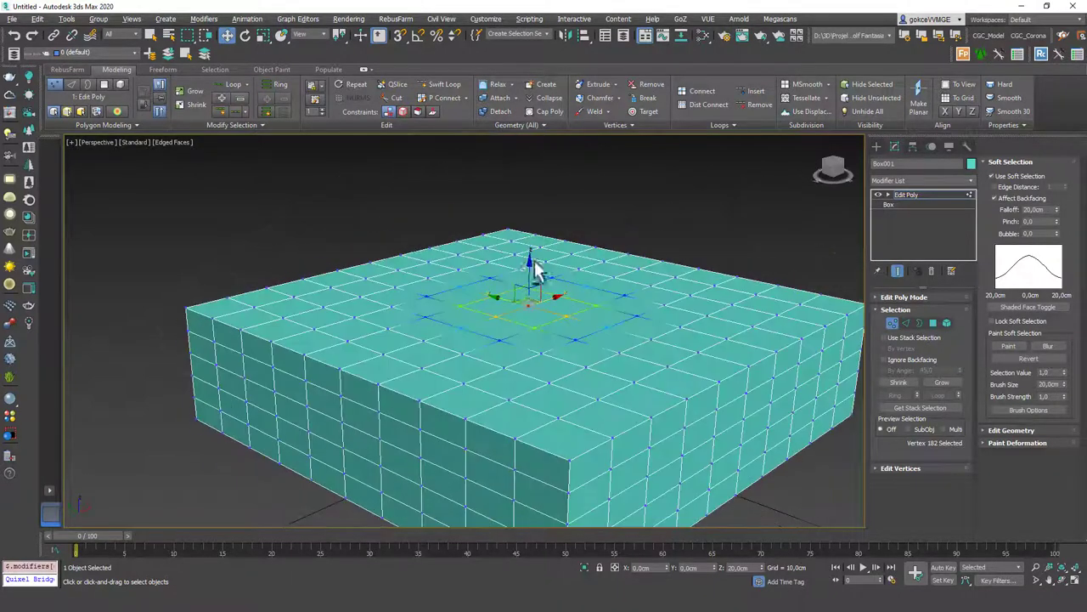
{"action": "scroll", "coordinate": [527, 306], "scroll_direction": "up", "scroll_amount": 2}
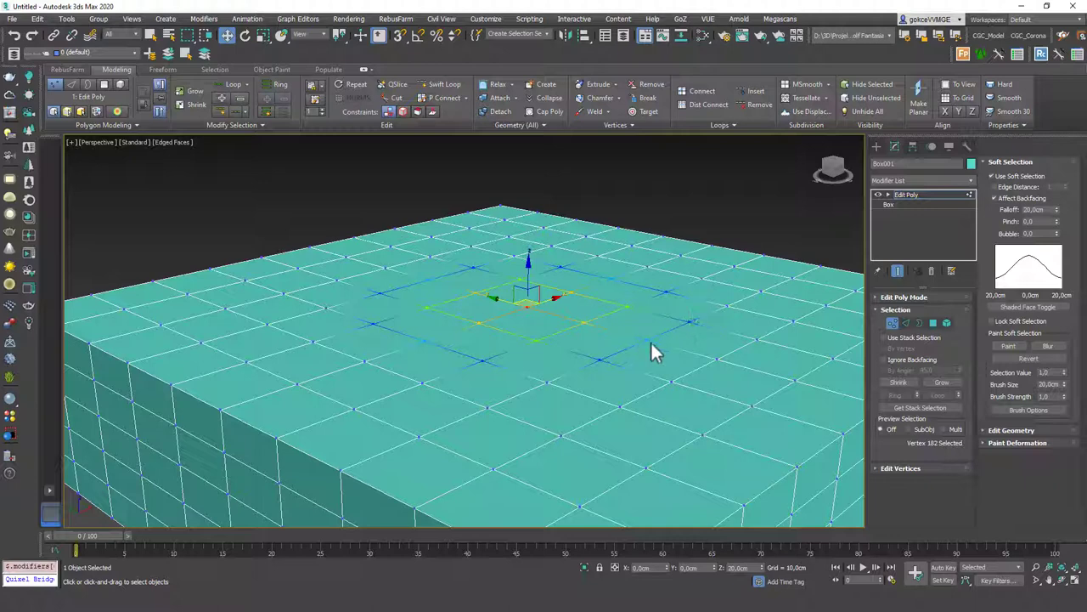
Lift the soft-selected centre vertex to about 22.5 cm, forming a smooth peak
{"action": "middle_click_drag", "start_coordinate": [549, 297], "coordinate": [544, 301], "text": "alt"}
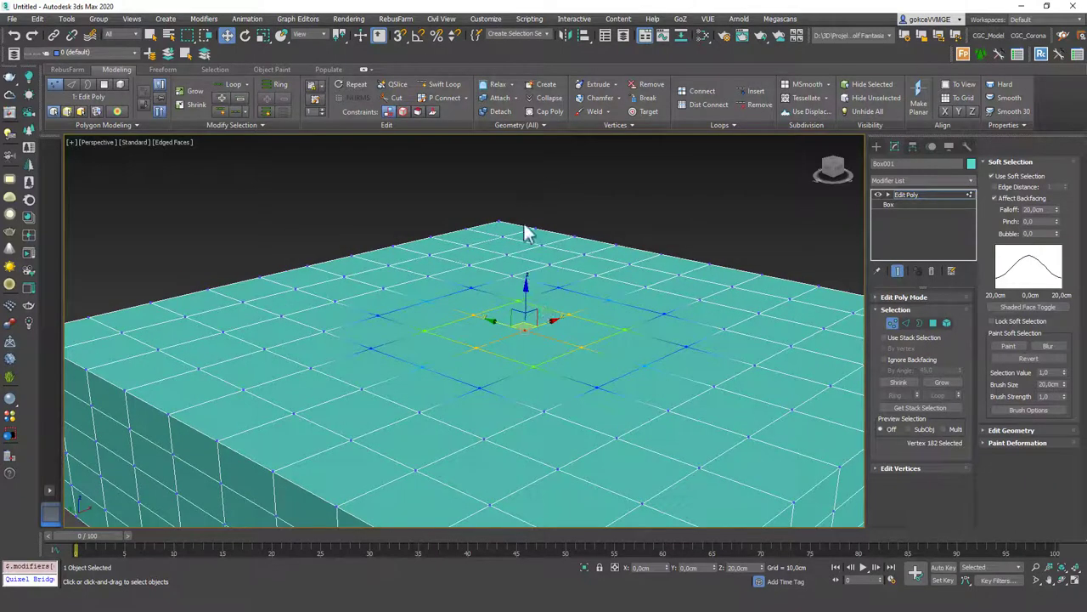
{"action": "left_click_drag", "start_coordinate": [524, 286], "coordinate": [526, 260]}
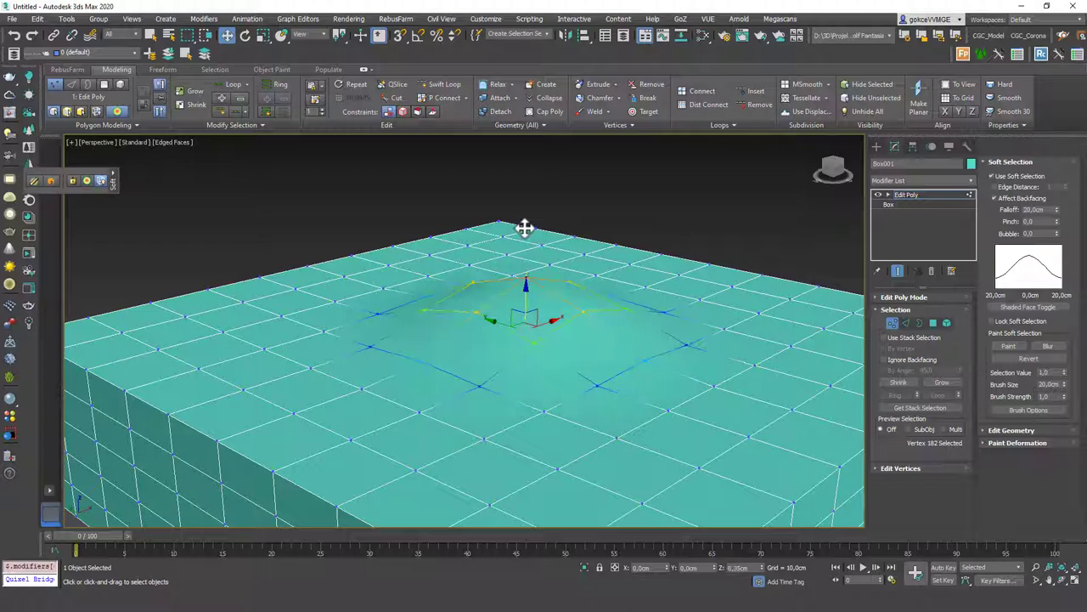
{"action": "mouse_move", "coordinate": [525, 250]}
{"action": "middle_mouse_down", "text": "alt"}
{"action": "mouse_move", "coordinate": [553, 281]}
{"action": "mouse_move", "coordinate": [578, 275]}
{"action": "mouse_move", "coordinate": [527, 246]}
{"action": "middle_mouse_up", "text": "alt"}
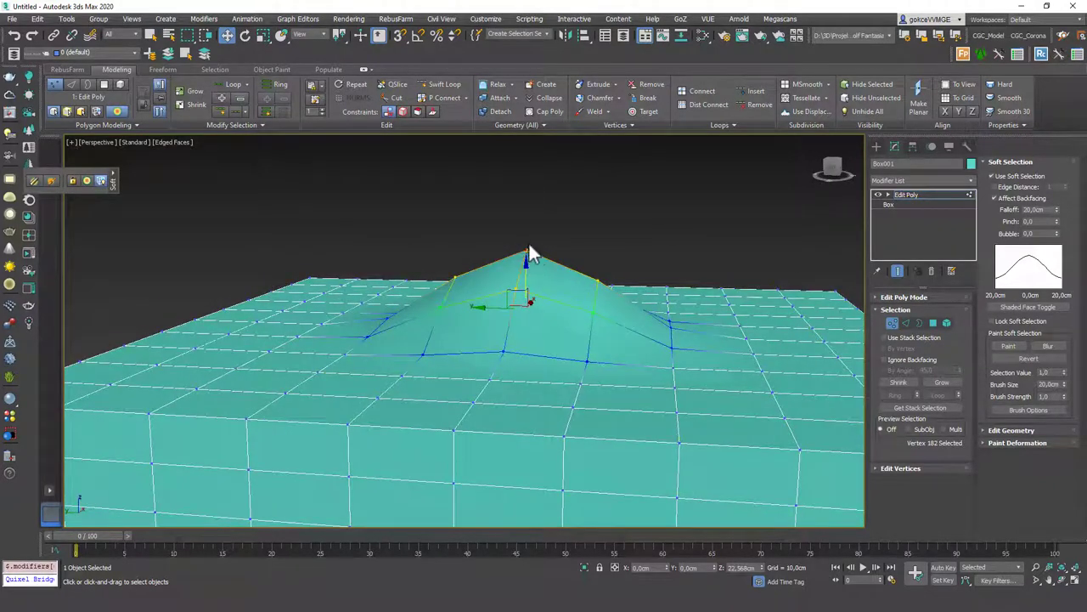
{"action": "middle_click_drag", "start_coordinate": [554, 293], "coordinate": [667, 338], "text": "alt"}
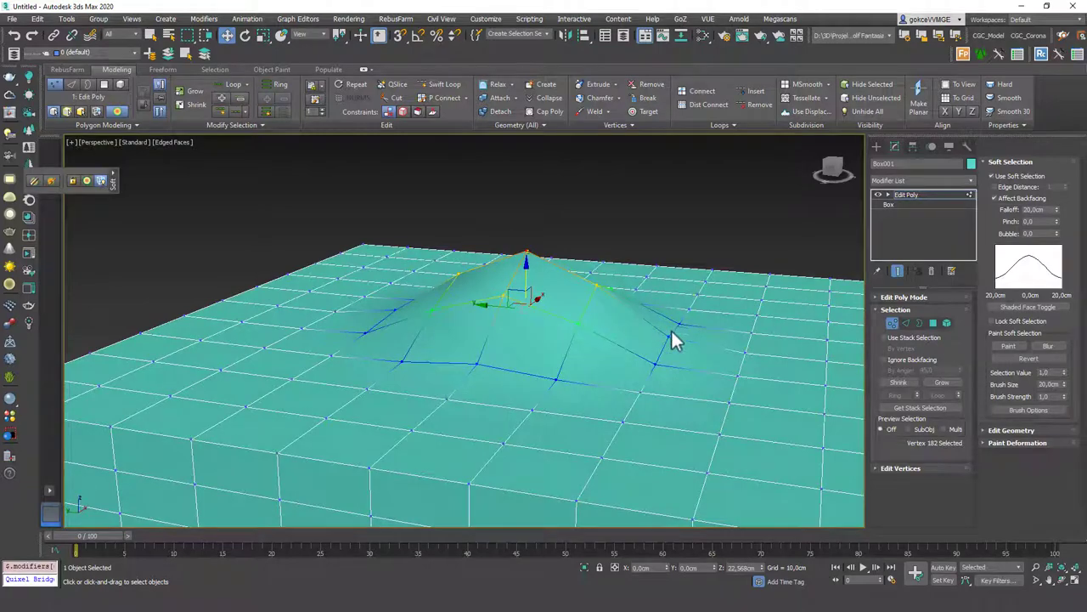
{"action": "middle_click_drag", "start_coordinate": [552, 303], "coordinate": [600, 383], "text": "alt"}
{"action": "mouse_move", "coordinate": [648, 286]}
{"action": "middle_mouse_down", "text": "alt"}
{"action": "mouse_move", "coordinate": [578, 309]}
{"action": "mouse_move", "coordinate": [584, 295]}
{"action": "mouse_move", "coordinate": [566, 267]}
{"action": "mouse_move", "coordinate": [572, 274]}
{"action": "mouse_move", "coordinate": [560, 281]}
{"action": "mouse_move", "coordinate": [524, 284]}
{"action": "mouse_move", "coordinate": [519, 300]}
{"action": "mouse_move", "coordinate": [566, 284]}
{"action": "mouse_move", "coordinate": [544, 297]}
{"action": "mouse_move", "coordinate": [560, 301]}
{"action": "middle_mouse_up", "text": "alt"}
Soft-select a top vertex near the left edge and orbit to inspect the second bump
{"action": "left_click", "coordinate": [646, 310]}
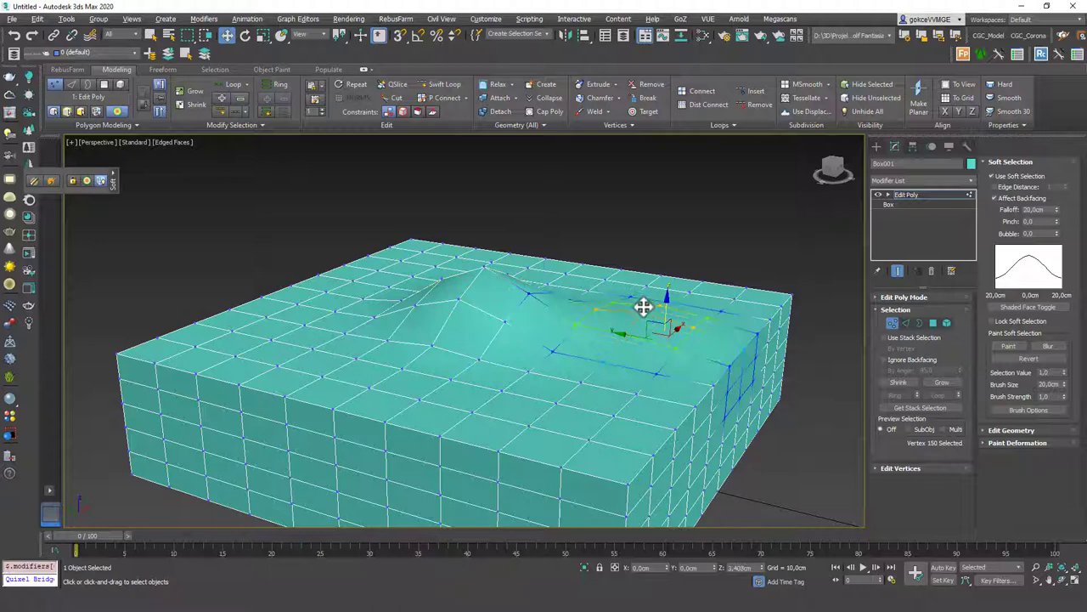
{"action": "left_click", "coordinate": [591, 385]}
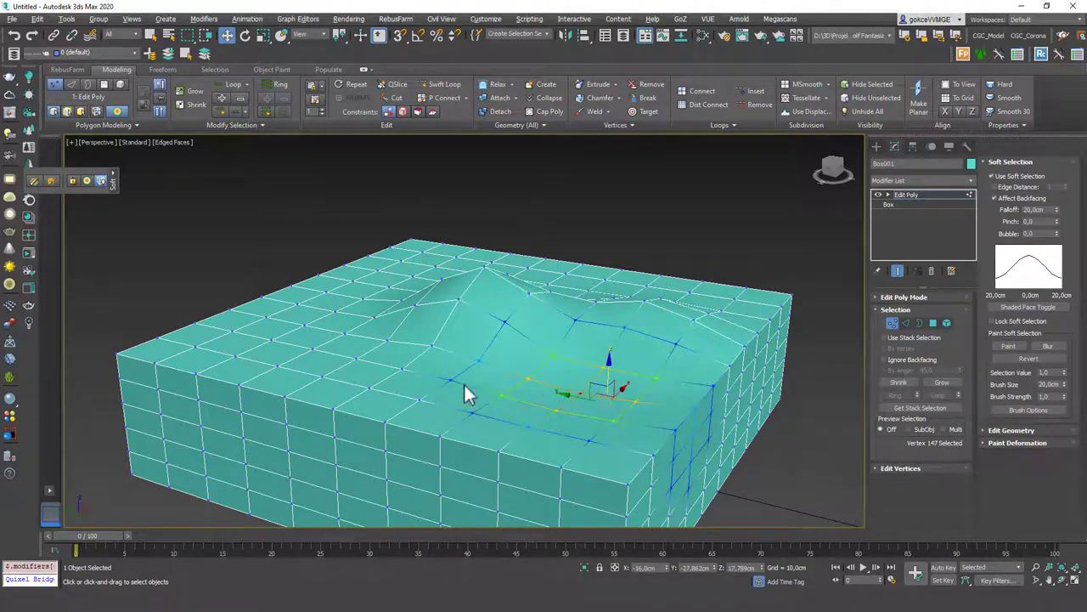
{"action": "left_click", "coordinate": [274, 342]}
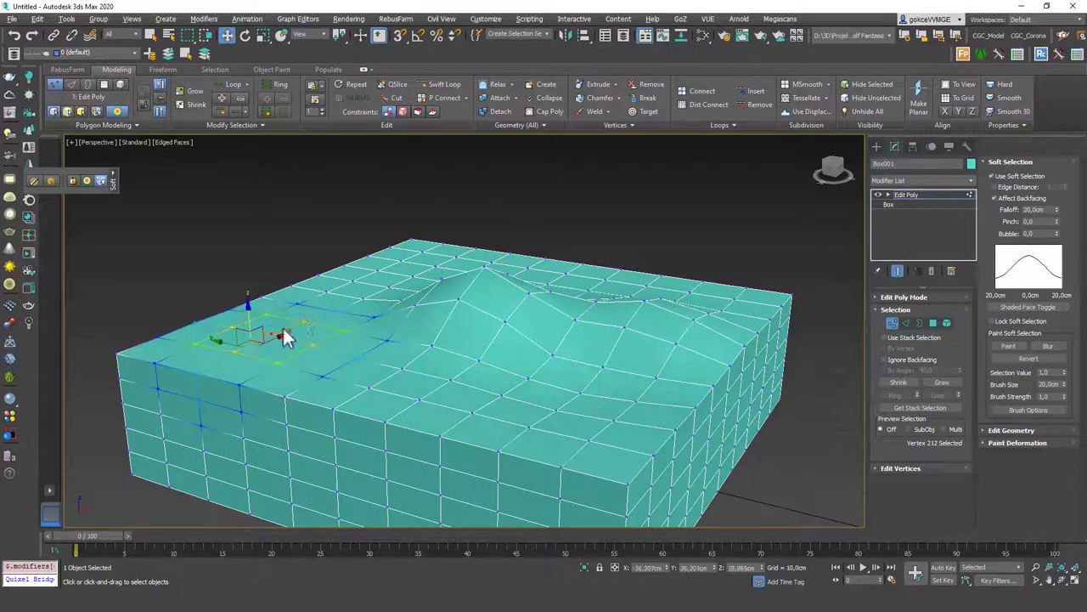
{"action": "left_click", "coordinate": [411, 270]}
{"action": "mouse_move", "coordinate": [447, 267]}
{"action": "middle_mouse_down", "text": "alt"}
{"action": "mouse_move", "coordinate": [536, 318]}
{"action": "mouse_move", "coordinate": [665, 299]}
{"action": "mouse_move", "coordinate": [612, 316]}
{"action": "mouse_move", "coordinate": [519, 315]}
{"action": "mouse_move", "coordinate": [558, 304]}
{"action": "middle_mouse_up", "text": "alt"}
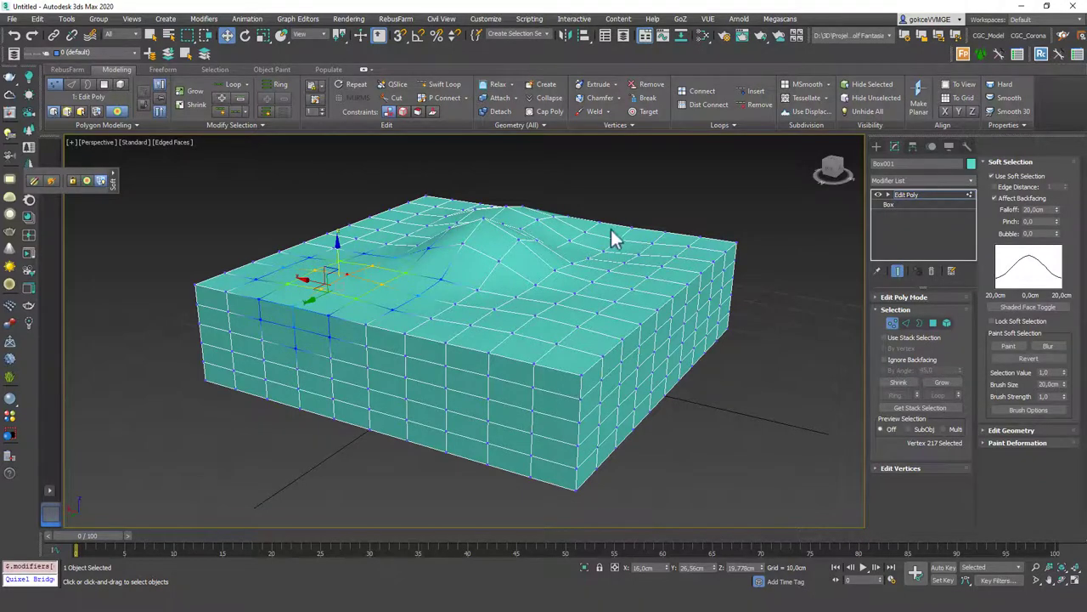
{"action": "middle_click_drag", "start_coordinate": [612, 235], "coordinate": [538, 242], "text": "alt"}
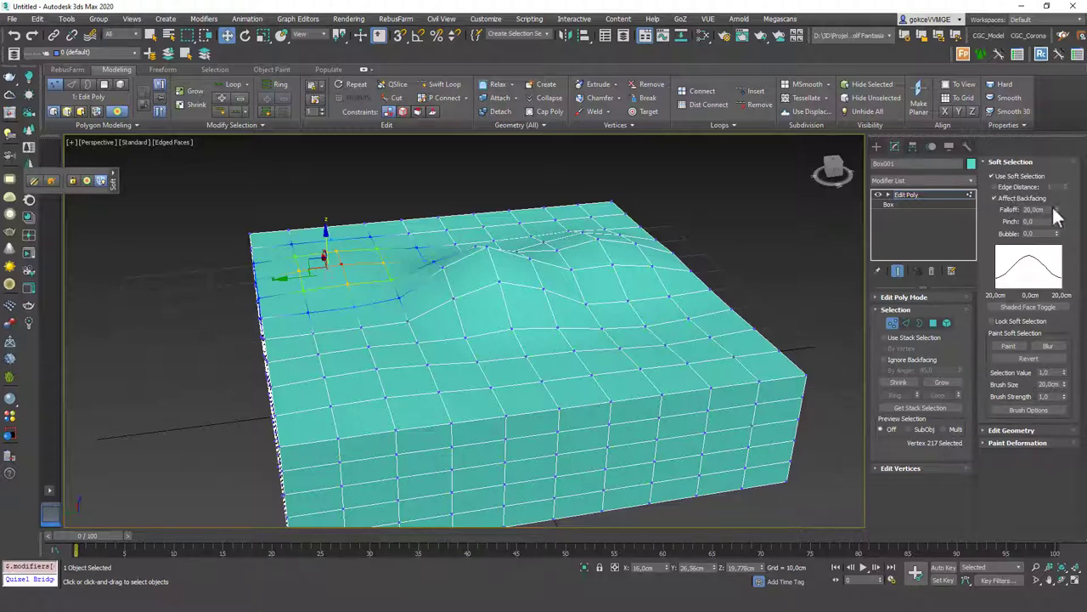
Undo the bumps to flatten the top, then widen the falloff and test-lift the centre
{"action": "mouse_move", "coordinate": [541, 290]}
{"action": "middle_mouse_down", "text": "alt"}
{"action": "mouse_move", "coordinate": [553, 274]}
{"action": "mouse_move", "coordinate": [591, 296]}
{"action": "middle_mouse_up", "text": "alt"}
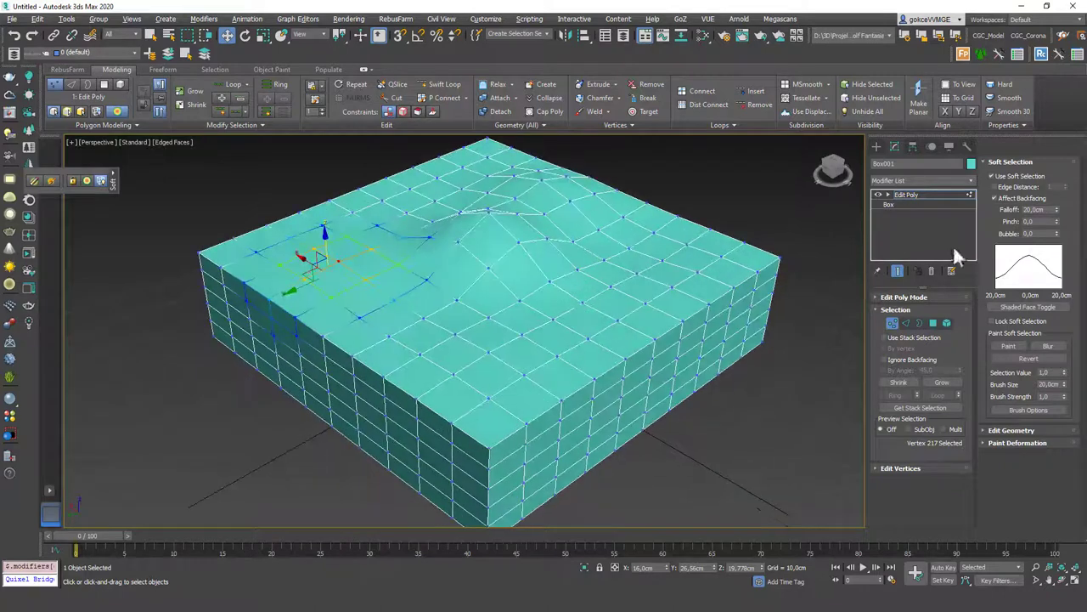
{"action": "key", "text": "ctrl+z"}
{"action": "key", "text": "ctrl+z"}
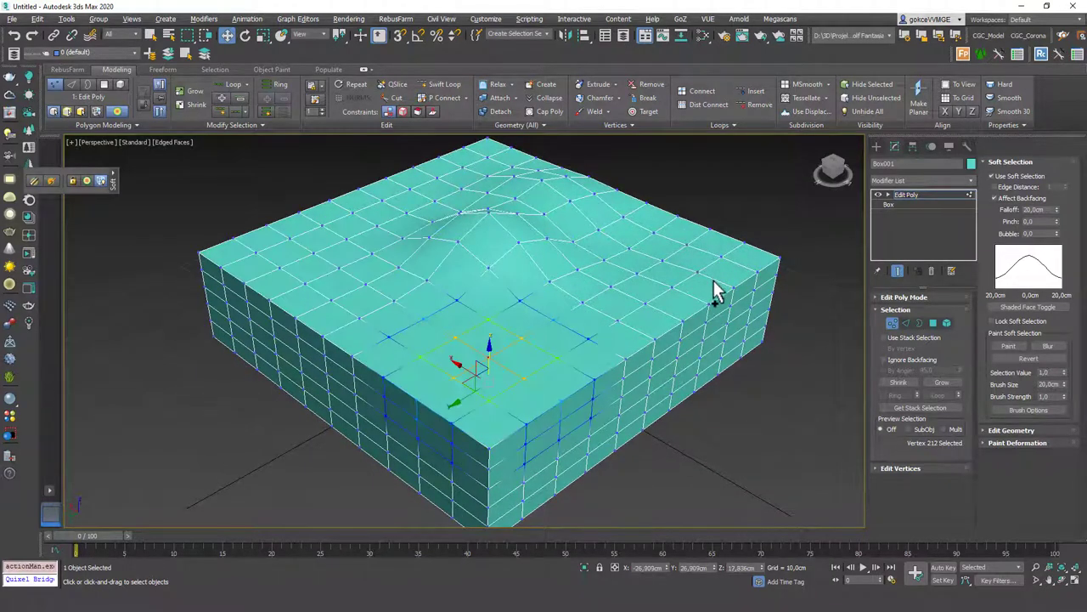
{"action": "key", "text": "ctrl+z"}
{"action": "key", "text": "ctrl+z"}
{"action": "key", "text": "ctrl+z"}
{"action": "key", "text": "ctrl+z"}
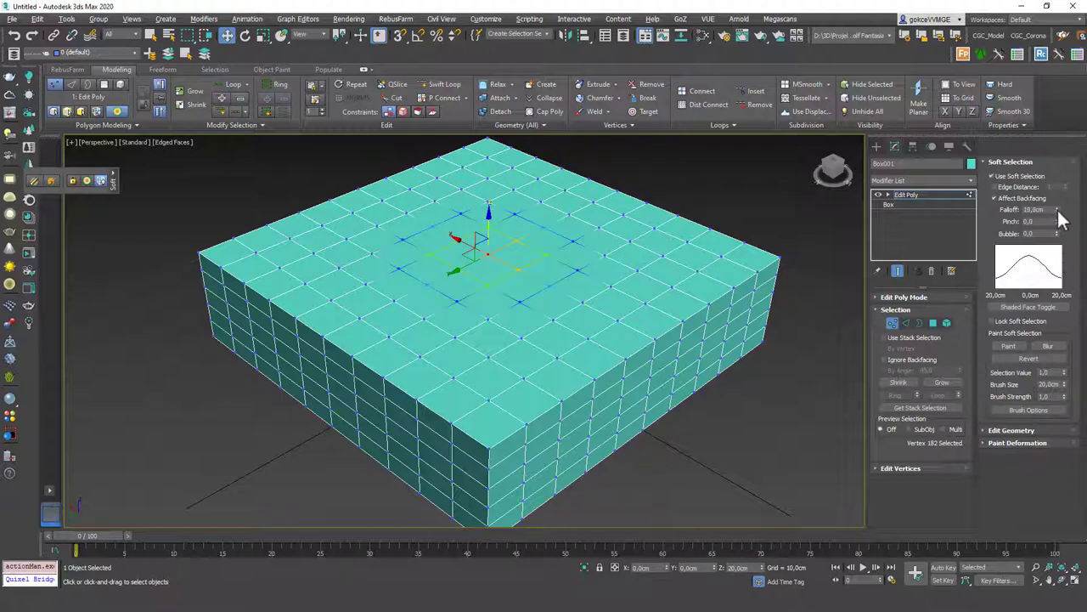
{"action": "mouse_move", "coordinate": [1058, 213]}
{"action": "left_mouse_down"}
{"action": "mouse_move", "coordinate": [1061, 159]}
{"action": "mouse_move", "coordinate": [1060, 170]}
{"action": "left_mouse_up"}
{"action": "mouse_move", "coordinate": [488, 253]}
{"action": "left_mouse_down"}
{"action": "mouse_move", "coordinate": [484, 186]}
{"action": "mouse_move", "coordinate": [484, 286]}
{"action": "mouse_move", "coordinate": [478, 156]}
{"action": "left_mouse_up"}
{"action": "mouse_move", "coordinate": [505, 238]}
{"action": "middle_mouse_down", "text": "alt"}
{"action": "mouse_move", "coordinate": [602, 175]}
{"action": "mouse_move", "coordinate": [467, 301]}
{"action": "middle_mouse_up", "text": "alt"}
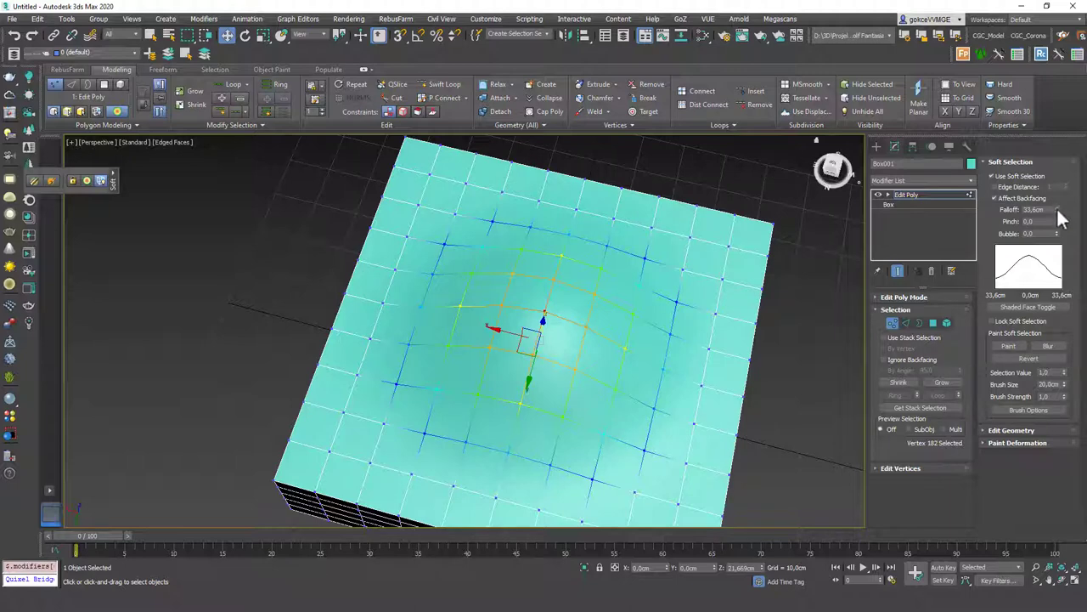
{"action": "key", "text": "ctrl+z"}
{"action": "middle_click_drag", "start_coordinate": [644, 304], "coordinate": [810, 261], "text": "alt"}
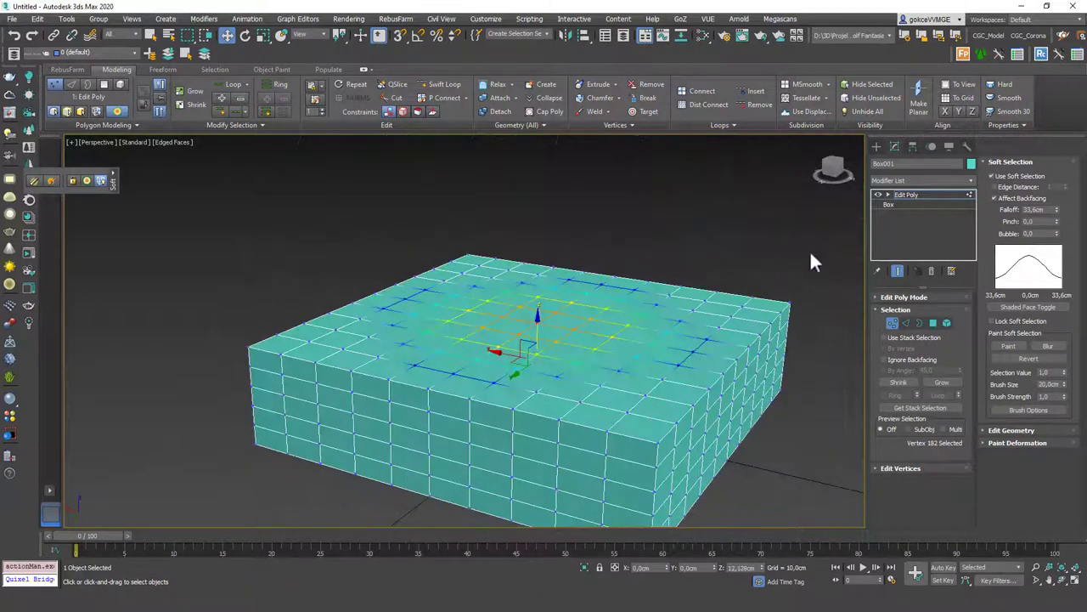
Reduce the falloff and increase pinch, test a cone-shaped centre peak, then undo it
{"action": "left_click_drag", "start_coordinate": [1058, 210], "coordinate": [1061, 209]}
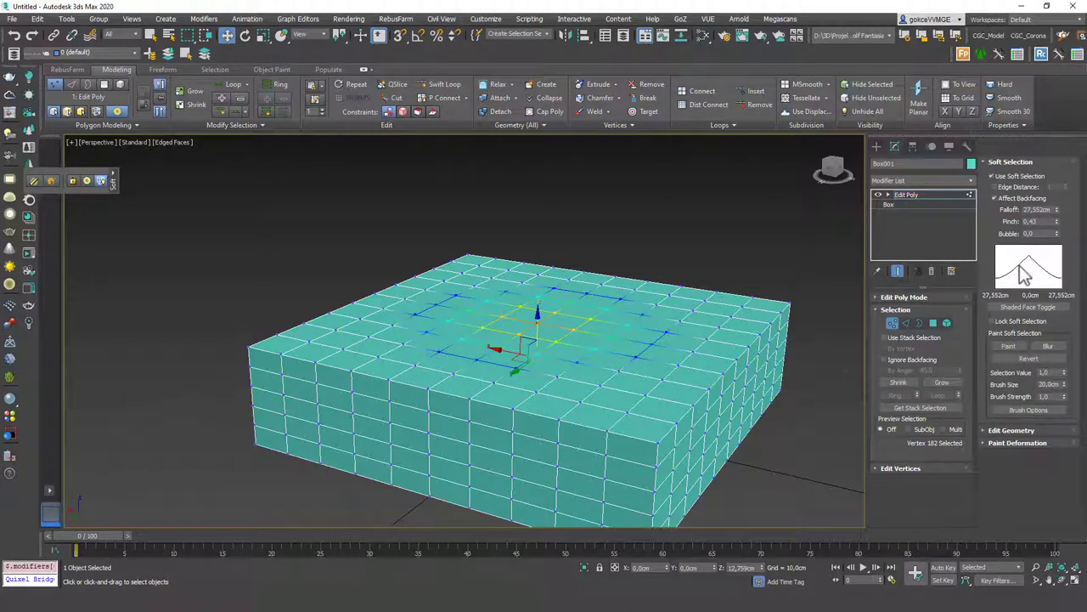
{"action": "middle_click_drag", "start_coordinate": [532, 337], "coordinate": [544, 316], "text": "alt"}
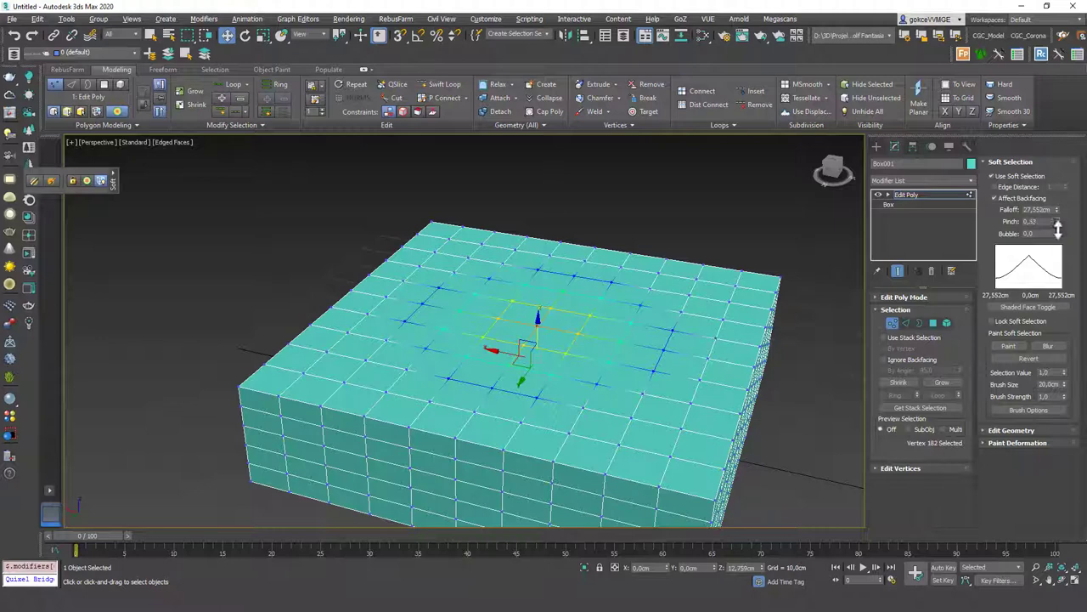
{"action": "left_click_drag", "start_coordinate": [1058, 228], "coordinate": [1052, 174]}
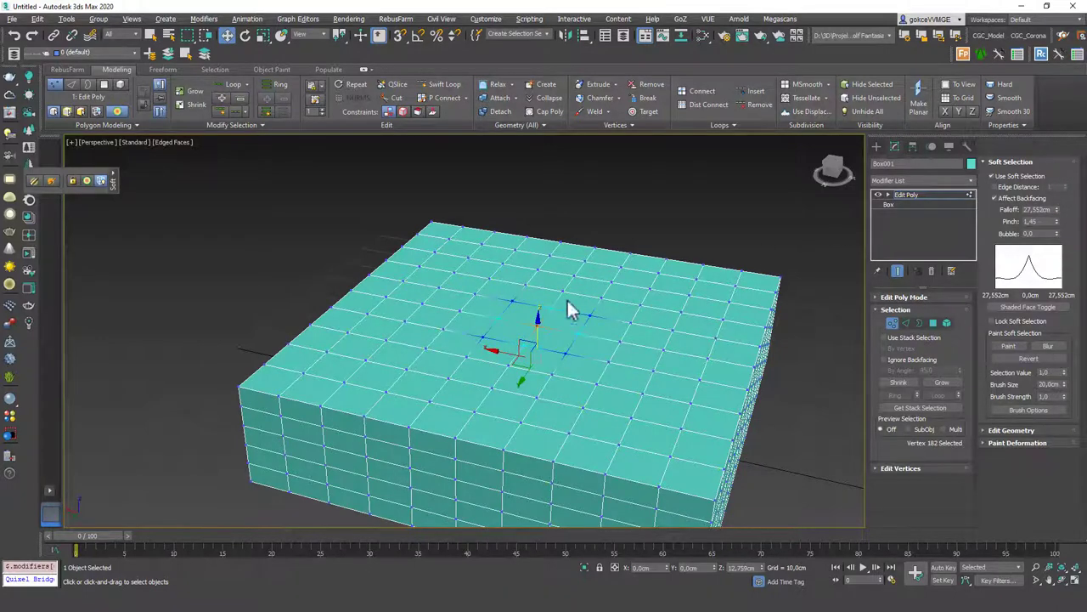
{"action": "middle_click_drag", "start_coordinate": [567, 308], "coordinate": [561, 348], "text": "alt"}
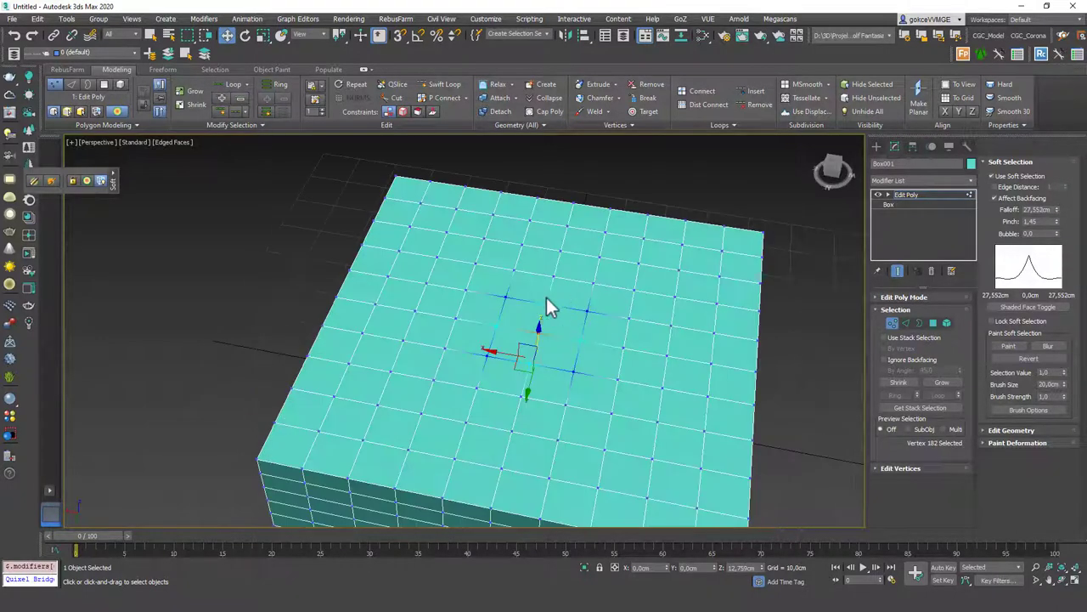
{"action": "mouse_move", "coordinate": [558, 336]}
{"action": "middle_mouse_down", "text": "alt"}
{"action": "mouse_move", "coordinate": [585, 303]}
{"action": "mouse_move", "coordinate": [568, 314]}
{"action": "mouse_move", "coordinate": [536, 308]}
{"action": "mouse_move", "coordinate": [522, 323]}
{"action": "mouse_move", "coordinate": [535, 343]}
{"action": "middle_mouse_up", "text": "alt"}
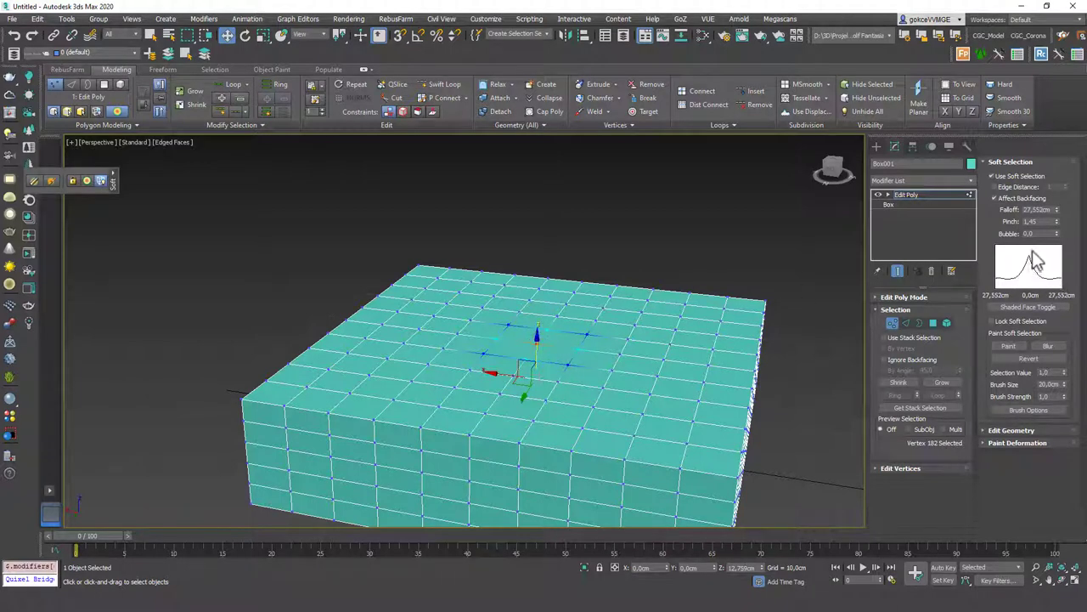
{"action": "left_click_drag", "start_coordinate": [536, 340], "coordinate": [530, 229]}
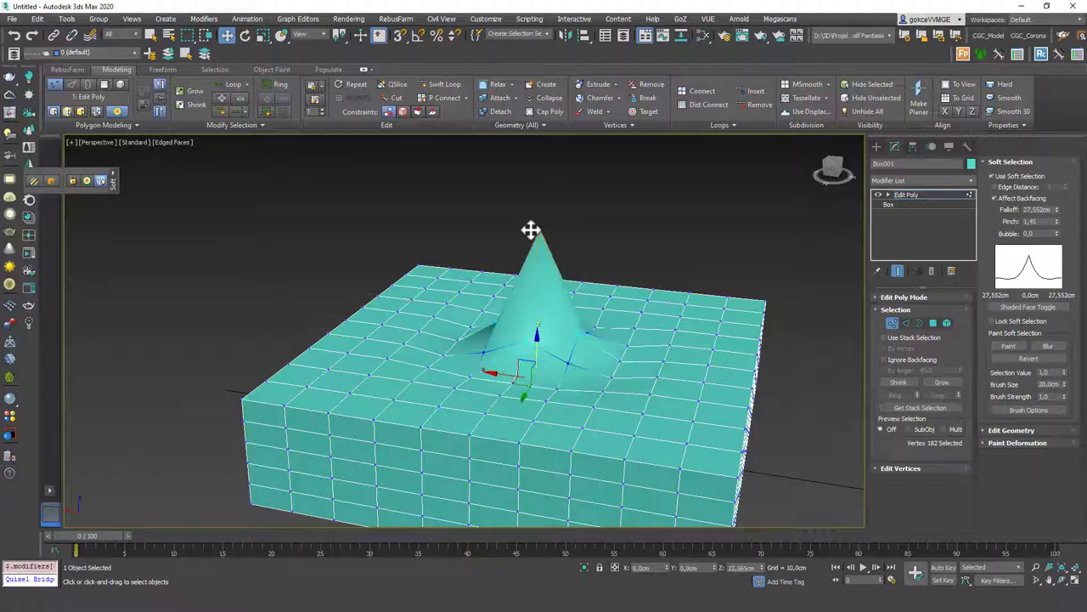
{"action": "mouse_move", "coordinate": [530, 229]}
{"action": "middle_mouse_down", "text": "alt"}
{"action": "mouse_move", "coordinate": [600, 285]}
{"action": "mouse_move", "coordinate": [596, 268]}
{"action": "mouse_move", "coordinate": [566, 272]}
{"action": "mouse_move", "coordinate": [556, 289]}
{"action": "mouse_move", "coordinate": [498, 315]}
{"action": "middle_mouse_up", "text": "alt"}
{"action": "key", "text": "ctrl+z"}
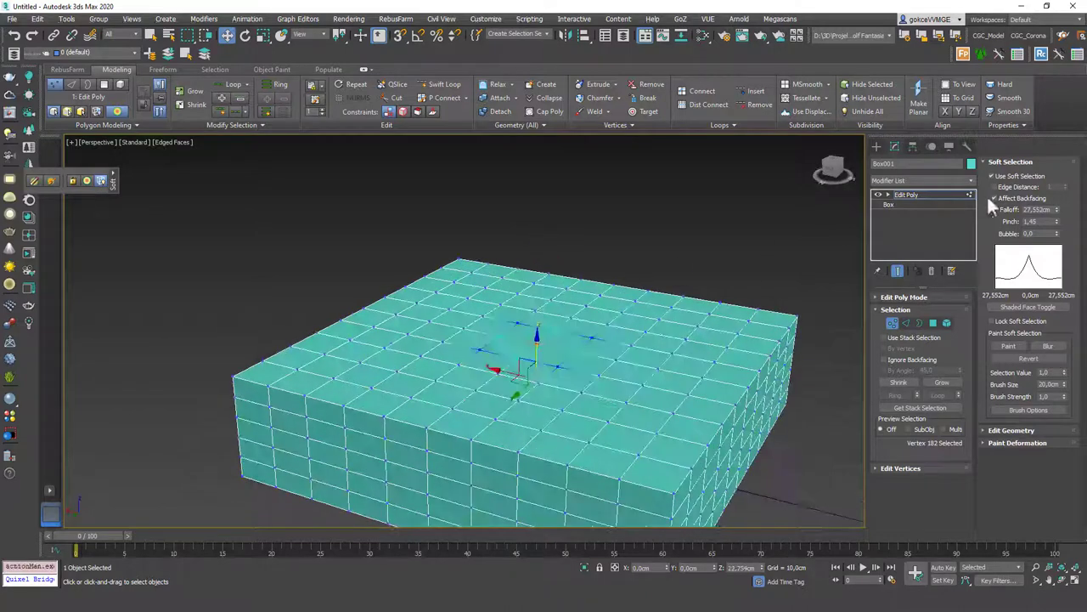
Set pinch to -1.54 with falloff 27.552 cm, test the resulting hill, and undo it
{"action": "right_click", "coordinate": [1058, 222]}
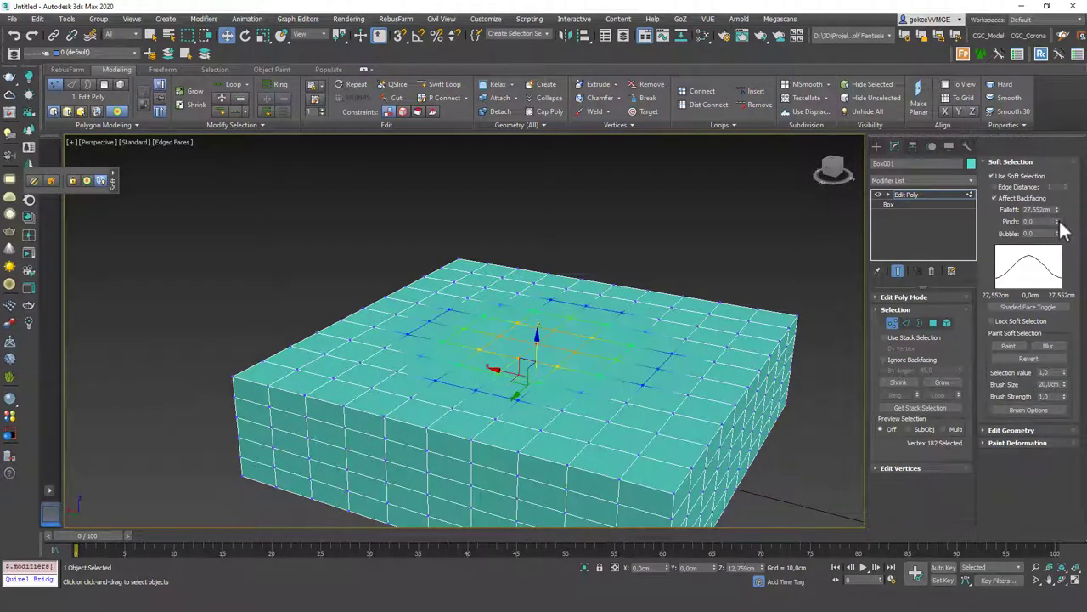
{"action": "left_click_drag", "start_coordinate": [1060, 222], "coordinate": [1061, 306]}
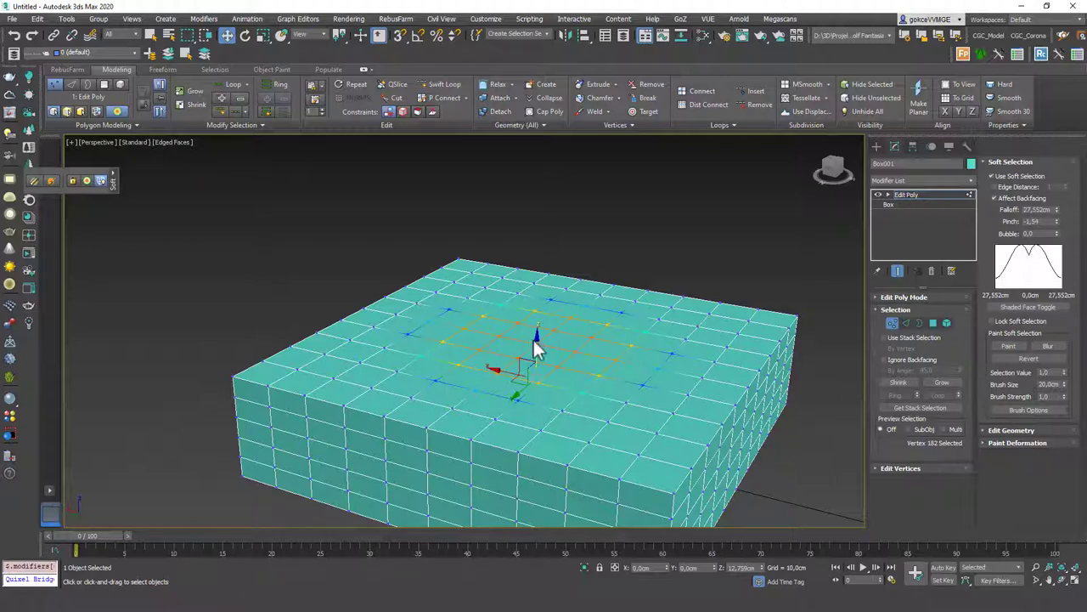
{"action": "left_click_drag", "start_coordinate": [536, 337], "coordinate": [536, 264]}
{"action": "mouse_move", "coordinate": [536, 265]}
{"action": "middle_mouse_down", "text": "alt"}
{"action": "mouse_move", "coordinate": [534, 315]}
{"action": "mouse_move", "coordinate": [644, 265]}
{"action": "mouse_move", "coordinate": [572, 267]}
{"action": "middle_mouse_up", "text": "alt"}
{"action": "key", "text": "ctrl+z"}
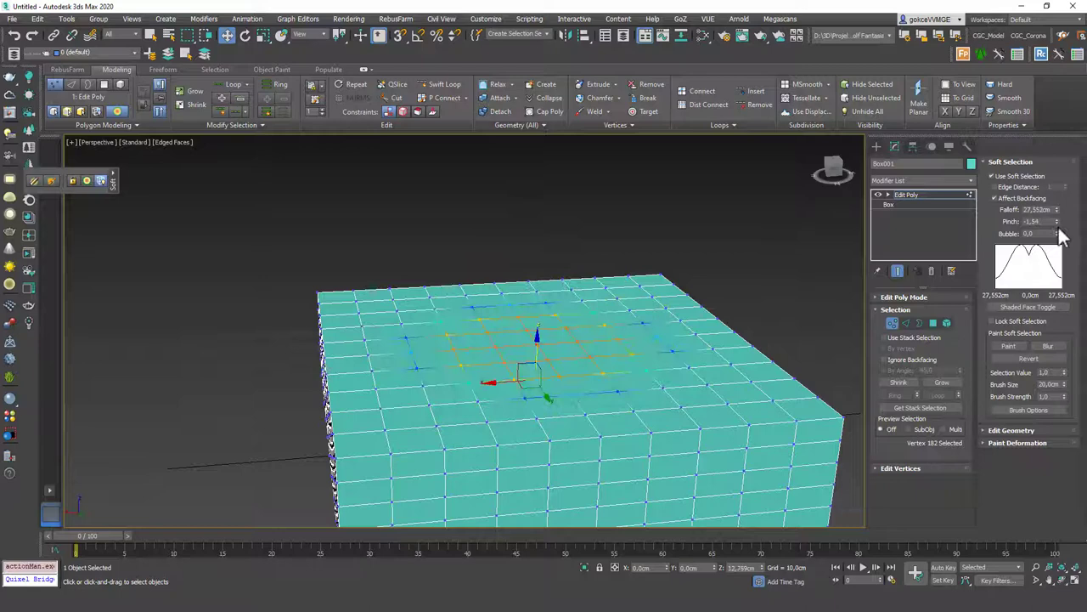
Reset pinch to zero, test-lift a dome at the centre, then undo it
{"action": "left_click_drag", "start_coordinate": [1059, 229], "coordinate": [1060, 214]}
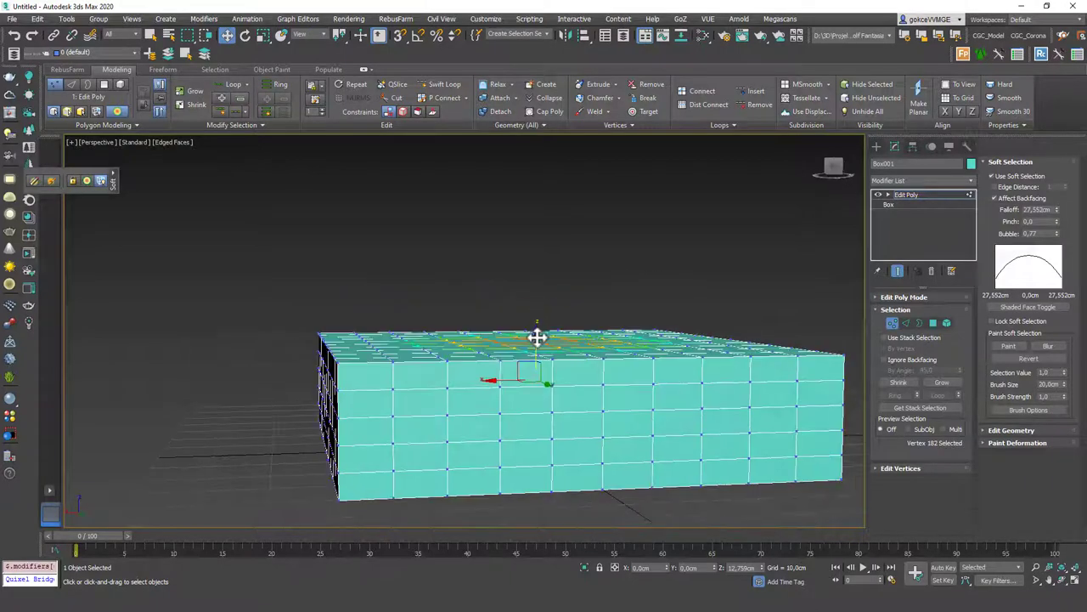
{"action": "left_click_drag", "start_coordinate": [537, 335], "coordinate": [537, 270]}
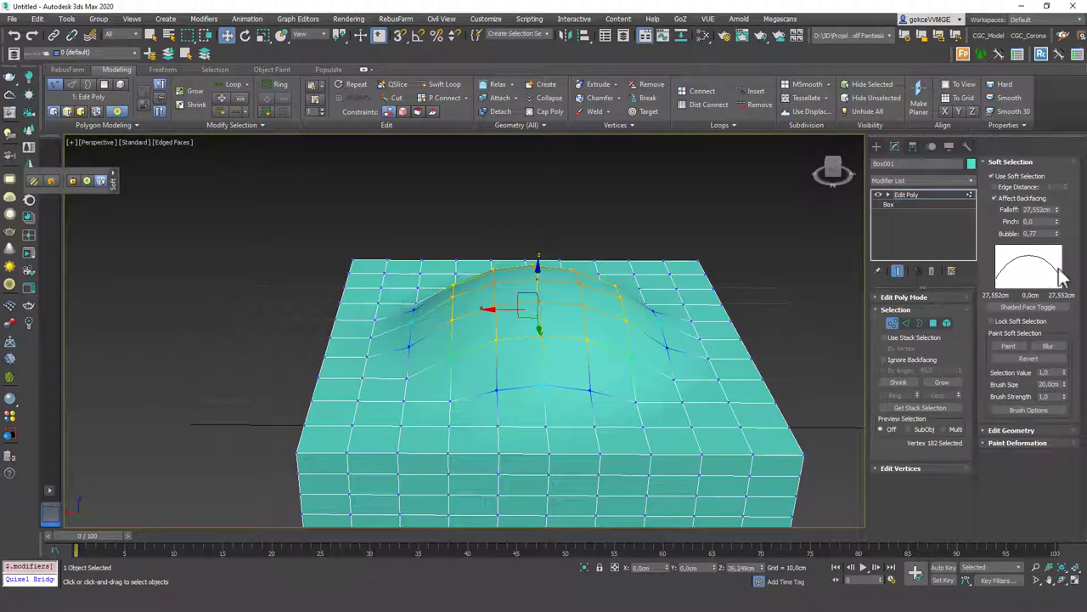
{"action": "key", "text": "ctrl+z"}
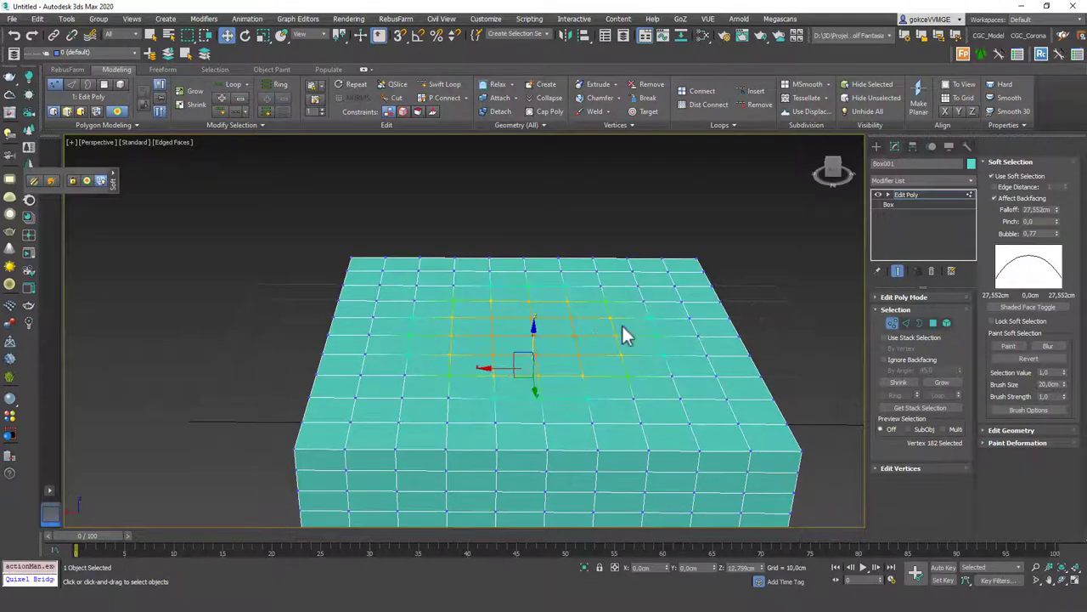
{"action": "middle_click_drag", "start_coordinate": [623, 327], "coordinate": [536, 331], "text": "alt"}
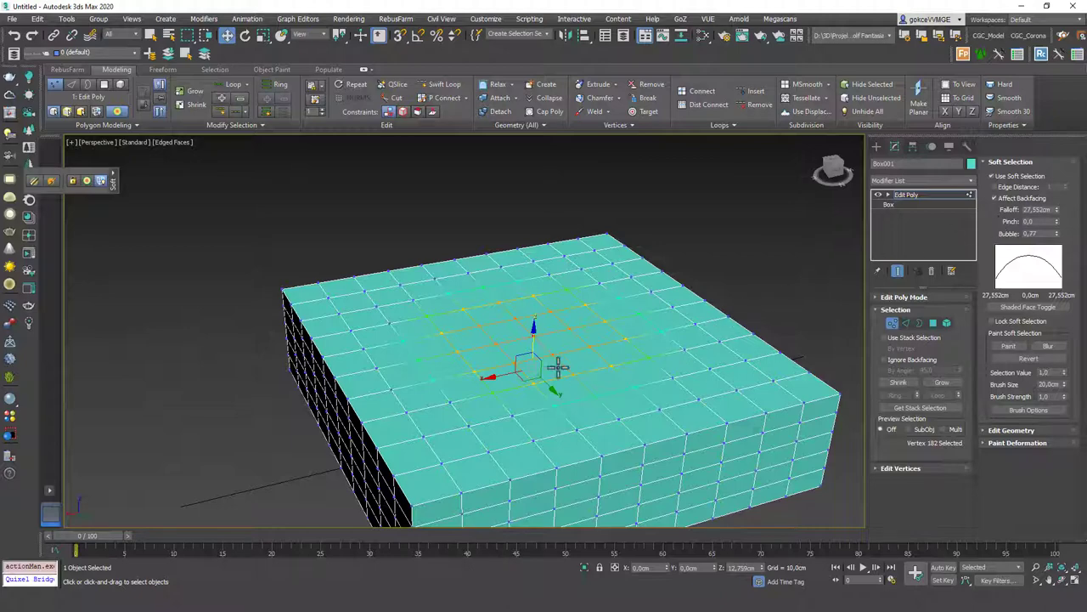
Drop the soft-selection Bubble to 0, then raise it to about 0.6
{"action": "scroll", "coordinate": [620, 344], "scroll_direction": "down", "scroll_amount": 2}
{"action": "scroll", "coordinate": [619, 345], "scroll_direction": "down", "scroll_amount": 1}
{"action": "scroll", "coordinate": [643, 369], "scroll_direction": "down", "scroll_amount": 2}
{"action": "middle_click_drag", "start_coordinate": [643, 370], "coordinate": [834, 304], "text": "alt"}
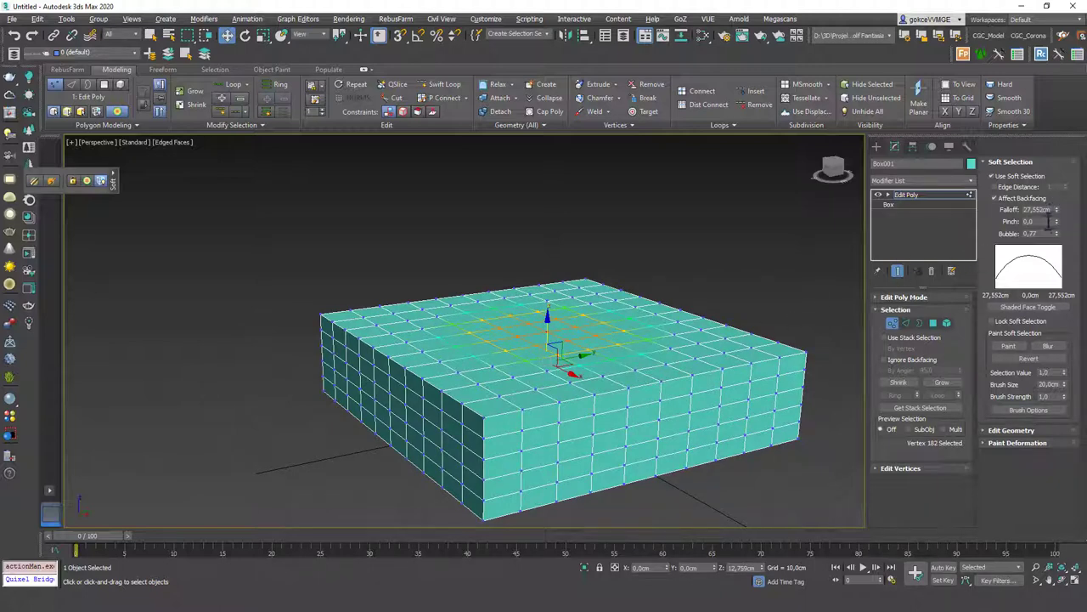
{"action": "left_click_drag", "start_coordinate": [1058, 234], "coordinate": [1052, 236]}
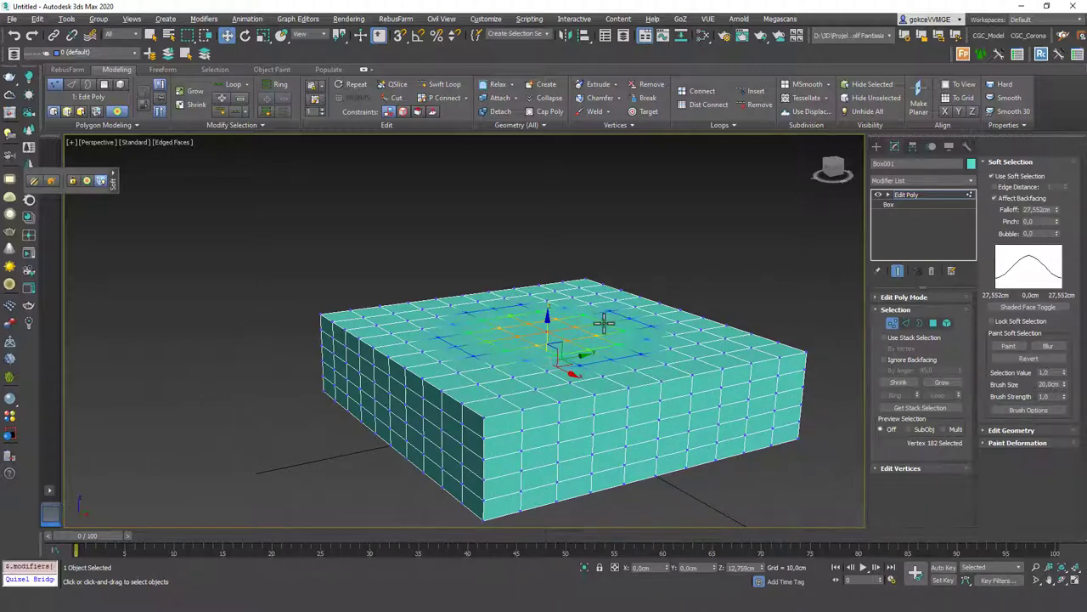
{"action": "middle_click_drag", "start_coordinate": [575, 369], "coordinate": [651, 333], "text": "alt"}
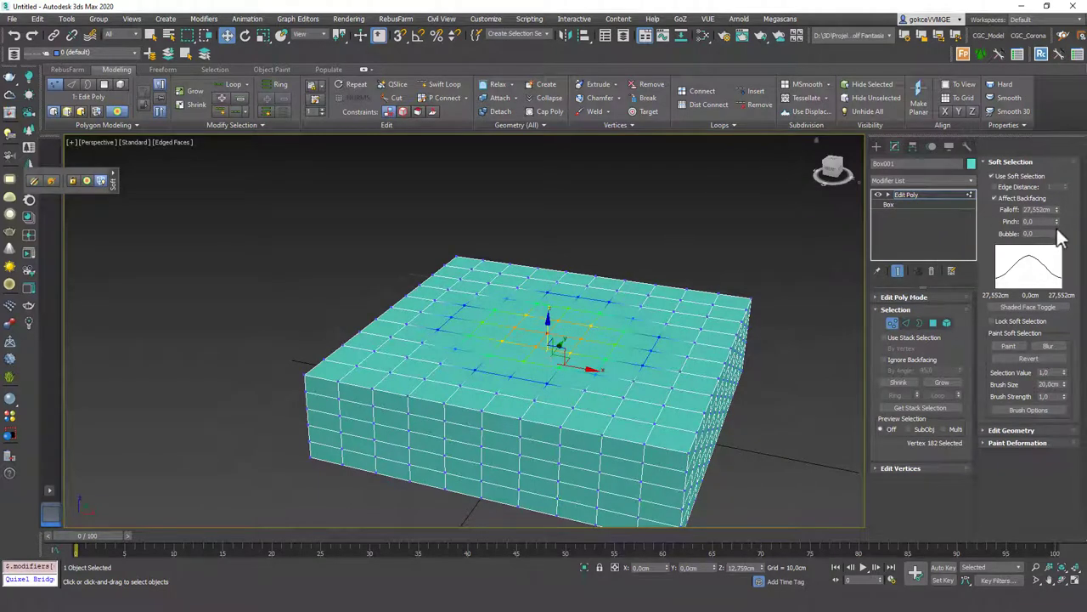
{"action": "left_click_drag", "start_coordinate": [1057, 233], "coordinate": [1061, 219]}
Add TurboSmooth above Edit Poly and turn off Edged Faces to view the rounded cushion
{"action": "left_click", "coordinate": [914, 195]}
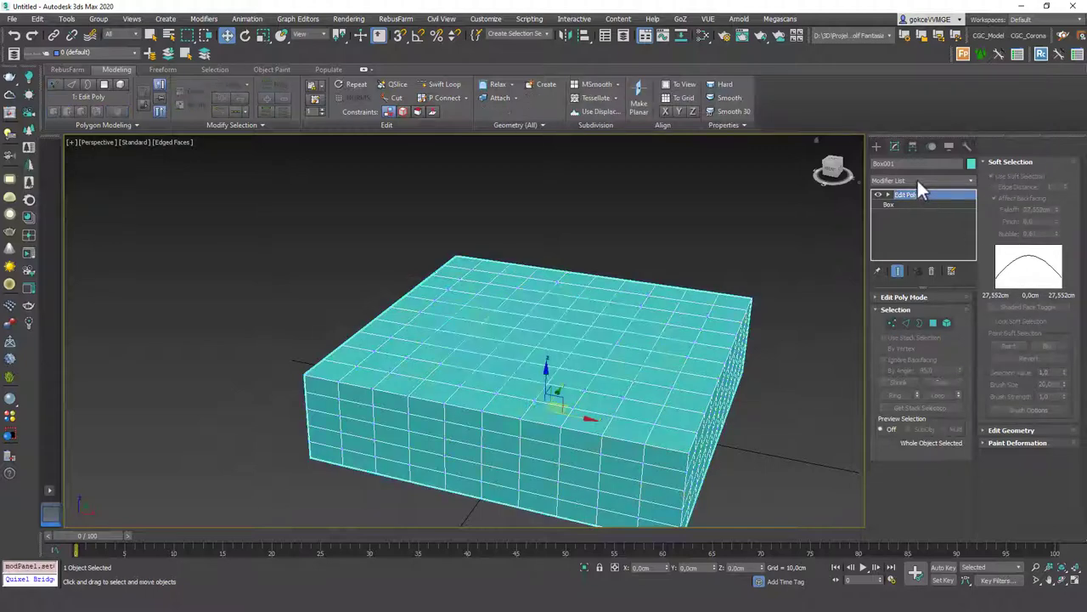
{"action": "key", "text": "t"}
{"action": "left_click", "coordinate": [880, 195]}
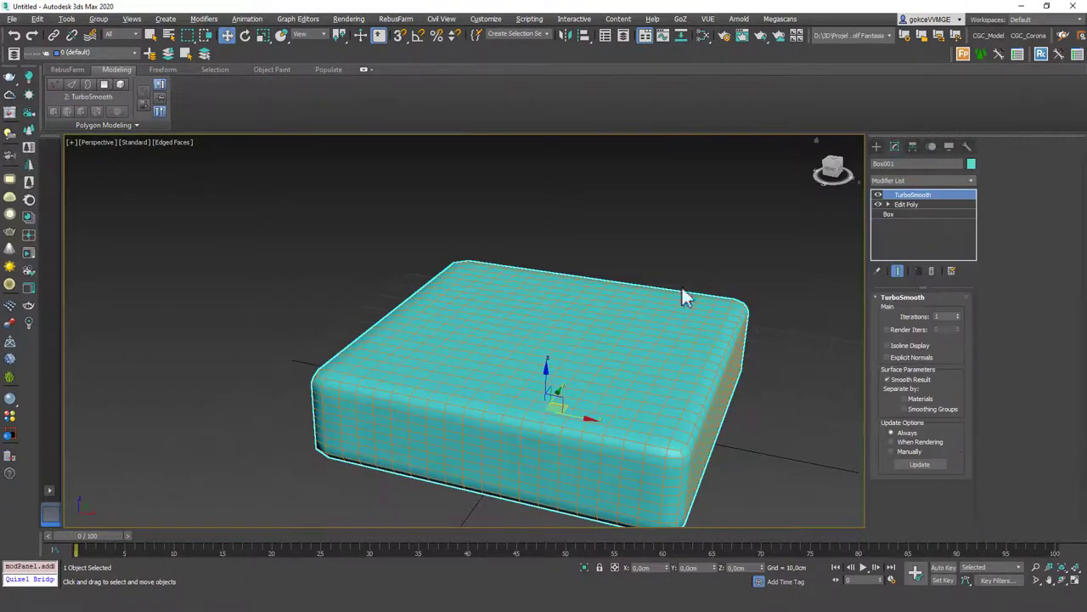
{"action": "mouse_move", "coordinate": [685, 294]}
{"action": "middle_mouse_down", "text": "alt"}
{"action": "mouse_move", "coordinate": [731, 364]}
{"action": "mouse_move", "coordinate": [746, 350]}
{"action": "mouse_move", "coordinate": [786, 357]}
{"action": "middle_mouse_up", "text": "alt"}
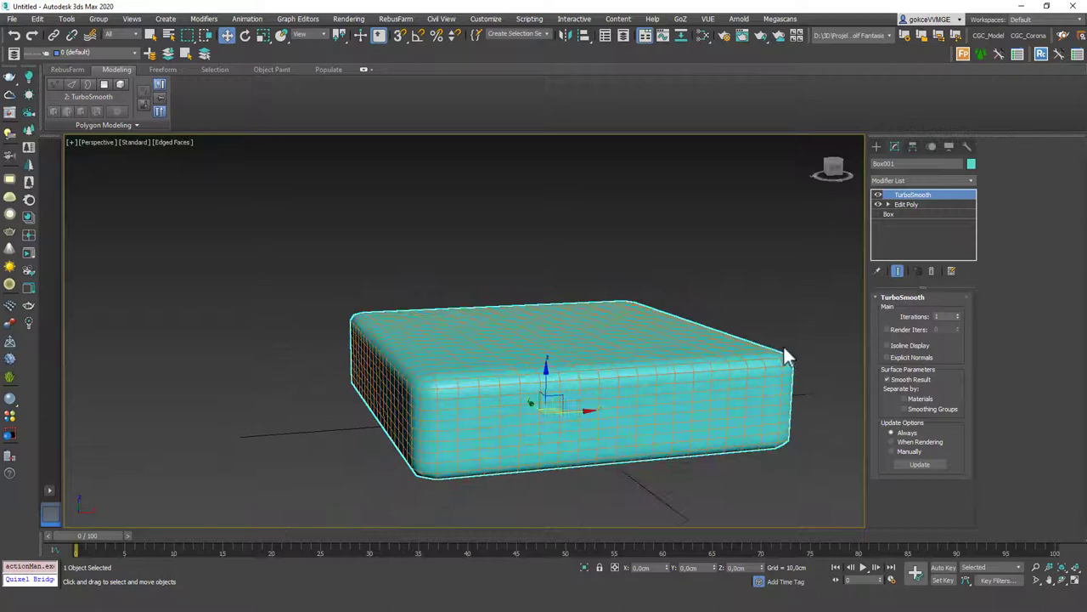
{"action": "left_click", "coordinate": [905, 204]}
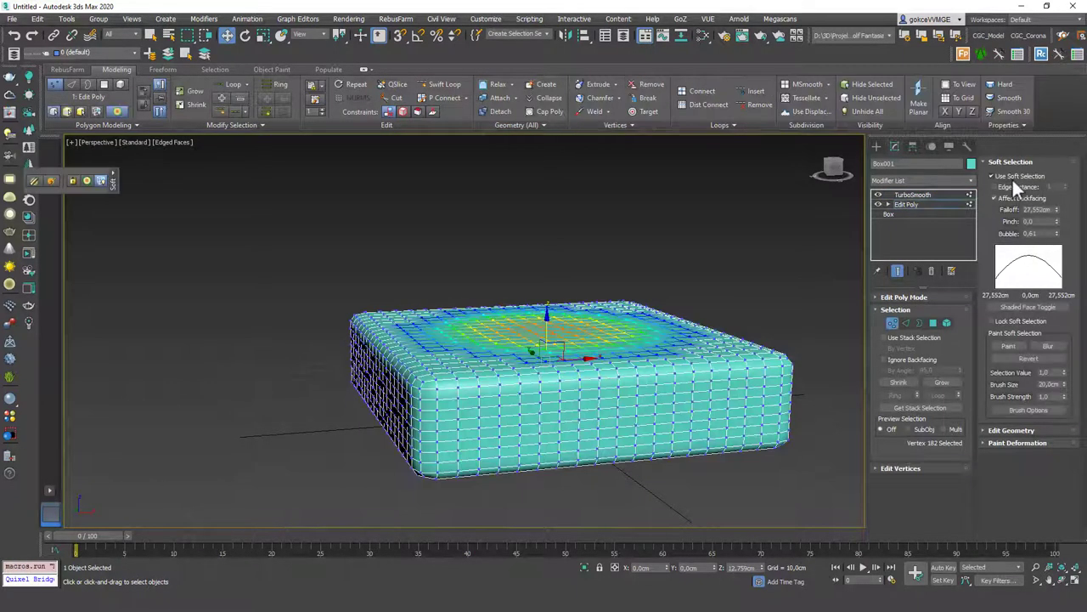
{"action": "left_click", "coordinate": [929, 193]}
{"action": "key", "text": "F4"}
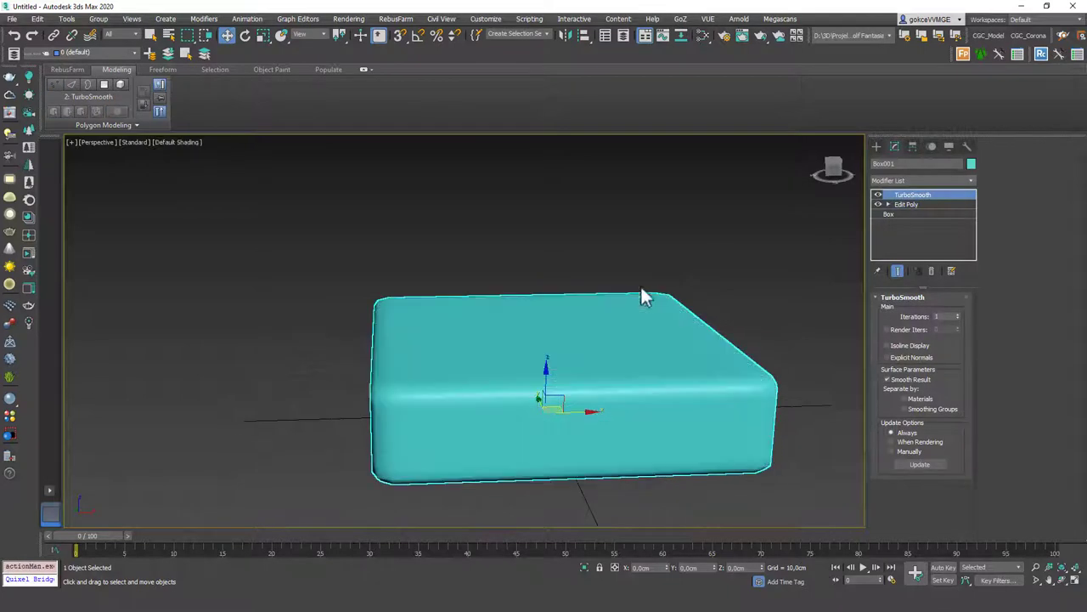
{"action": "mouse_move", "coordinate": [640, 285]}
{"action": "middle_mouse_down", "text": "alt"}
{"action": "mouse_move", "coordinate": [623, 331]}
{"action": "mouse_move", "coordinate": [700, 303]}
{"action": "mouse_move", "coordinate": [717, 301]}
{"action": "mouse_move", "coordinate": [724, 315]}
{"action": "middle_mouse_up", "text": "alt"}
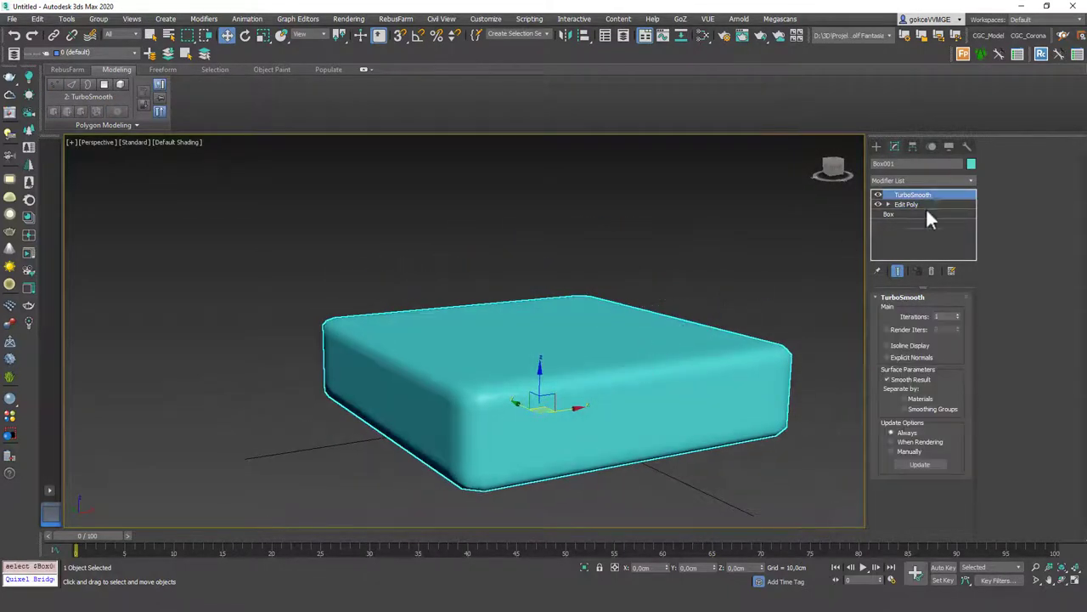
{"action": "left_click", "coordinate": [922, 180]}
Add a new Edit Poly modifier above TurboSmooth on the cushion
{"action": "key", "text": "e"}
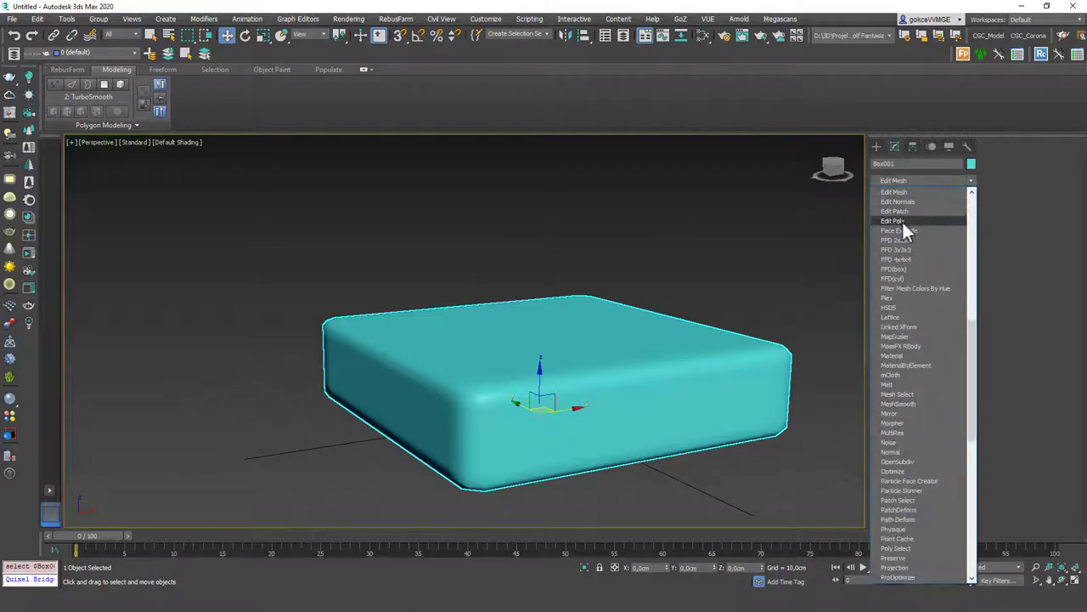
{"action": "left_click", "coordinate": [902, 220]}
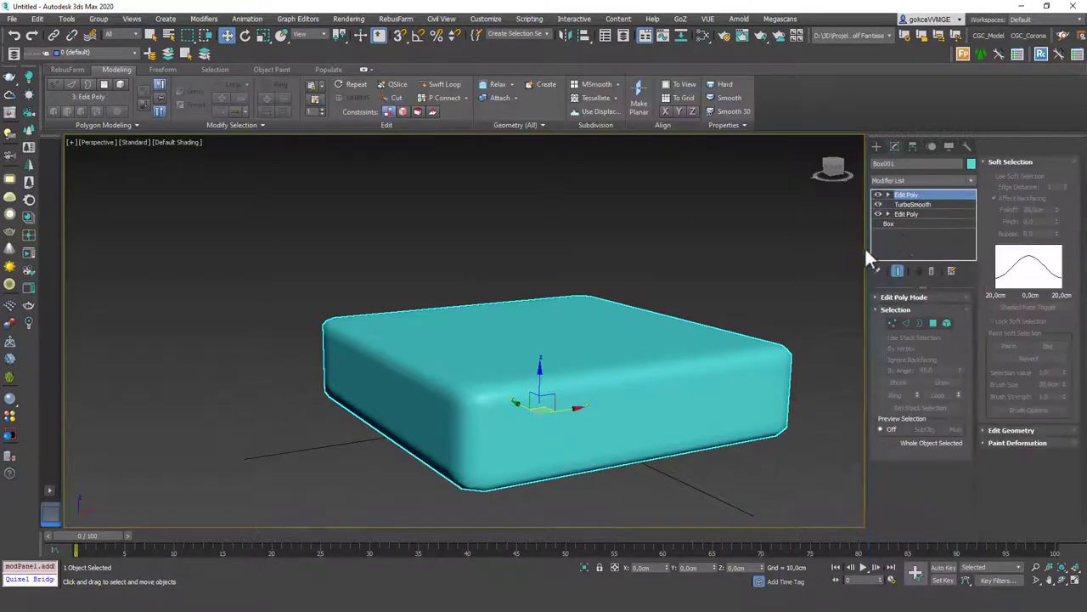
{"action": "left_click", "coordinate": [932, 271]}
{"action": "left_click", "coordinate": [922, 180]}
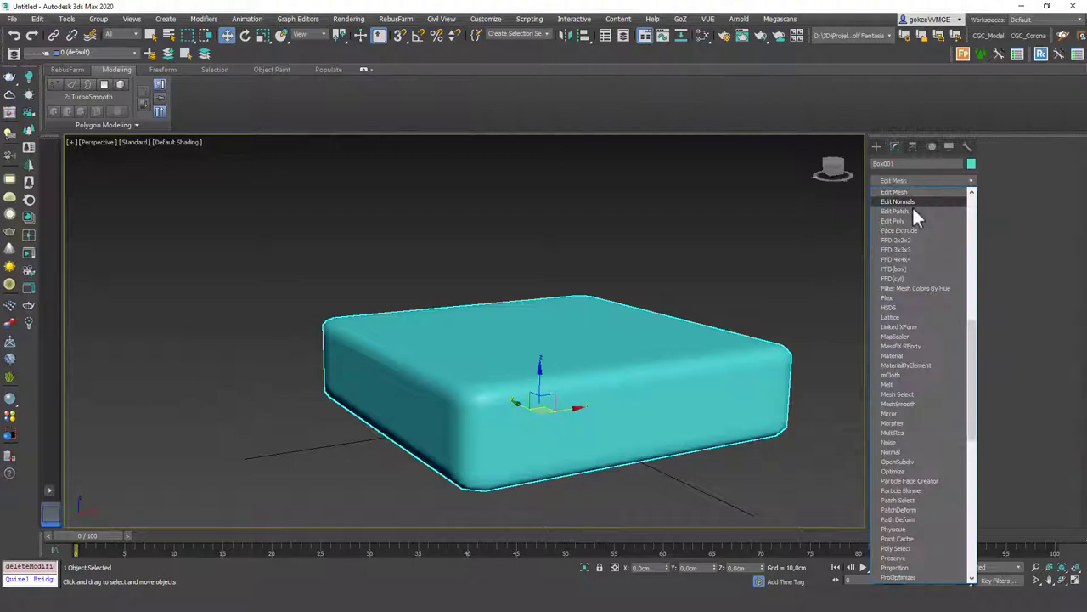
{"action": "key", "text": "e"}
{"action": "left_click", "coordinate": [906, 218]}
Select the cushion's top and bottom edge loops at edge level
{"action": "key", "text": "F4"}
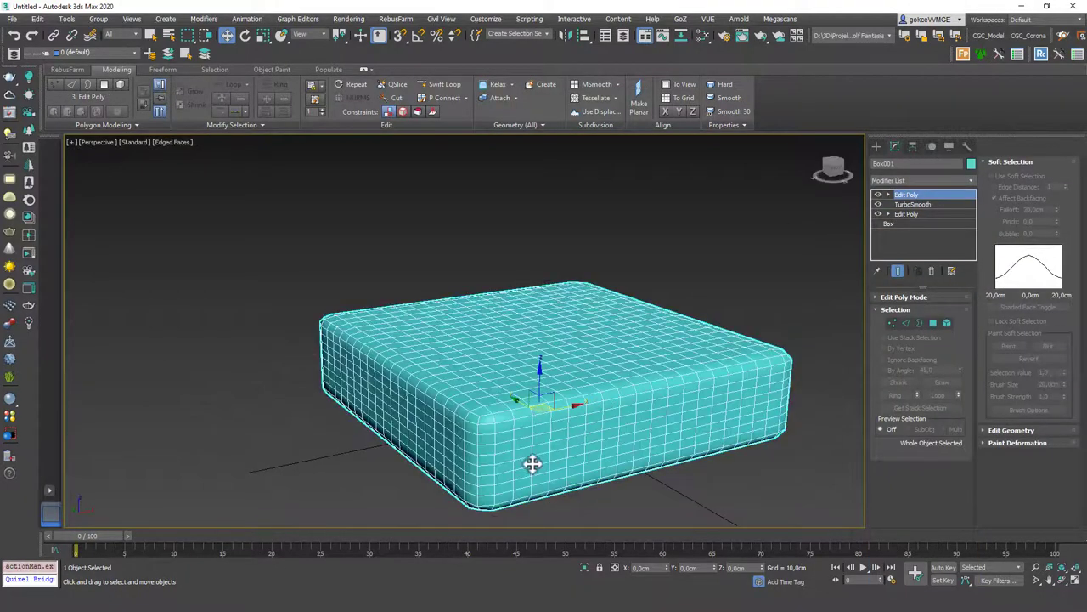
{"action": "middle_click_drag", "start_coordinate": [529, 462], "coordinate": [485, 417], "text": "alt"}
{"action": "key", "text": "2"}
{"action": "double_click", "coordinate": [491, 421]}
{"action": "mouse_move", "coordinate": [559, 418]}
{"action": "middle_mouse_down", "text": "alt"}
{"action": "mouse_move", "coordinate": [583, 408]}
{"action": "mouse_move", "coordinate": [554, 408]}
{"action": "middle_mouse_up", "text": "alt"}
{"action": "double_click", "coordinate": [538, 400], "text": "ctrl"}
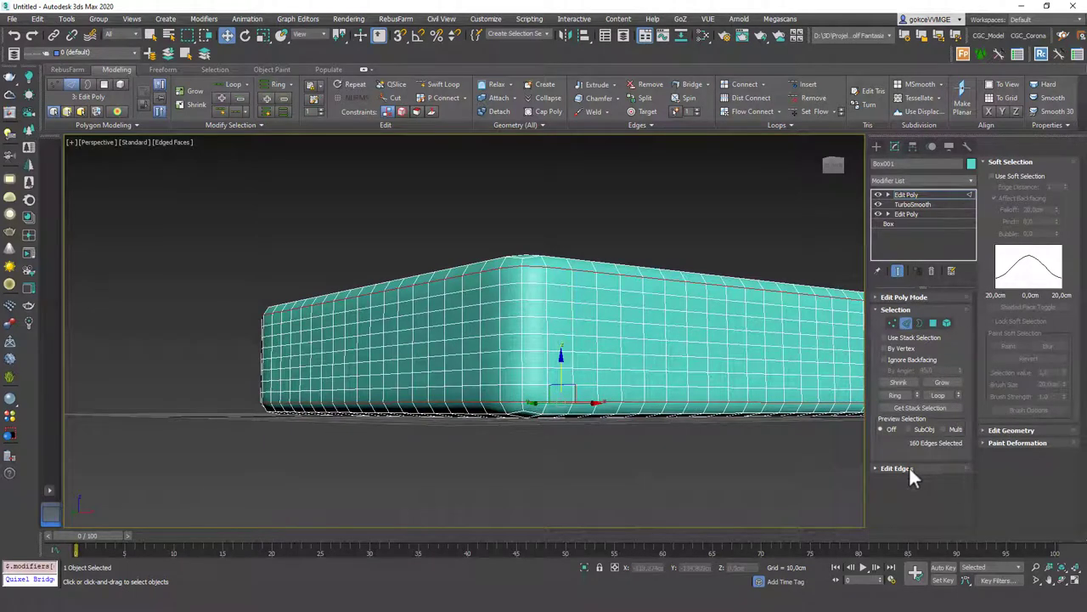
Create a linear spline Shape001 from the selected edge loops
{"action": "left_click", "coordinate": [1020, 162]}
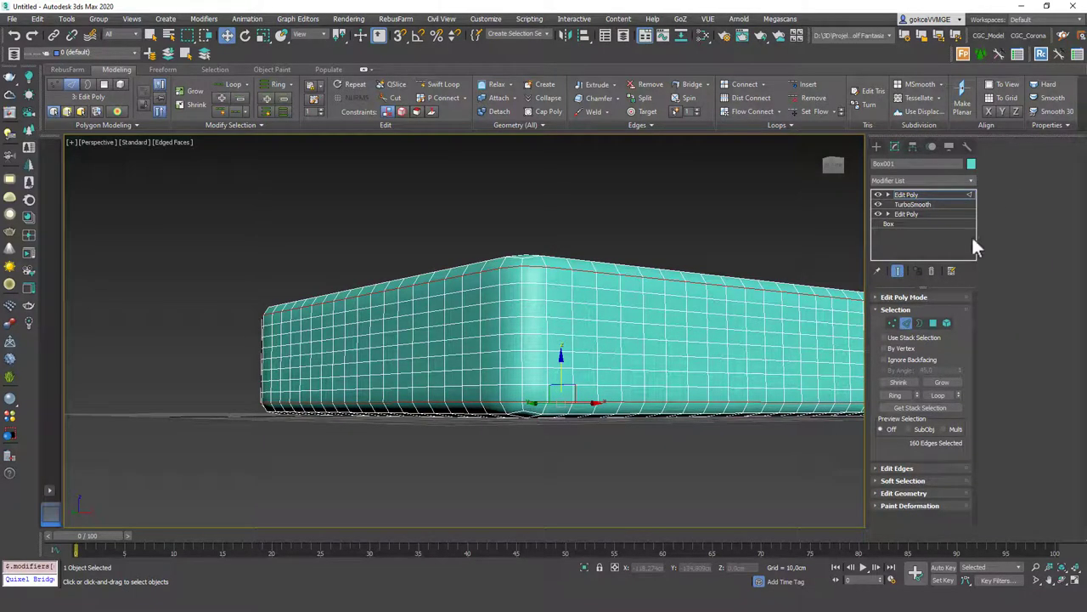
{"action": "left_click", "coordinate": [901, 469]}
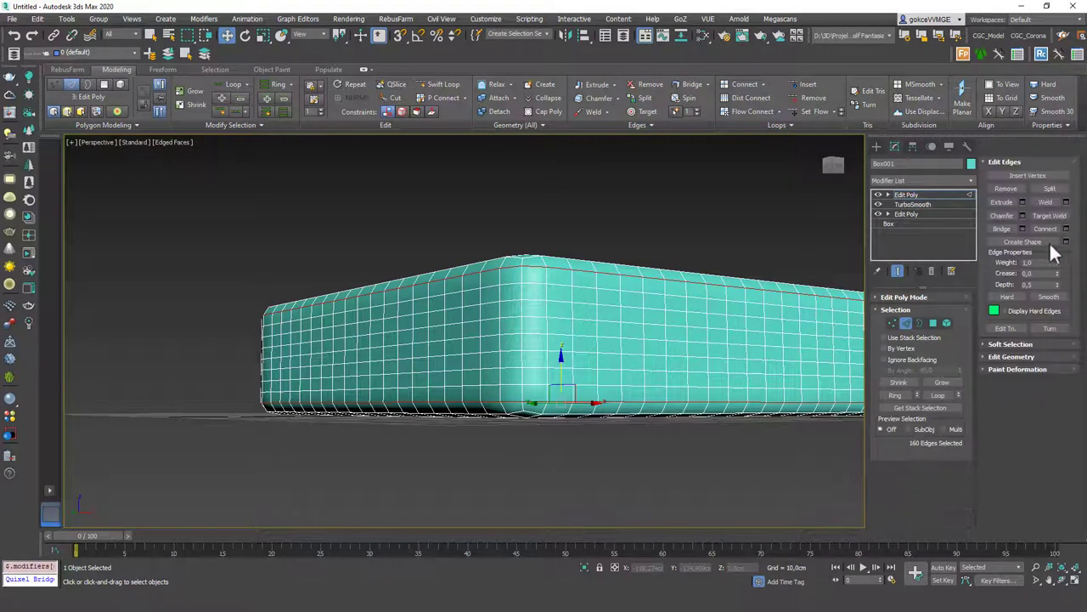
{"action": "left_click", "coordinate": [1050, 243]}
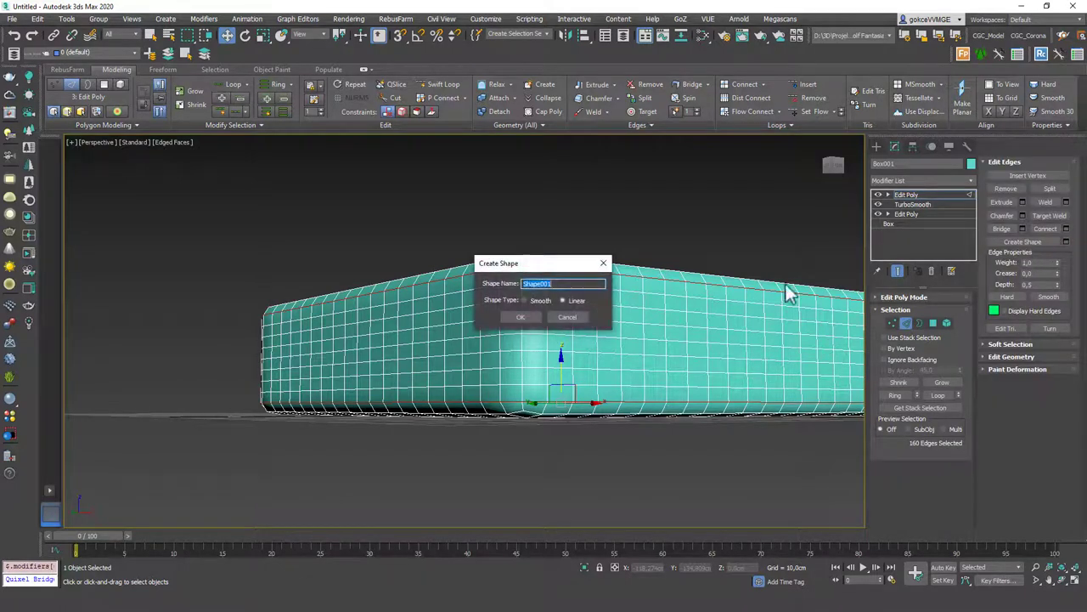
{"action": "left_click", "coordinate": [567, 317]}
{"action": "middle_click_drag", "start_coordinate": [578, 323], "coordinate": [850, 229], "text": "alt"}
{"action": "left_click", "coordinate": [912, 195]}
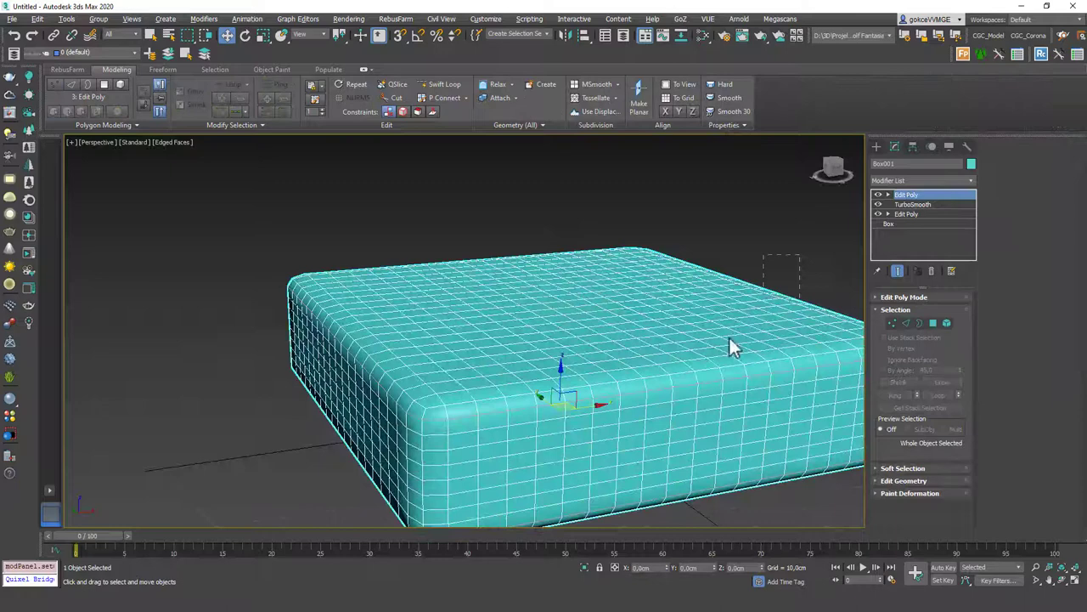
Make Shape001 render as a tube in the viewport and adjust its thickness for piping
{"action": "left_click", "coordinate": [730, 338]}
{"action": "left_click", "coordinate": [906, 297]}
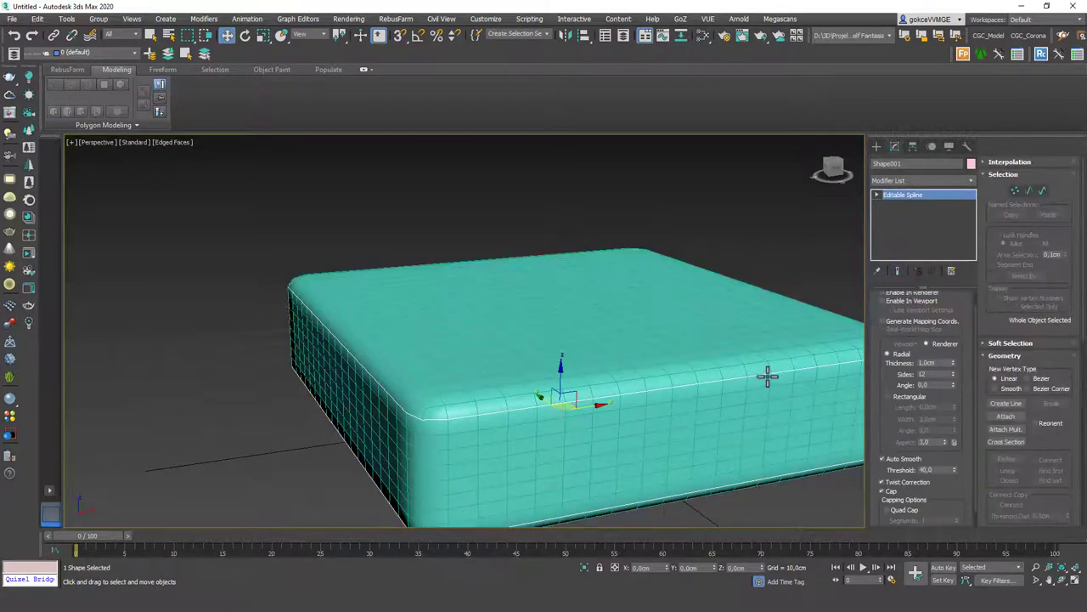
{"action": "scroll", "coordinate": [889, 366], "scroll_direction": "up", "scroll_amount": 1}
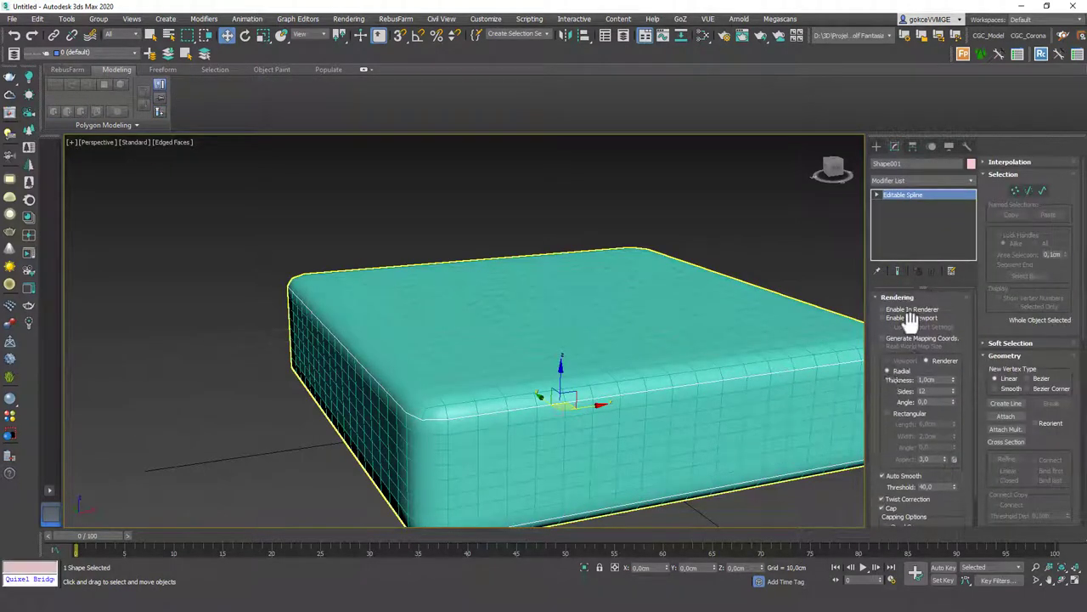
{"action": "left_click", "coordinate": [912, 318]}
{"action": "middle_click_drag", "start_coordinate": [740, 351], "coordinate": [782, 331], "text": "alt"}
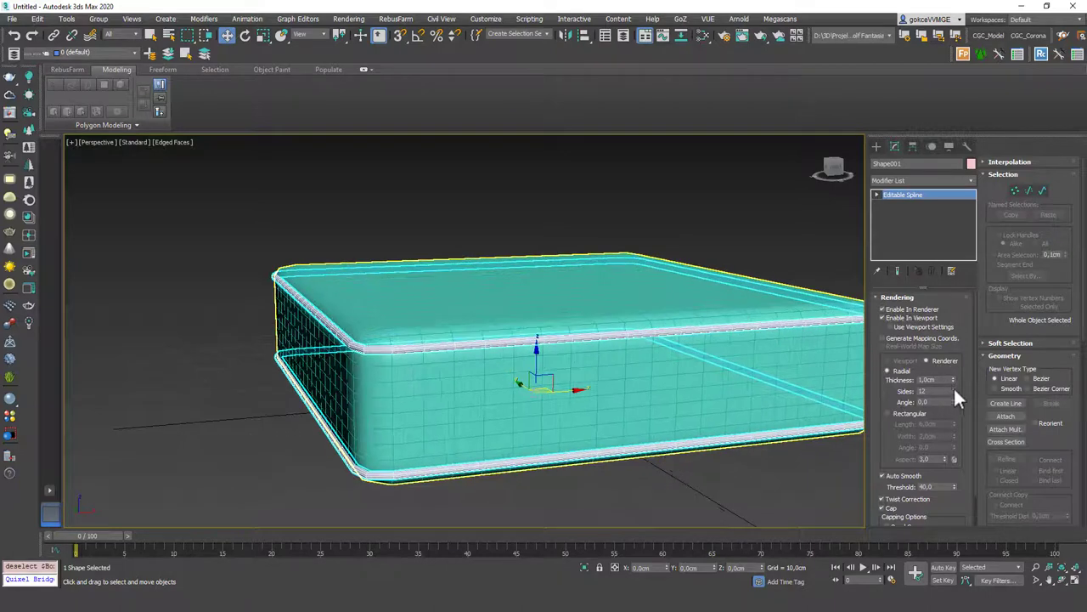
{"action": "left_click_drag", "start_coordinate": [955, 386], "coordinate": [955, 374]}
{"action": "left_click", "coordinate": [797, 249]}
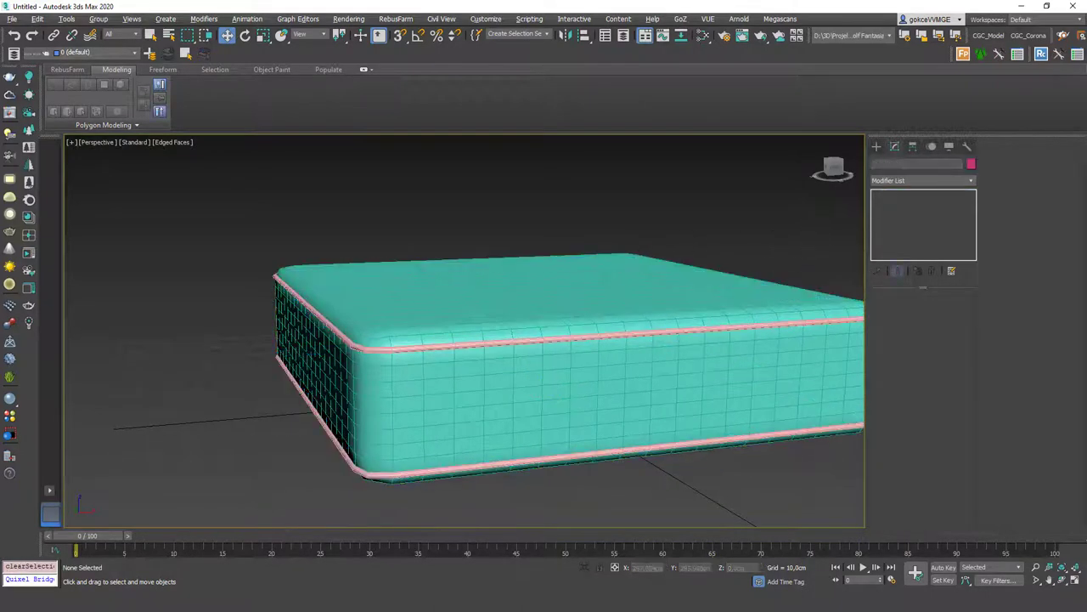
{"action": "scroll", "coordinate": [607, 316], "scroll_direction": "down", "scroll_amount": 2}
{"action": "scroll", "coordinate": [607, 316], "scroll_direction": "down", "scroll_amount": 2}
{"action": "mouse_move", "coordinate": [583, 331]}
{"action": "middle_mouse_down", "text": "alt"}
{"action": "mouse_move", "coordinate": [589, 364]}
{"action": "mouse_move", "coordinate": [746, 303]}
{"action": "middle_mouse_up", "text": "alt"}
Select the cushion box and activate Attach in its Edit Geometry settings
{"action": "left_click", "coordinate": [697, 328]}
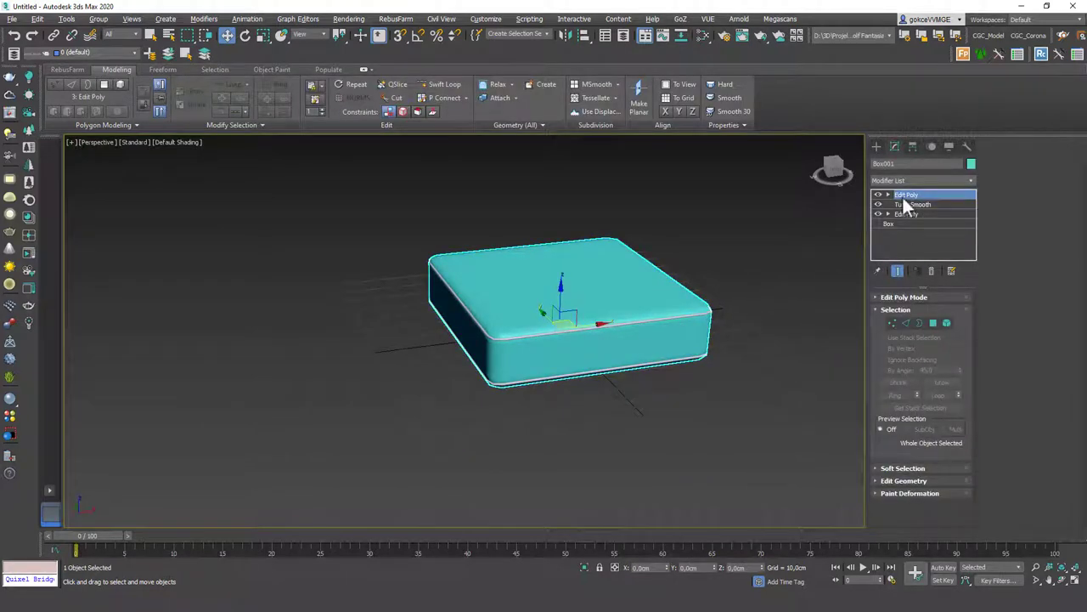
{"action": "left_click", "coordinate": [906, 299]}
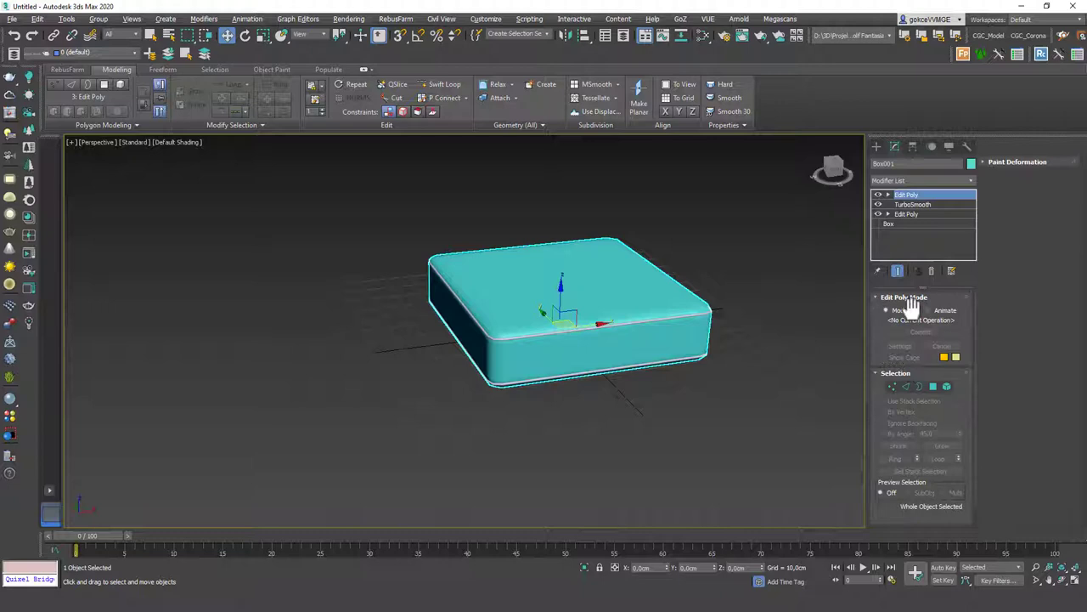
{"action": "left_click", "coordinate": [911, 300]}
{"action": "left_click", "coordinate": [904, 483]}
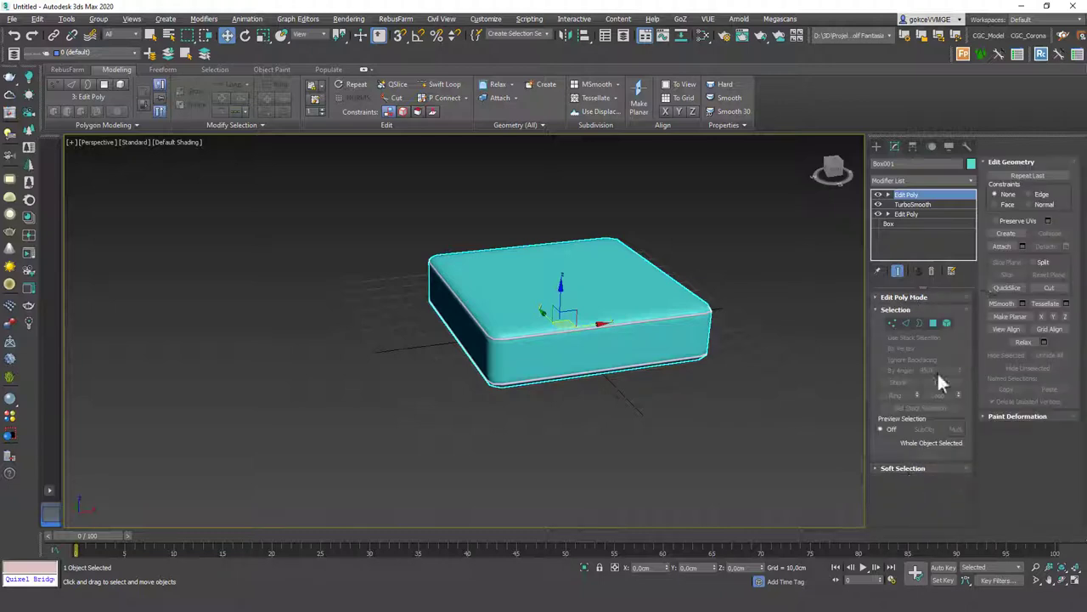
{"action": "left_click", "coordinate": [1003, 245]}
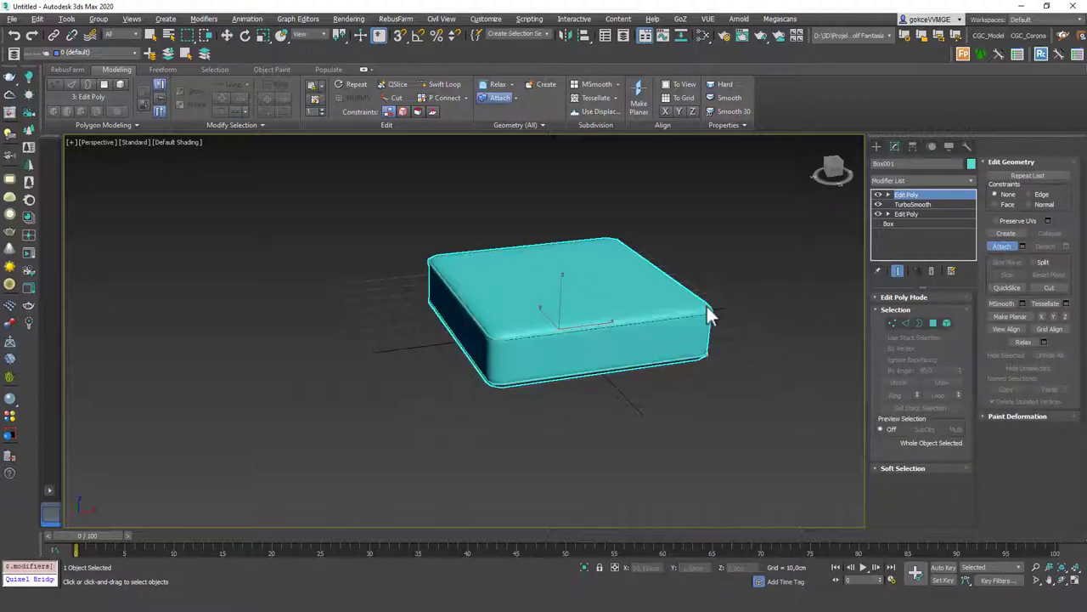
{"action": "mouse_move", "coordinate": [648, 281]}
{"action": "middle_mouse_down", "text": "alt"}
{"action": "mouse_move", "coordinate": [648, 267]}
{"action": "mouse_move", "coordinate": [674, 252]}
{"action": "mouse_move", "coordinate": [648, 263]}
{"action": "mouse_move", "coordinate": [680, 286]}
{"action": "middle_mouse_up", "text": "alt"}
Turn on Use Soft Selection at vertex level with a raised Bubble falloff
{"action": "key", "text": "1"}
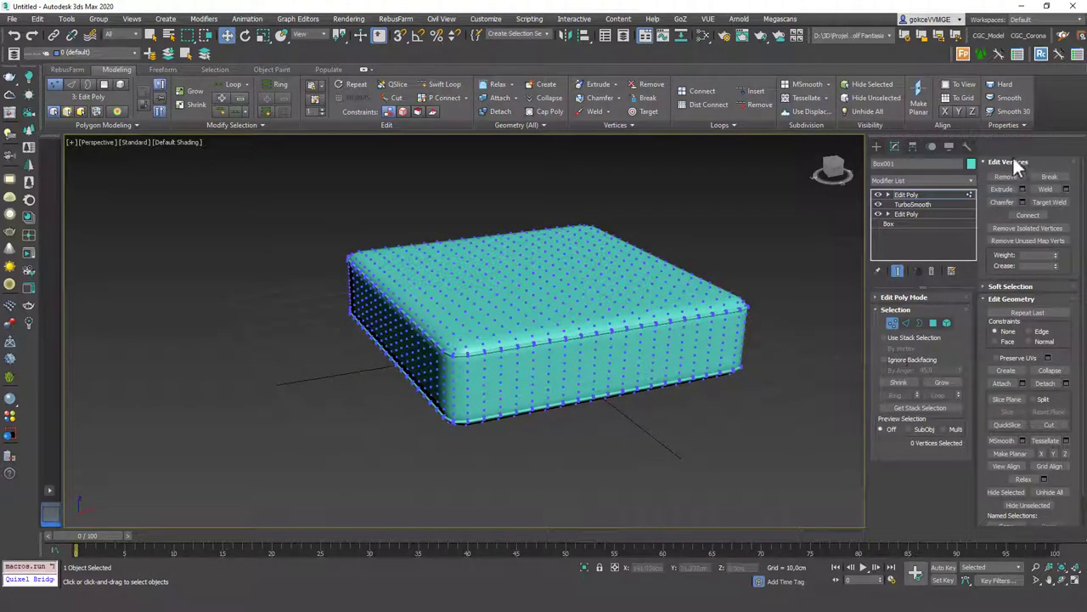
{"action": "left_click", "coordinate": [1014, 286]}
{"action": "left_click", "coordinate": [1011, 251]}
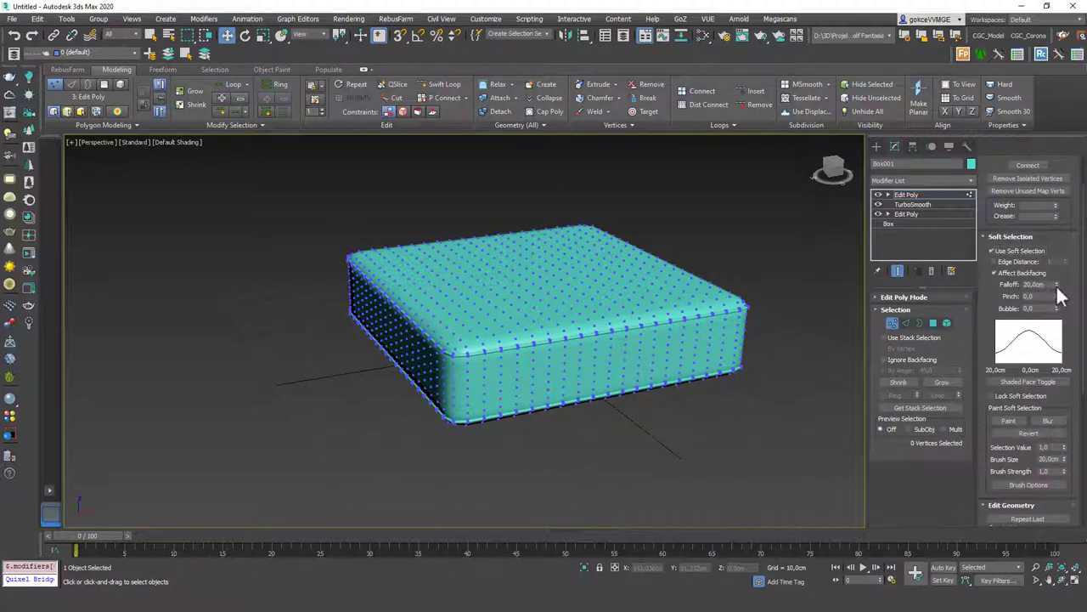
{"action": "left_click_drag", "start_coordinate": [1059, 287], "coordinate": [1059, 263]}
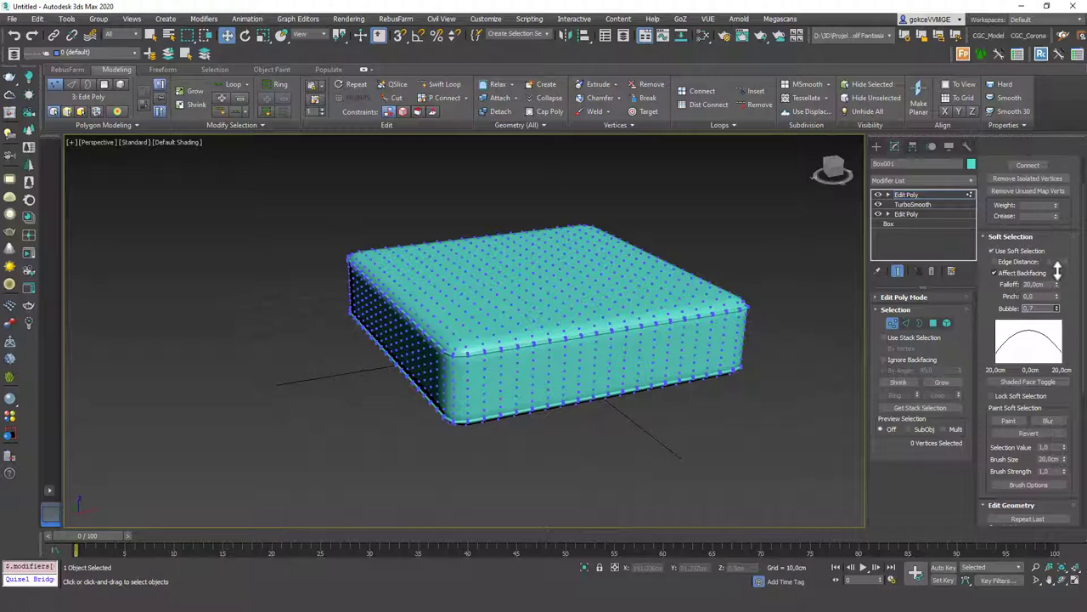
Pull a front top-edge vertex down into a dip and try other front and top vertices
{"action": "mouse_move", "coordinate": [595, 286]}
{"action": "middle_mouse_down", "text": "alt"}
{"action": "mouse_move", "coordinate": [549, 263]}
{"action": "mouse_move", "coordinate": [566, 254]}
{"action": "middle_mouse_up", "text": "alt"}
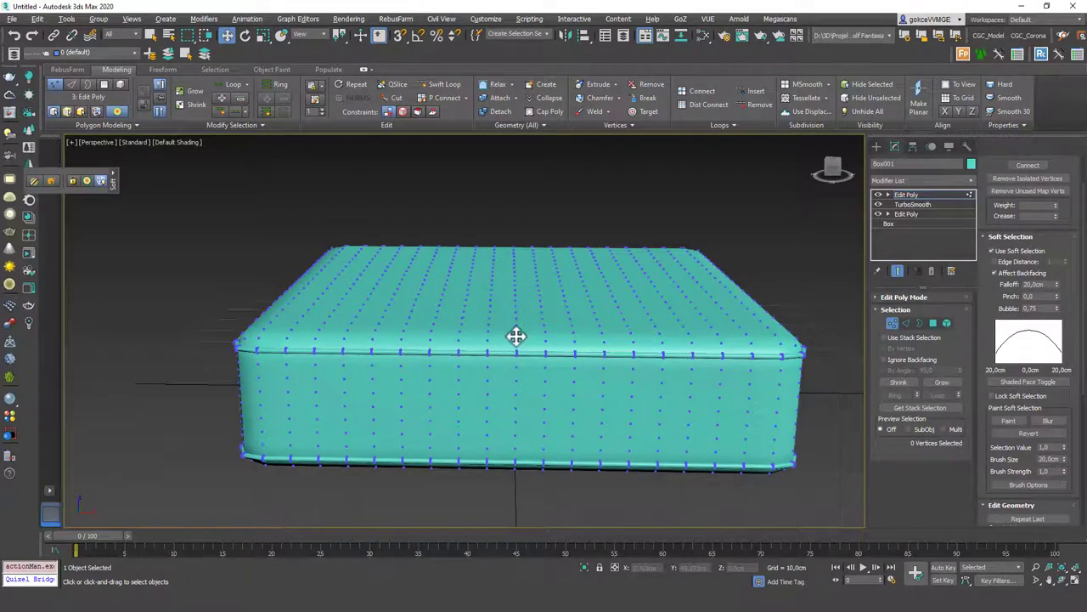
{"action": "left_click", "coordinate": [515, 364]}
{"action": "left_click_drag", "start_coordinate": [517, 339], "coordinate": [516, 348]}
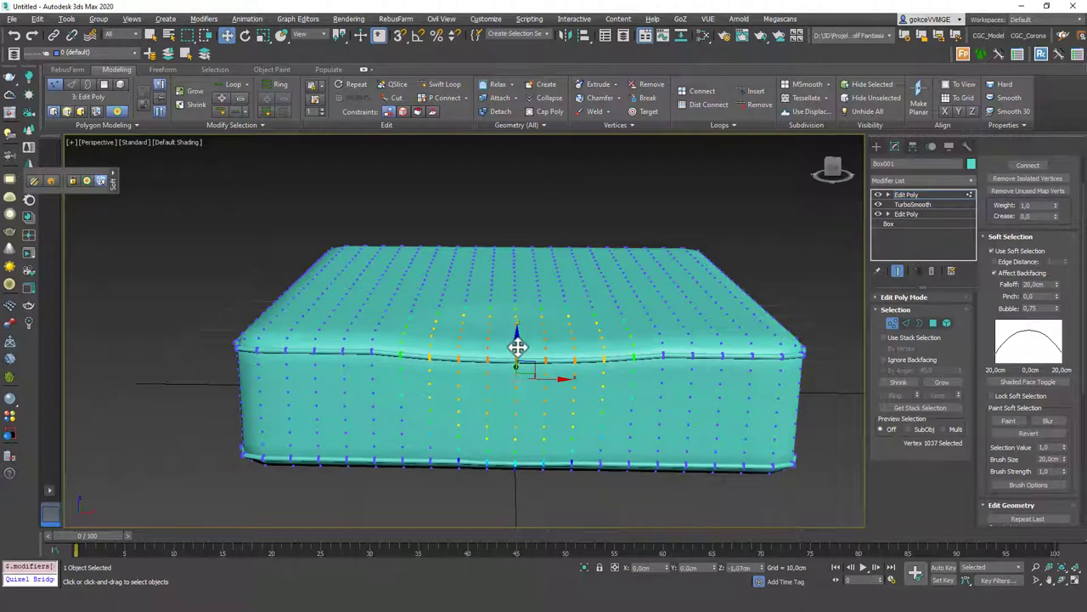
{"action": "left_click", "coordinate": [603, 272]}
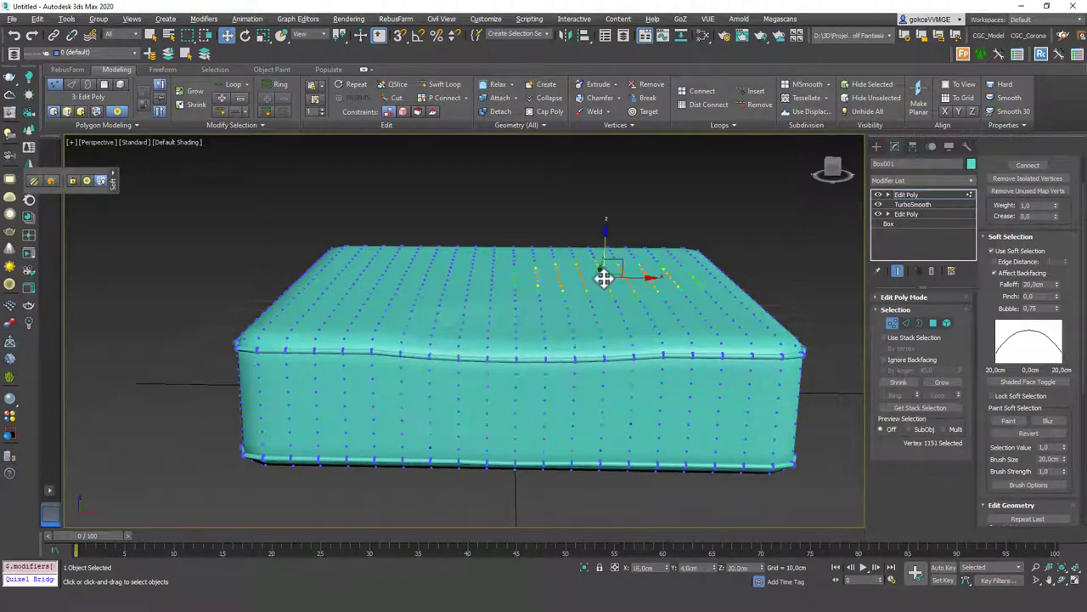
{"action": "left_click", "coordinate": [697, 307]}
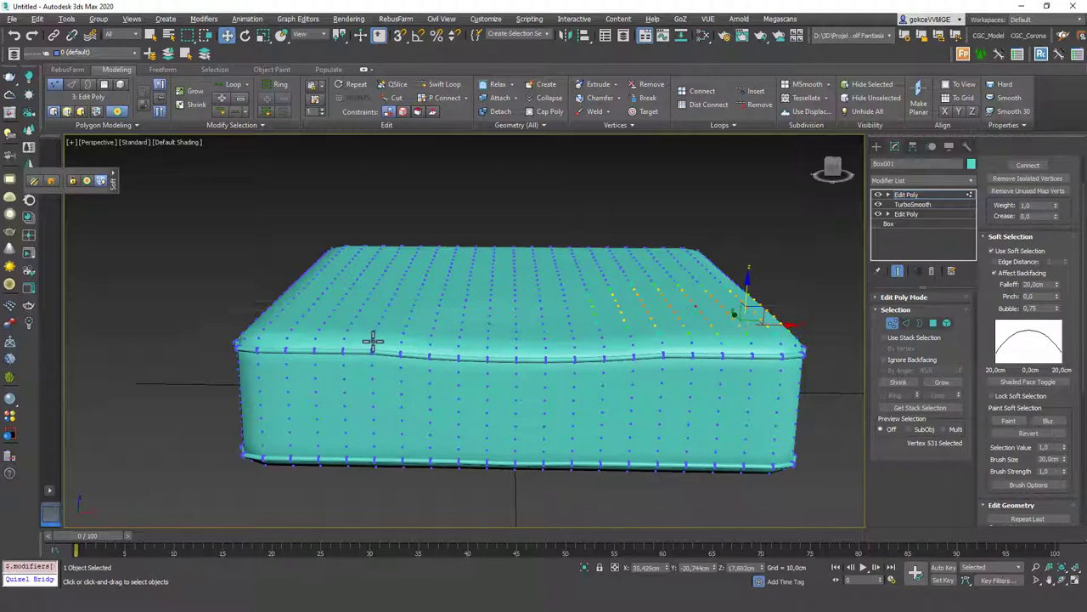
{"action": "left_click", "coordinate": [371, 370]}
{"action": "left_click", "coordinate": [664, 374]}
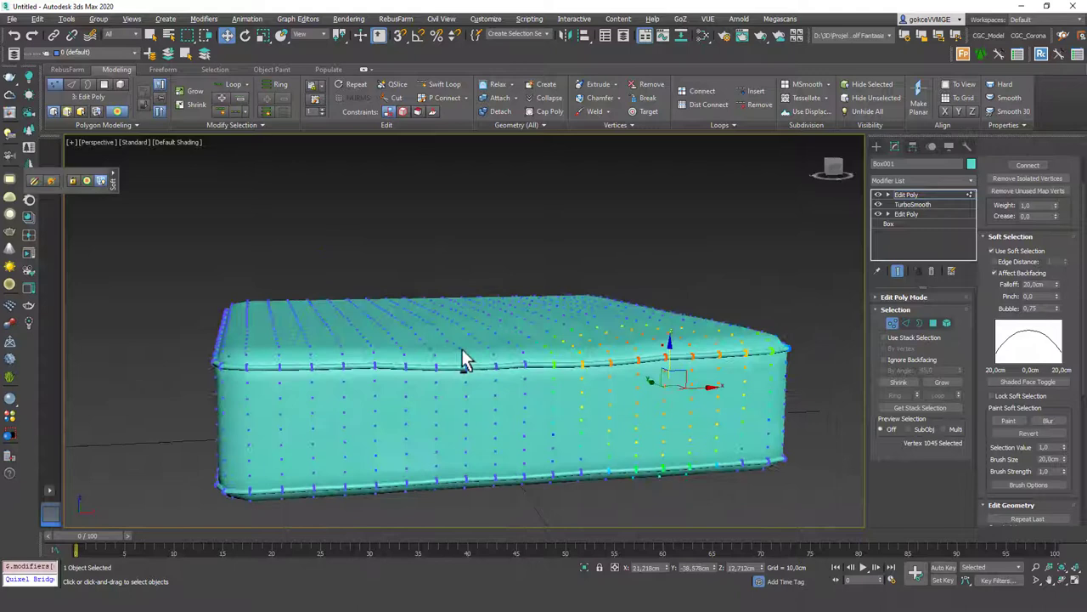
{"action": "middle_click_drag", "start_coordinate": [463, 357], "coordinate": [232, 357], "text": "alt"}
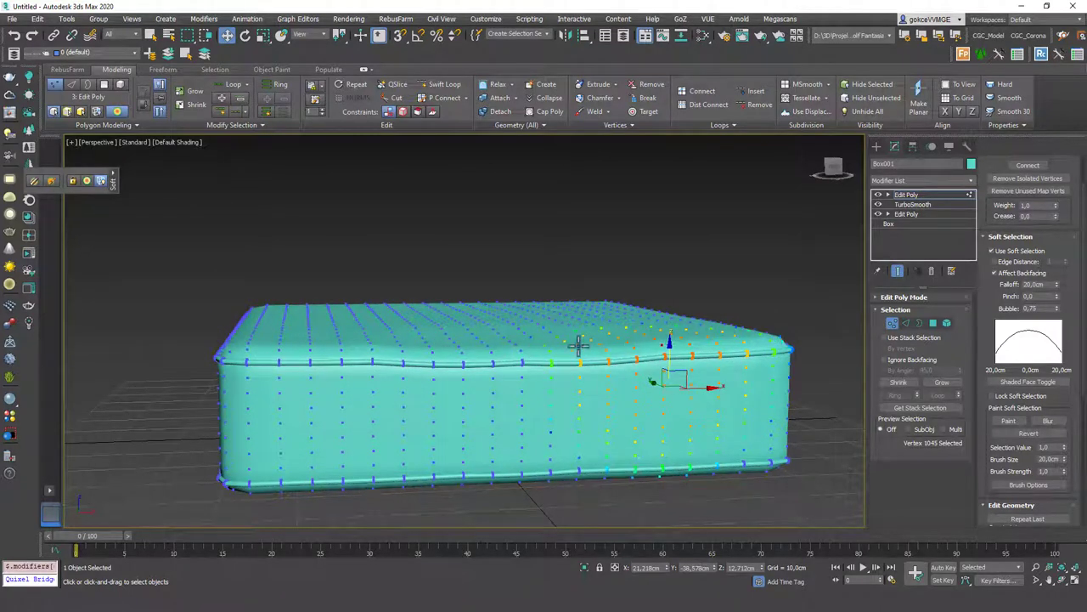
{"action": "mouse_move", "coordinate": [577, 343]}
{"action": "middle_mouse_down", "text": "alt"}
{"action": "mouse_move", "coordinate": [434, 379]}
{"action": "mouse_move", "coordinate": [596, 365]}
{"action": "mouse_move", "coordinate": [590, 332]}
{"action": "middle_mouse_up", "text": "alt"}
Lower the soft-selection falloff to 6.4 cm and select a single corner vertex
{"action": "left_click", "coordinate": [522, 364]}
{"action": "left_click", "coordinate": [497, 402]}
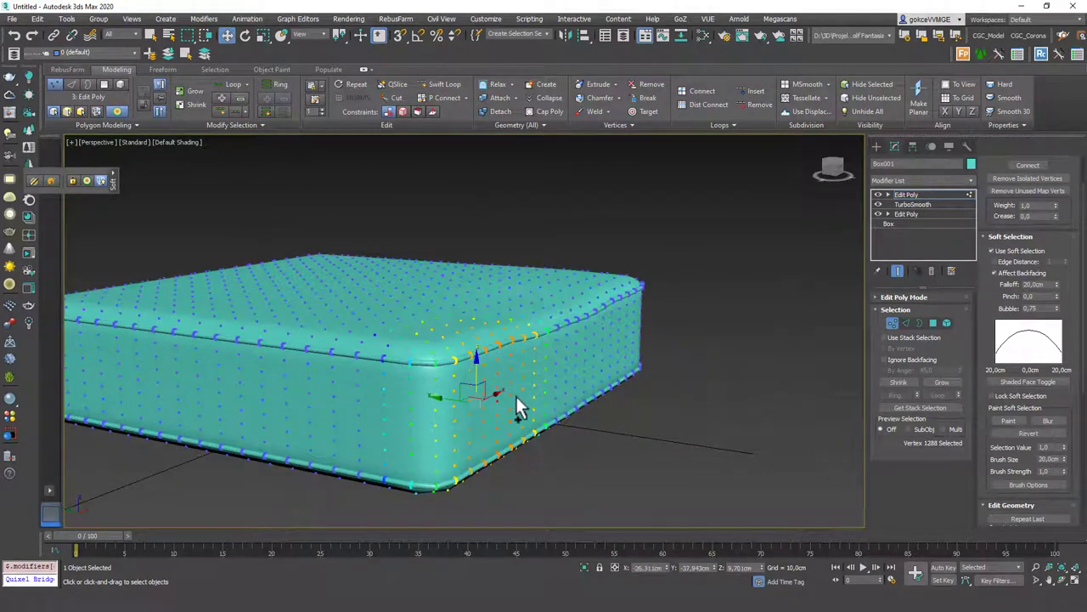
{"action": "left_click", "coordinate": [505, 381], "text": "ctrl"}
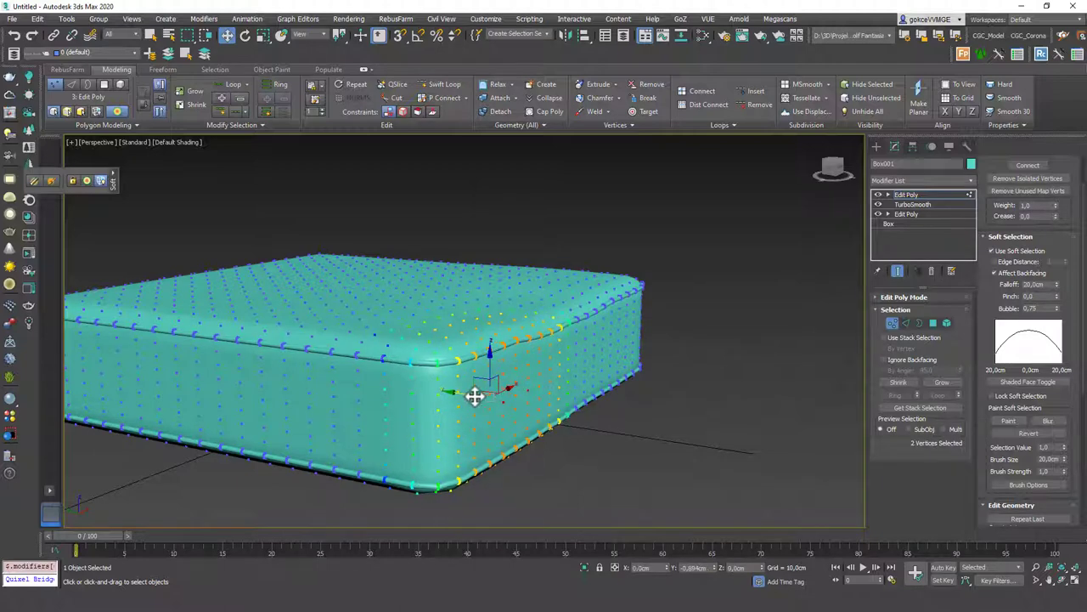
{"action": "left_click_drag", "start_coordinate": [472, 393], "coordinate": [489, 385]}
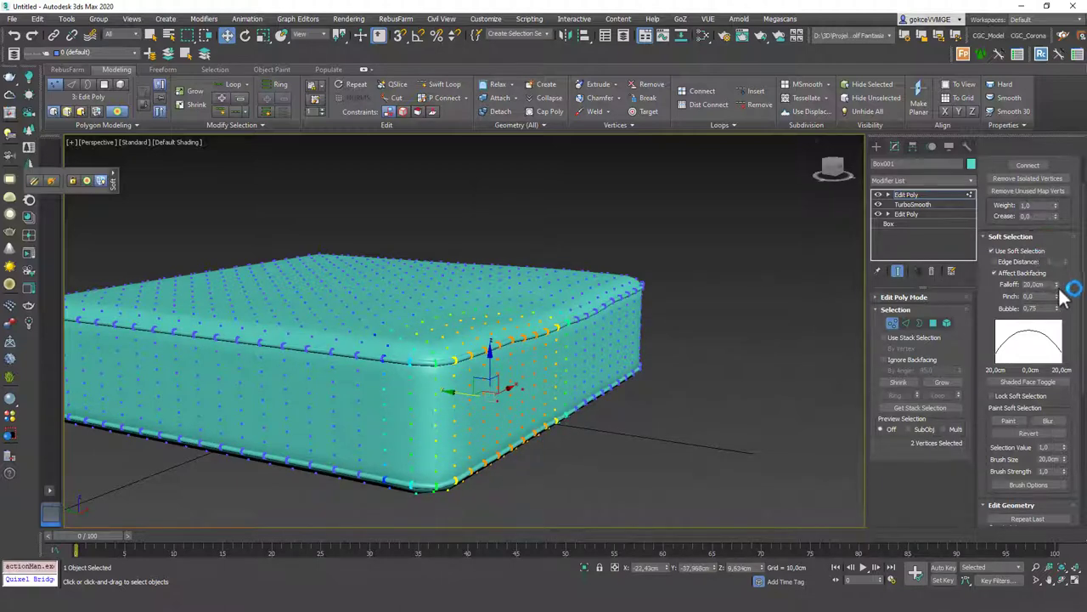
{"action": "left_click_drag", "start_coordinate": [1057, 284], "coordinate": [1057, 332]}
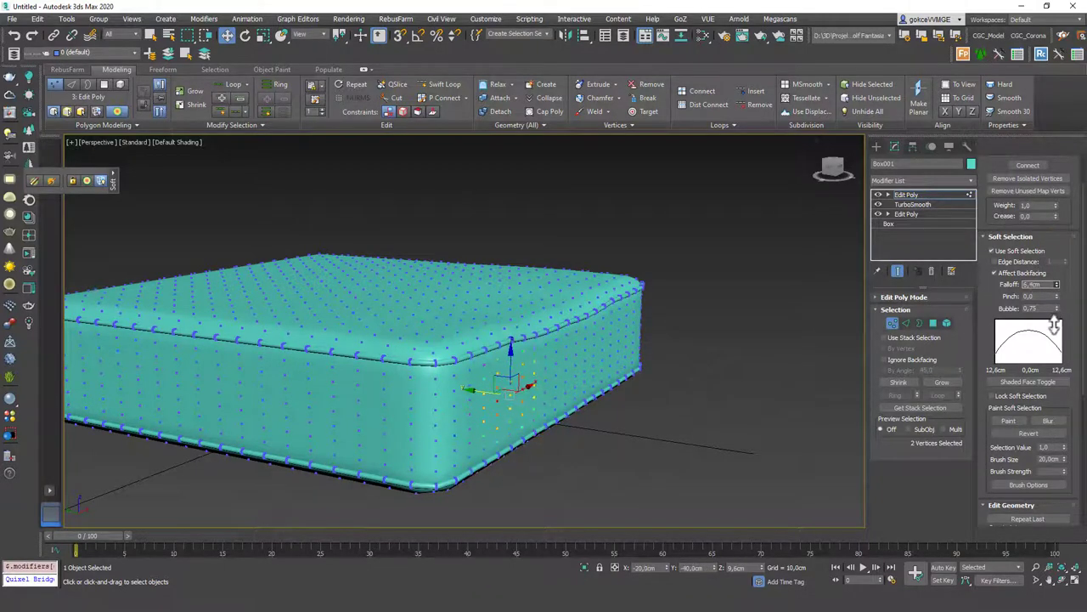
{"action": "left_click", "coordinate": [559, 371], "text": "ctrl"}
{"action": "left_click", "coordinate": [608, 350], "text": "ctrl"}
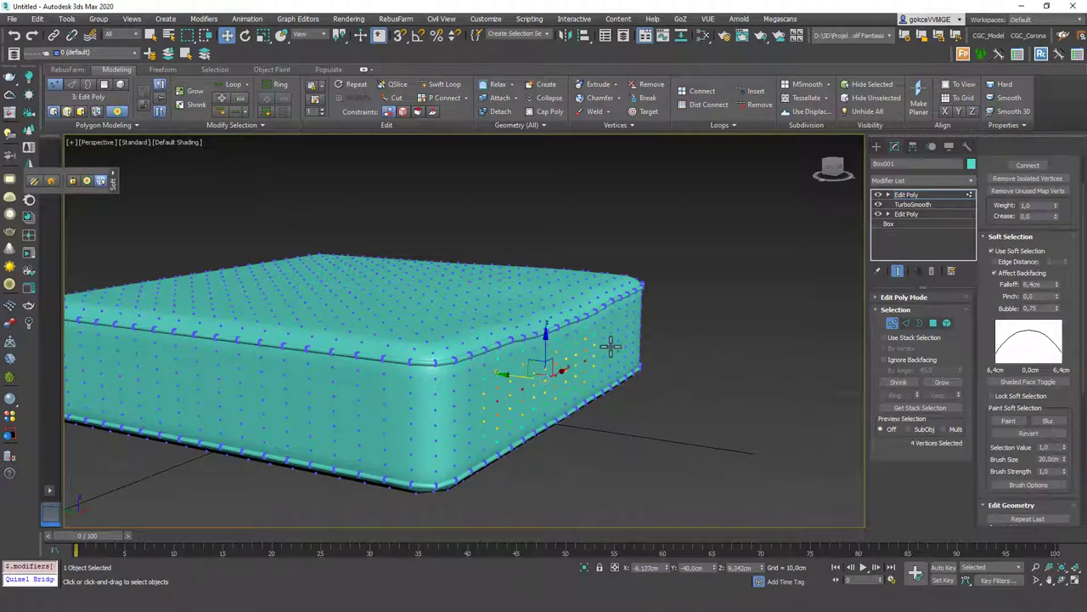
{"action": "left_click", "coordinate": [625, 350], "text": "ctrl"}
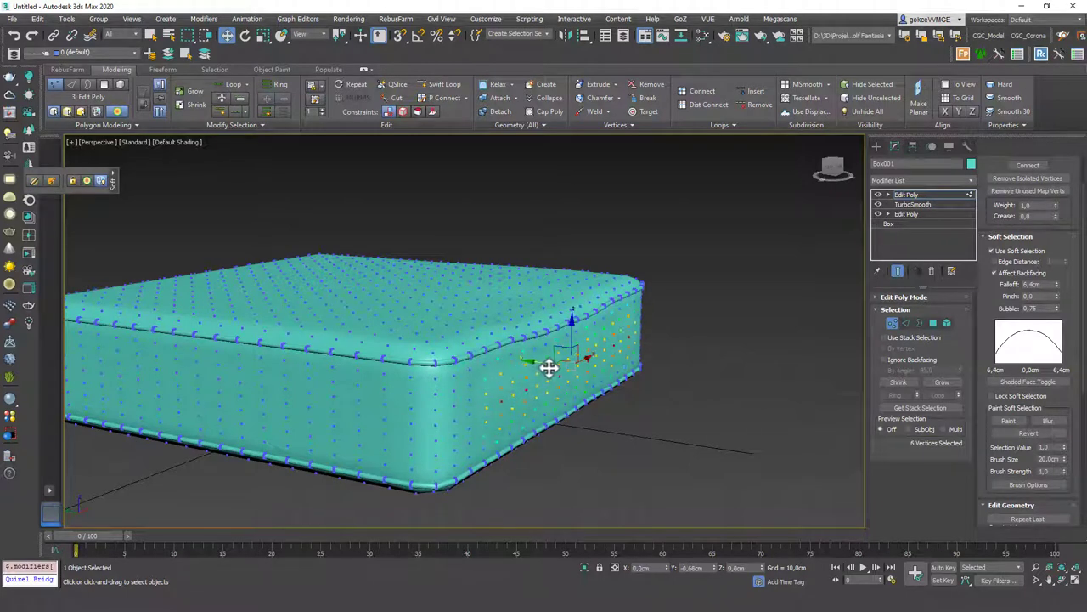
{"action": "left_click", "coordinate": [458, 420]}
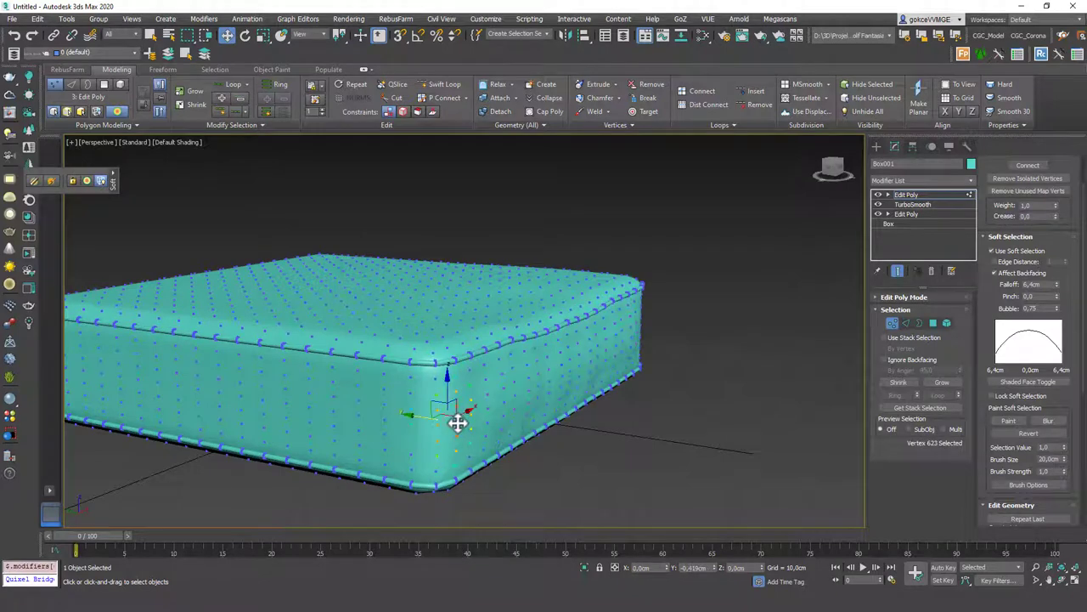
{"action": "mouse_move", "coordinate": [458, 420]}
{"action": "middle_mouse_down", "text": "alt"}
{"action": "mouse_move", "coordinate": [612, 348]}
{"action": "mouse_move", "coordinate": [626, 328]}
{"action": "mouse_move", "coordinate": [607, 382]}
{"action": "mouse_move", "coordinate": [672, 382]}
{"action": "mouse_move", "coordinate": [615, 391]}
{"action": "middle_mouse_up", "text": "alt"}
Marquee-select the vertices at the cushion's left end in a side view
{"action": "middle_click_drag", "start_coordinate": [560, 367], "coordinate": [595, 363], "text": "alt"}
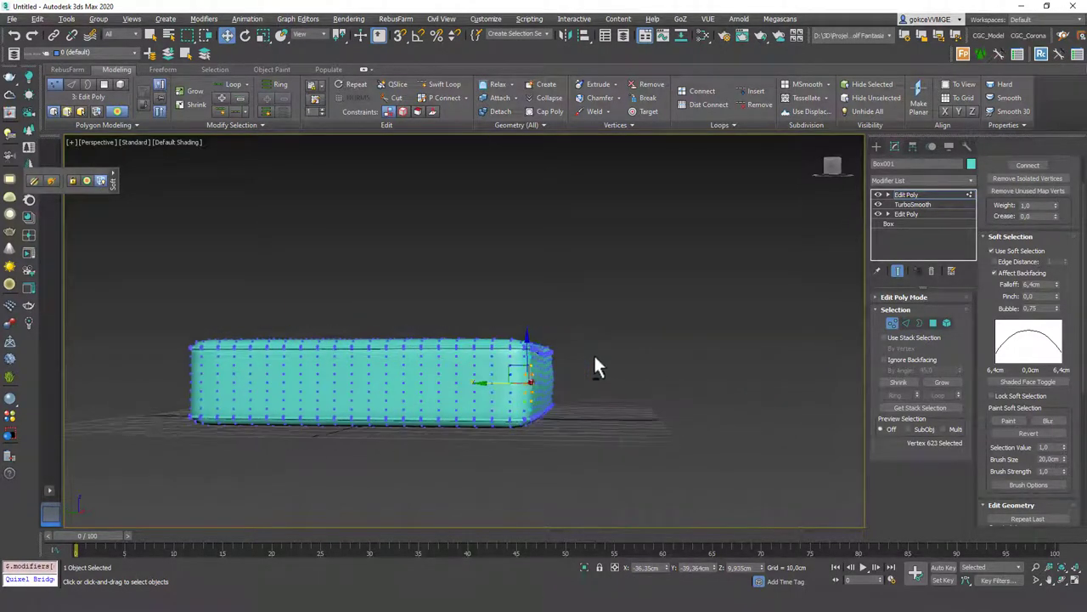
{"action": "left_click", "coordinate": [510, 369], "text": "shift"}
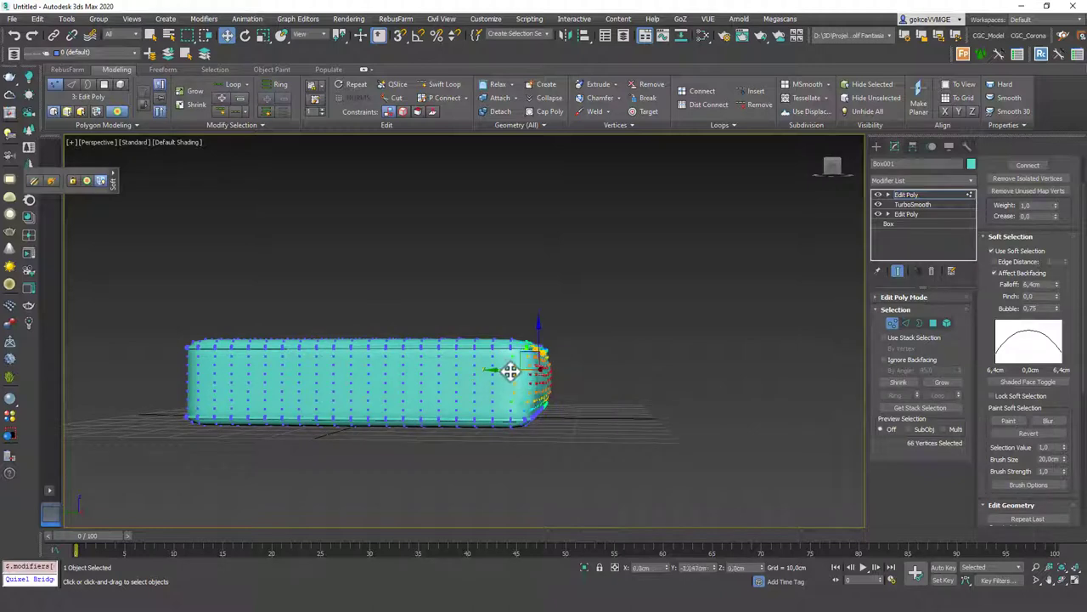
{"action": "mouse_move", "coordinate": [549, 357]}
{"action": "middle_mouse_down", "text": "alt"}
{"action": "mouse_move", "coordinate": [463, 381]}
{"action": "mouse_move", "coordinate": [327, 378]}
{"action": "middle_mouse_up", "text": "alt"}
{"action": "key", "text": "ctrl+d"}
{"action": "key", "text": "ctrl+a"}
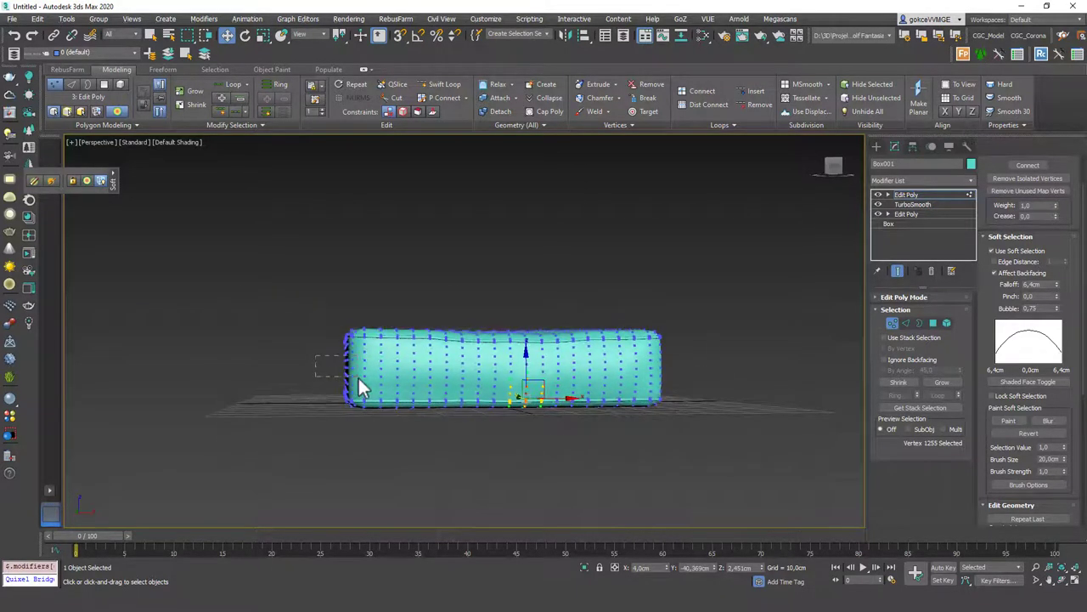
{"action": "left_click_drag", "start_coordinate": [316, 357], "coordinate": [359, 389]}
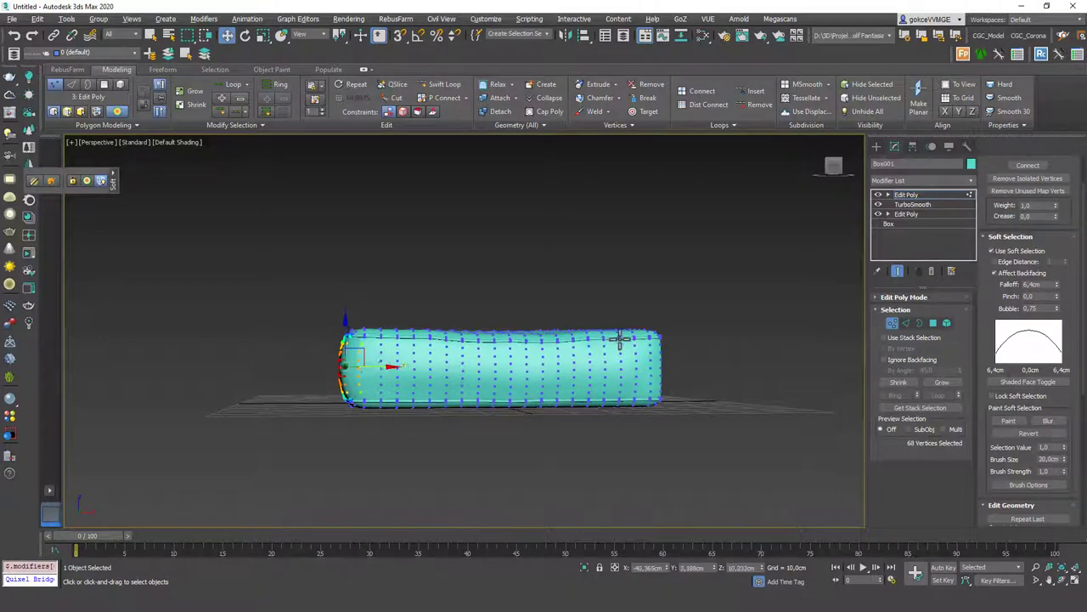
{"action": "middle_click_drag", "start_coordinate": [372, 367], "coordinate": [614, 368], "text": "alt"}
Select the right-end vertices and drag them outward so the end bulges
{"action": "left_click_drag", "start_coordinate": [583, 387], "coordinate": [616, 366]}
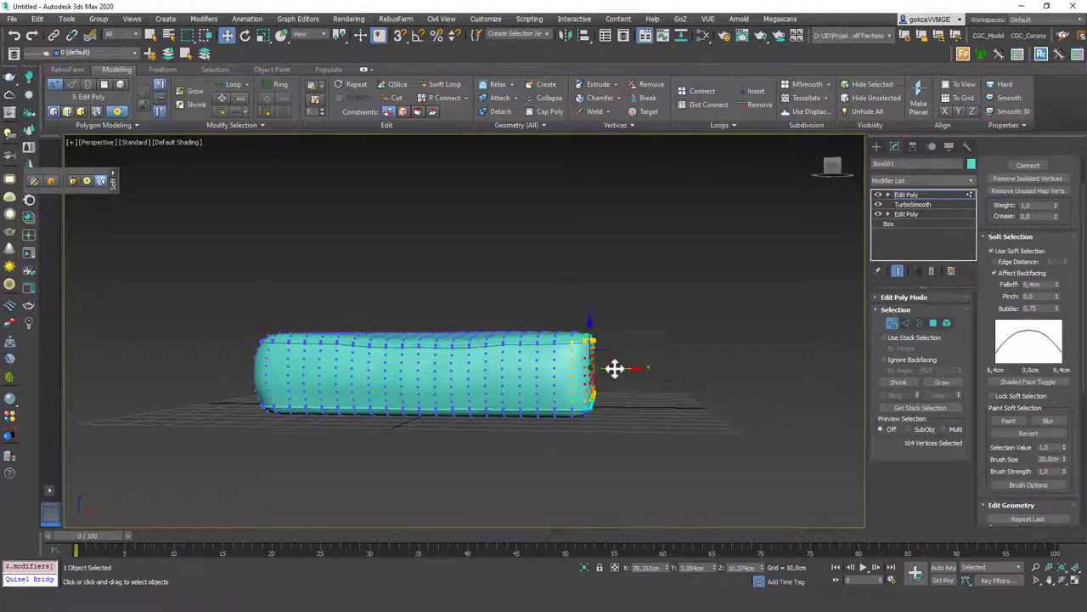
{"action": "scroll", "coordinate": [599, 356], "scroll_direction": "up", "scroll_amount": 2}
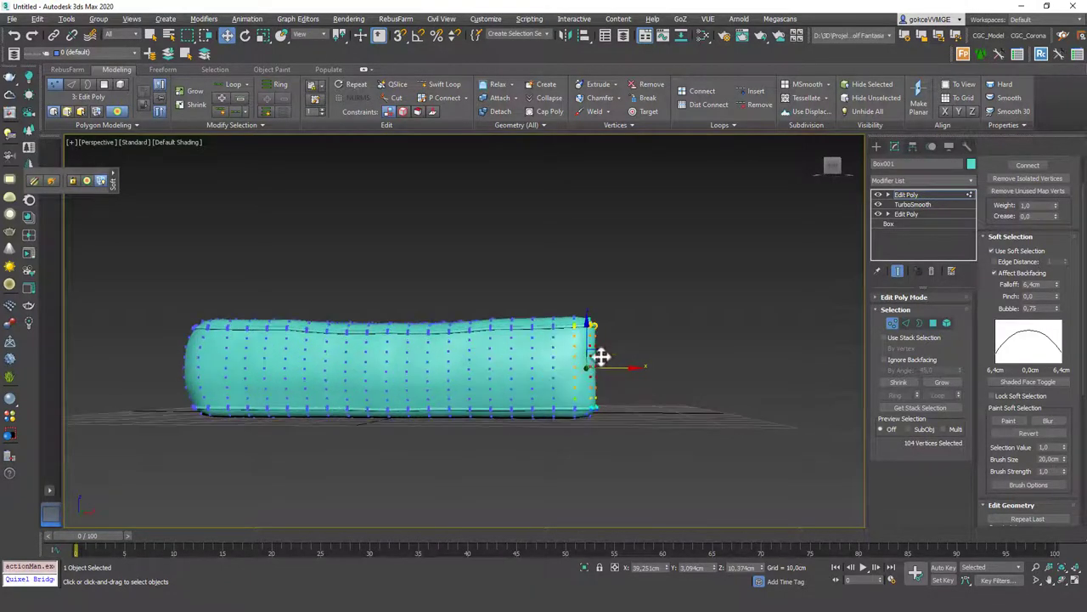
{"action": "scroll", "coordinate": [607, 352], "scroll_direction": "up", "scroll_amount": 2}
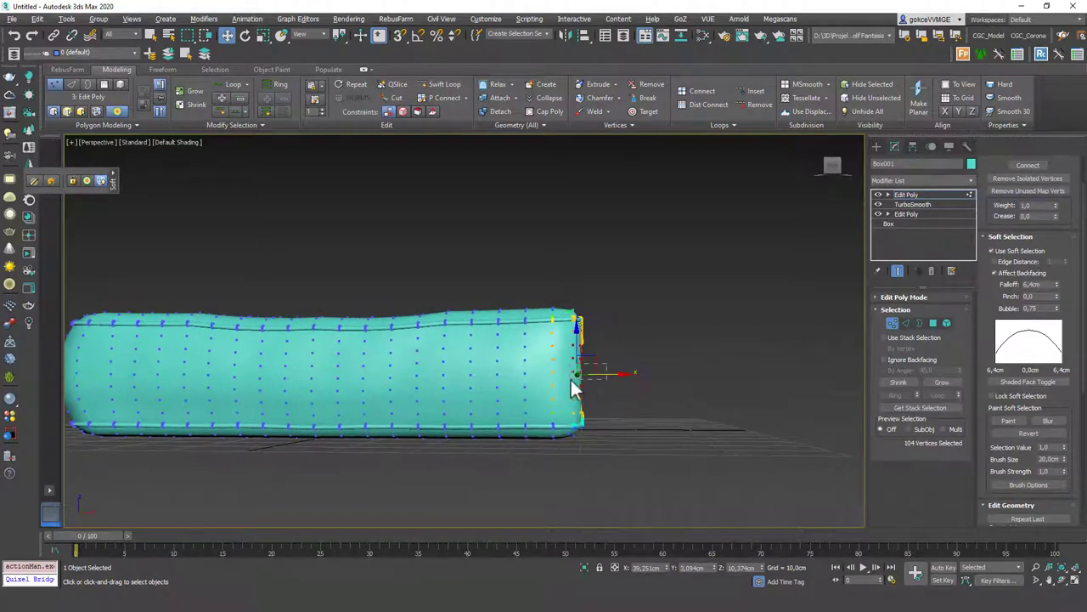
{"action": "left_click", "coordinate": [615, 357]}
{"action": "left_click_drag", "start_coordinate": [617, 356], "coordinate": [604, 362]}
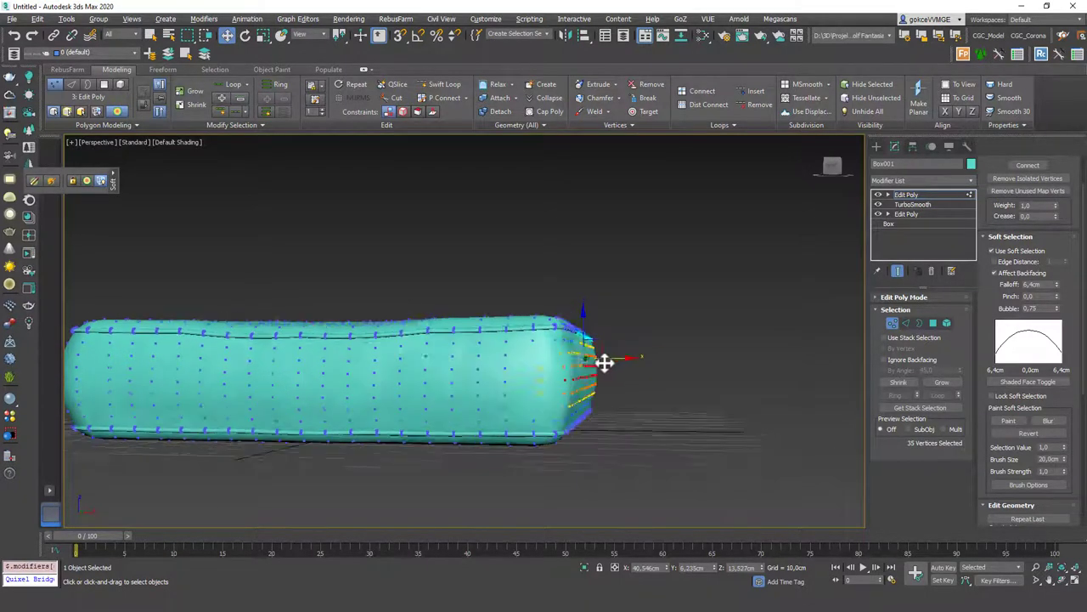
{"action": "mouse_move", "coordinate": [604, 362]}
{"action": "middle_mouse_down", "text": "alt"}
{"action": "mouse_move", "coordinate": [573, 369]}
{"action": "mouse_move", "coordinate": [582, 323]}
{"action": "mouse_move", "coordinate": [539, 325]}
{"action": "mouse_move", "coordinate": [662, 343]}
{"action": "mouse_move", "coordinate": [651, 364]}
{"action": "mouse_move", "coordinate": [506, 370]}
{"action": "mouse_move", "coordinate": [637, 396]}
{"action": "mouse_move", "coordinate": [498, 382]}
{"action": "mouse_move", "coordinate": [858, 218]}
{"action": "middle_mouse_up", "text": "alt"}
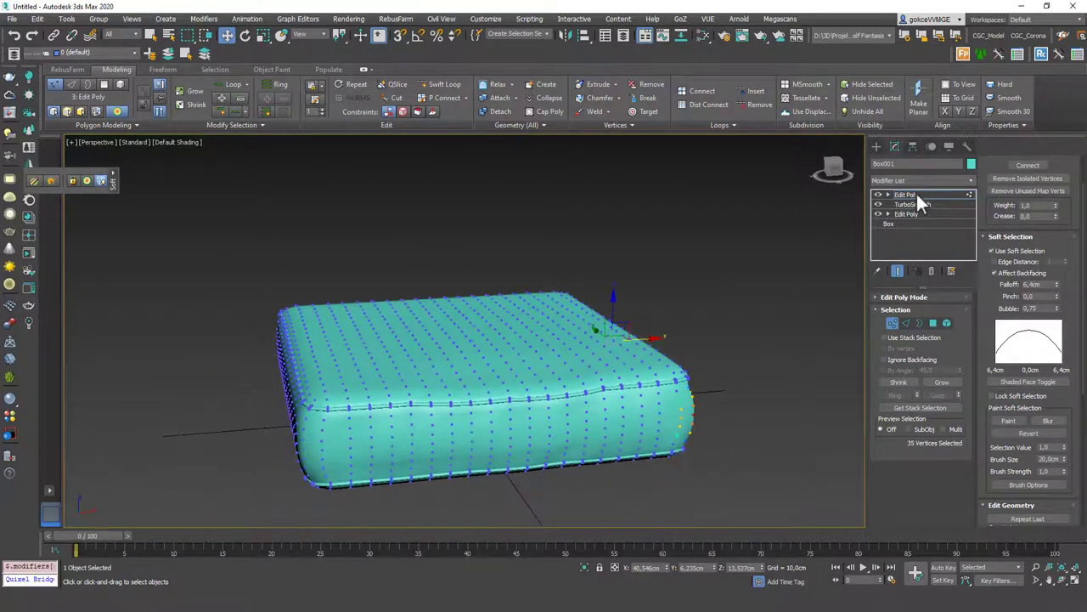
{"action": "left_click", "coordinate": [748, 255]}
{"action": "scroll", "coordinate": [563, 299], "scroll_direction": "down", "scroll_amount": 5}
{"action": "scroll", "coordinate": [583, 357], "scroll_direction": "down", "scroll_amount": 1}
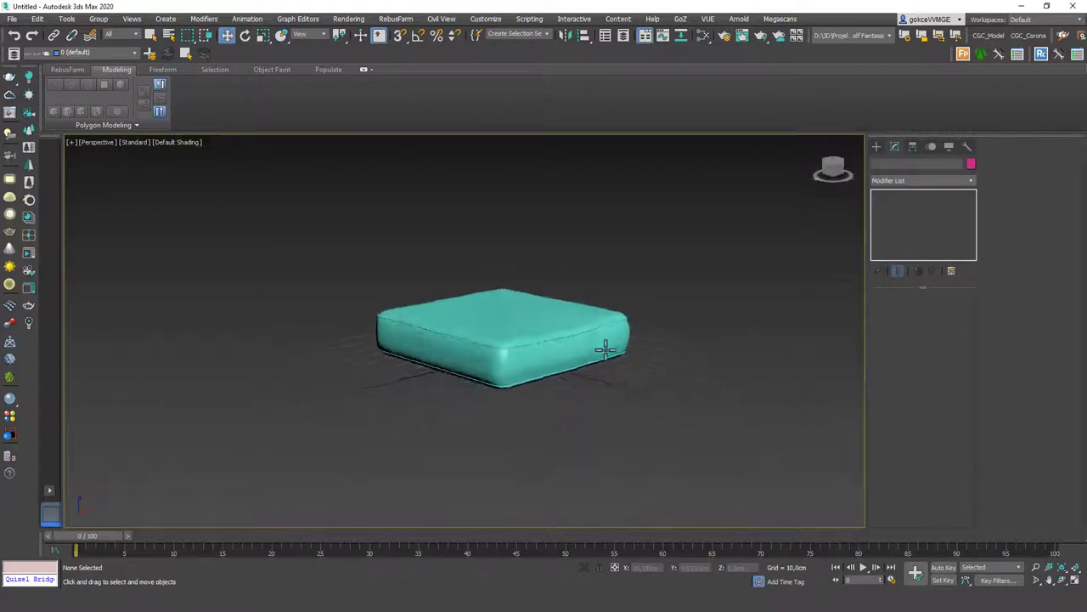
{"action": "middle_click_drag", "start_coordinate": [605, 348], "coordinate": [578, 346], "text": "alt"}
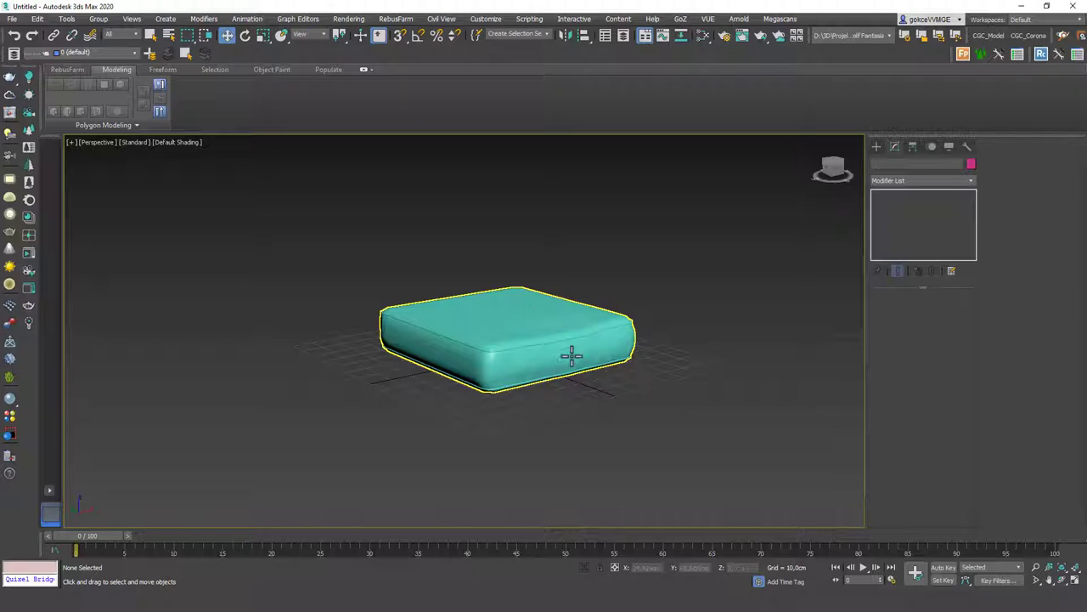
{"action": "scroll", "coordinate": [566, 352], "scroll_direction": "up", "scroll_amount": 2}
{"action": "scroll", "coordinate": [567, 315], "scroll_direction": "up", "scroll_amount": 1}
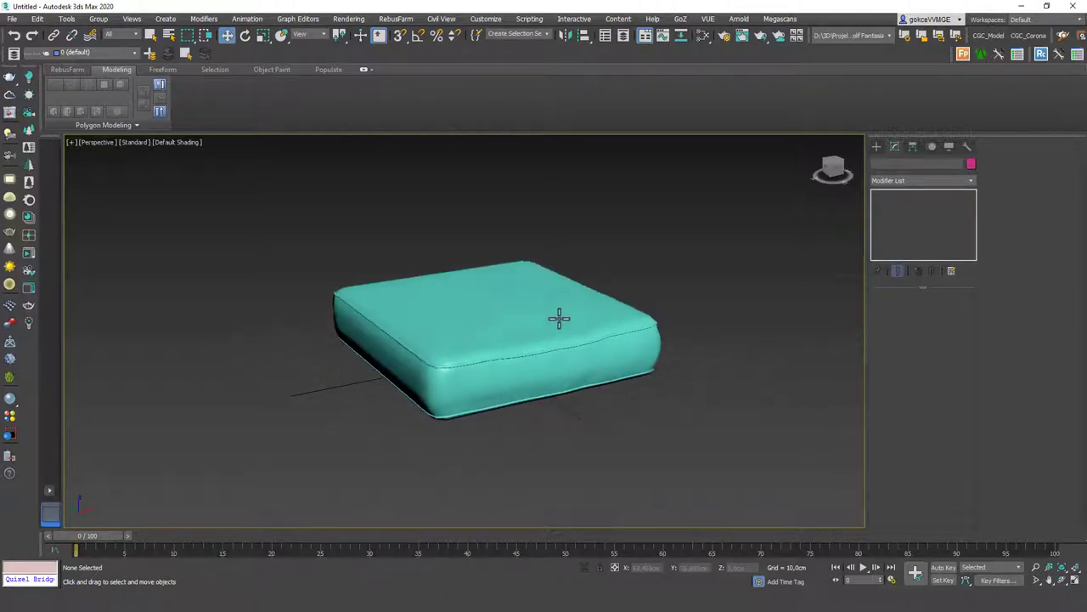
{"action": "scroll", "coordinate": [559, 315], "scroll_direction": "up", "scroll_amount": 1}
{"action": "left_click", "coordinate": [526, 274]}
Widen the soft-selection falloff to 27.264 cm and pull a top vertex up into a bump
{"action": "key", "text": "1"}
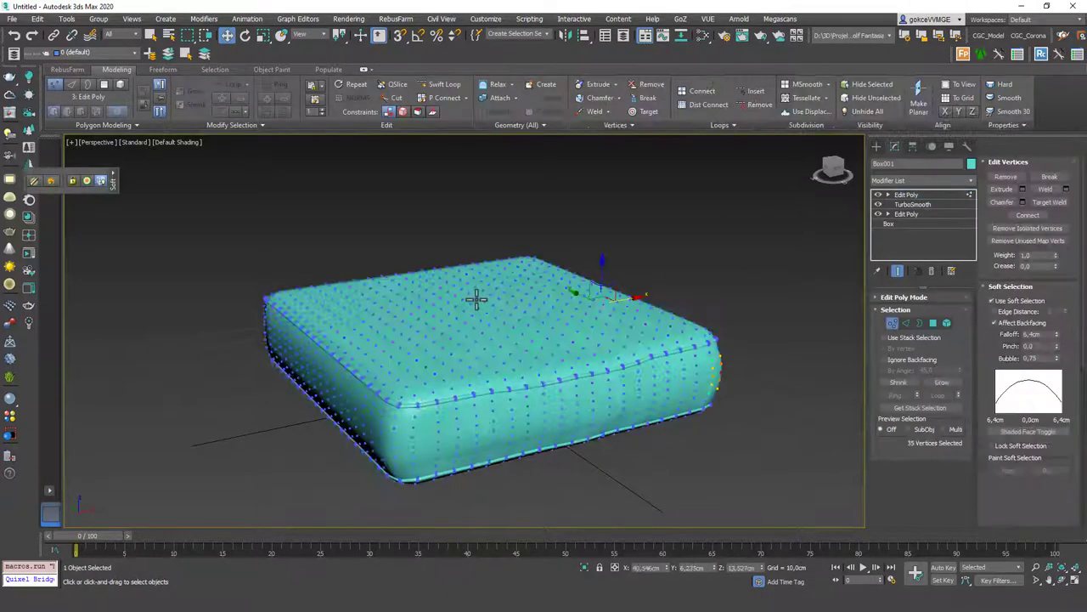
{"action": "middle_click_drag", "start_coordinate": [544, 302], "coordinate": [462, 298], "text": "alt"}
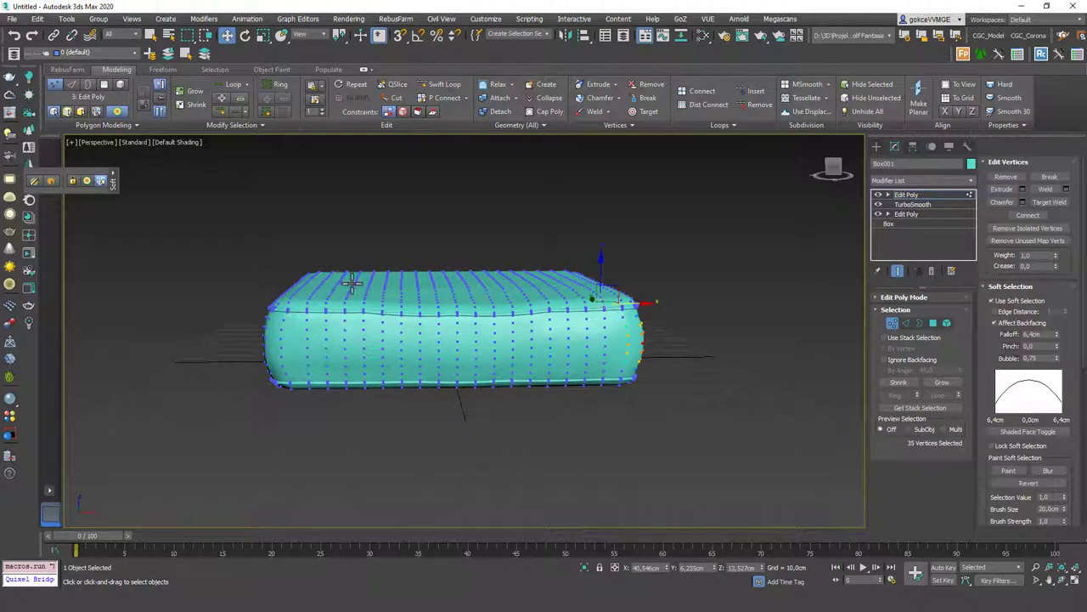
{"action": "mouse_move", "coordinate": [356, 282]}
{"action": "middle_mouse_down", "text": "alt"}
{"action": "mouse_move", "coordinate": [357, 267]}
{"action": "mouse_move", "coordinate": [352, 292]}
{"action": "middle_mouse_up", "text": "alt"}
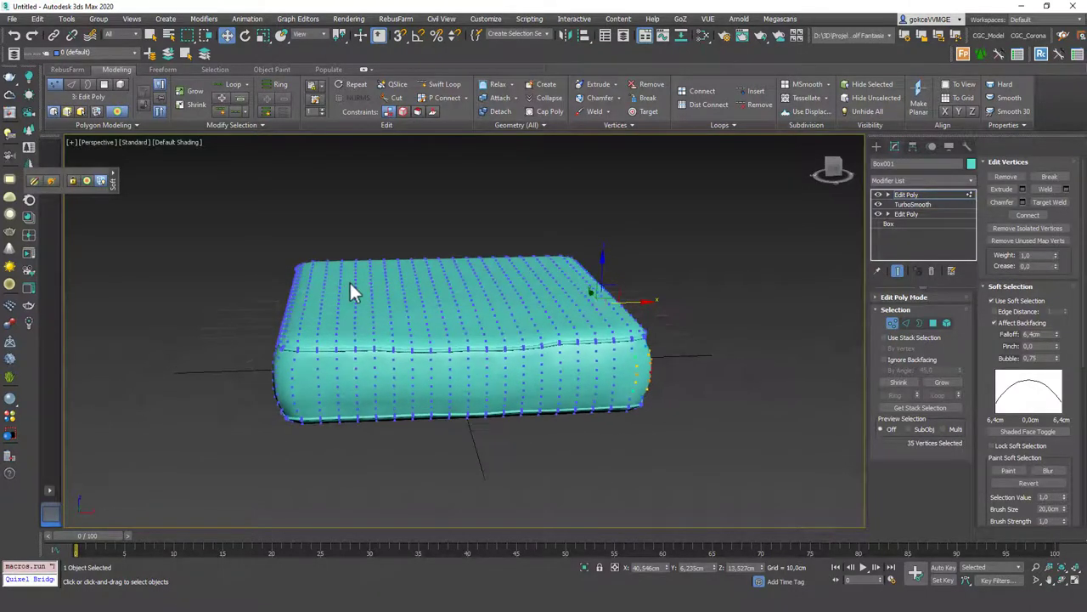
{"action": "left_click", "coordinate": [356, 285]}
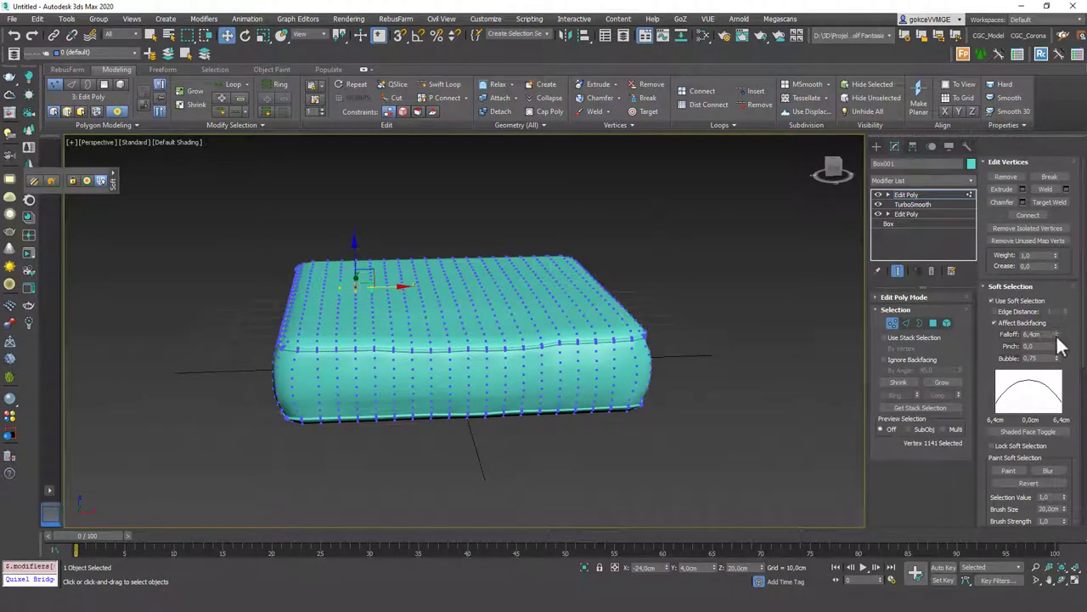
{"action": "left_click_drag", "start_coordinate": [1059, 335], "coordinate": [1062, 304]}
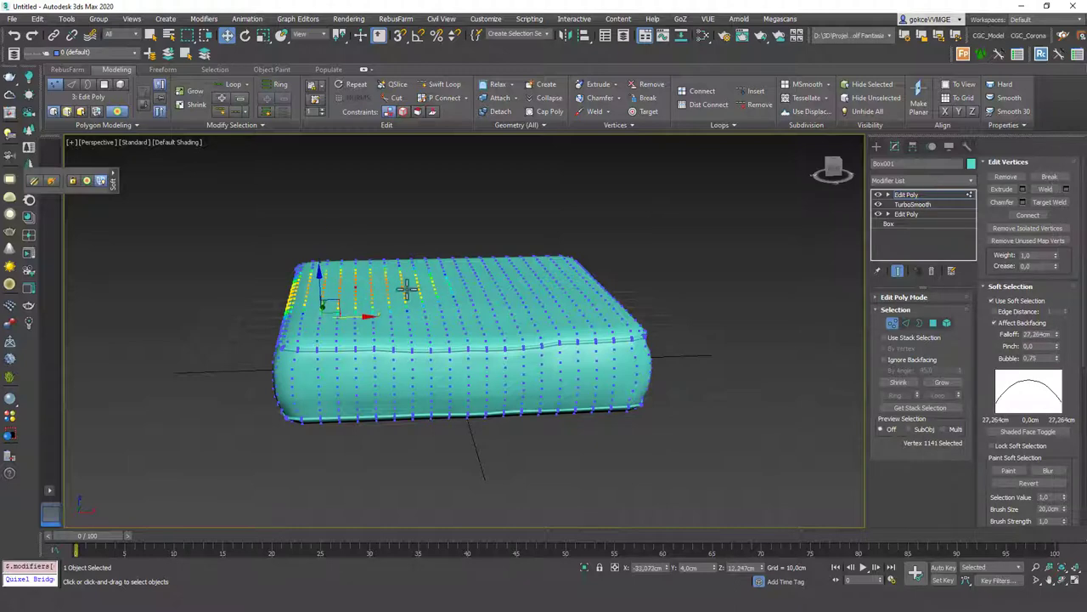
{"action": "left_click_drag", "start_coordinate": [316, 282], "coordinate": [500, 273]}
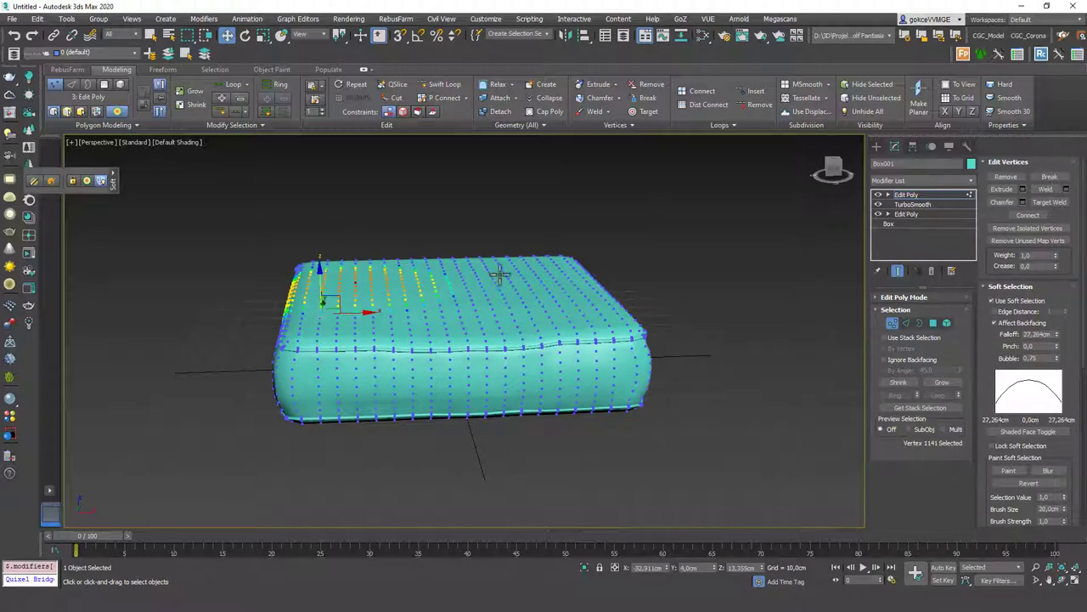
Pick more top vertices and raise the middle of the top into a bulge
{"action": "left_click", "coordinate": [555, 278]}
{"action": "mouse_move", "coordinate": [607, 284]}
{"action": "middle_mouse_down", "text": "alt"}
{"action": "mouse_move", "coordinate": [559, 272]}
{"action": "mouse_move", "coordinate": [588, 274]}
{"action": "mouse_move", "coordinate": [570, 296]}
{"action": "middle_mouse_up", "text": "alt"}
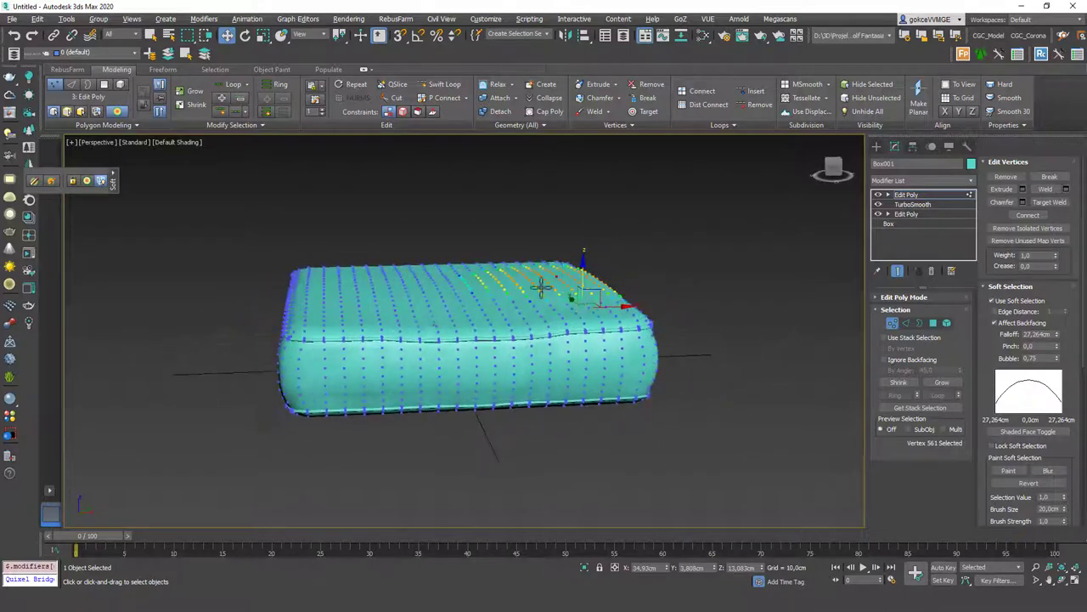
{"action": "left_click", "coordinate": [441, 295]}
{"action": "left_click", "coordinate": [542, 312]}
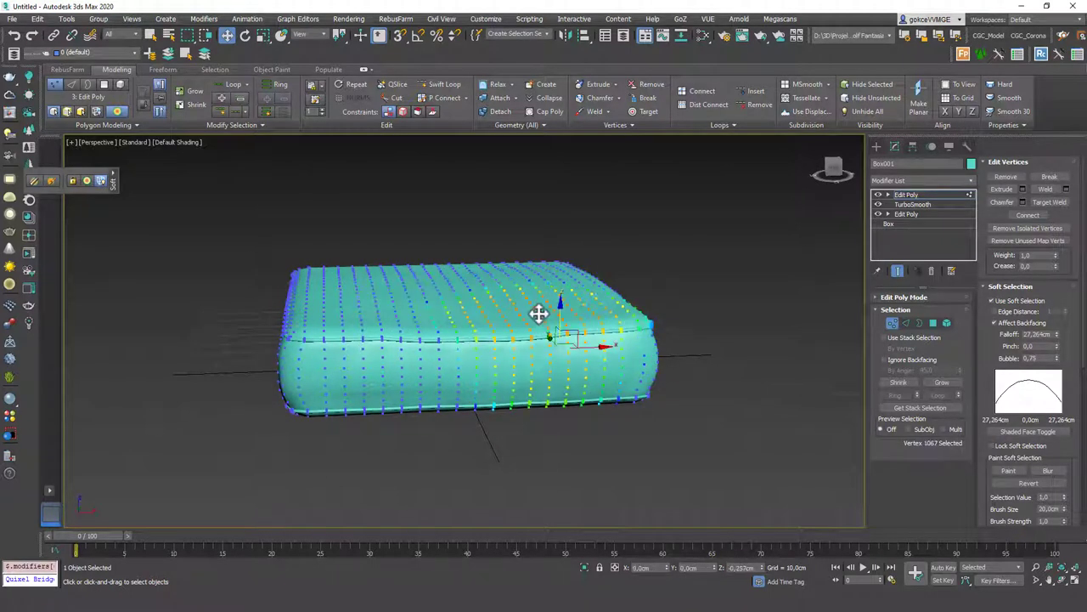
{"action": "mouse_move", "coordinate": [485, 291]}
{"action": "middle_mouse_down", "text": "alt"}
{"action": "mouse_move", "coordinate": [456, 279]}
{"action": "mouse_move", "coordinate": [475, 269]}
{"action": "mouse_move", "coordinate": [486, 283]}
{"action": "mouse_move", "coordinate": [551, 293]}
{"action": "mouse_move", "coordinate": [486, 311]}
{"action": "middle_mouse_up", "text": "alt"}
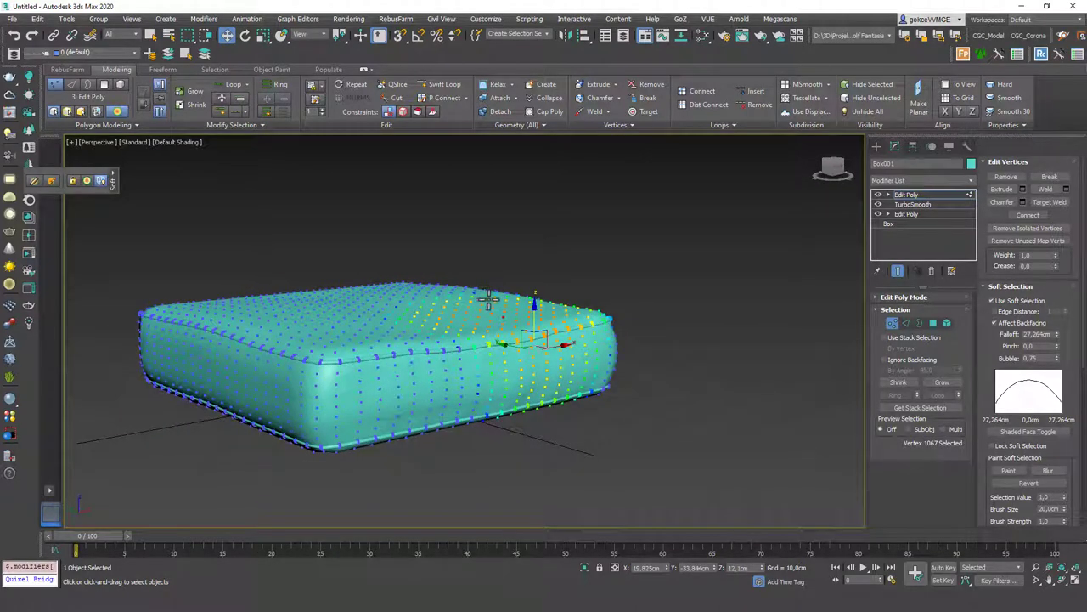
{"action": "mouse_move", "coordinate": [476, 318]}
{"action": "middle_mouse_down", "text": "alt"}
{"action": "mouse_move", "coordinate": [517, 332]}
{"action": "mouse_move", "coordinate": [432, 315]}
{"action": "mouse_move", "coordinate": [425, 331]}
{"action": "middle_mouse_up", "text": "alt"}
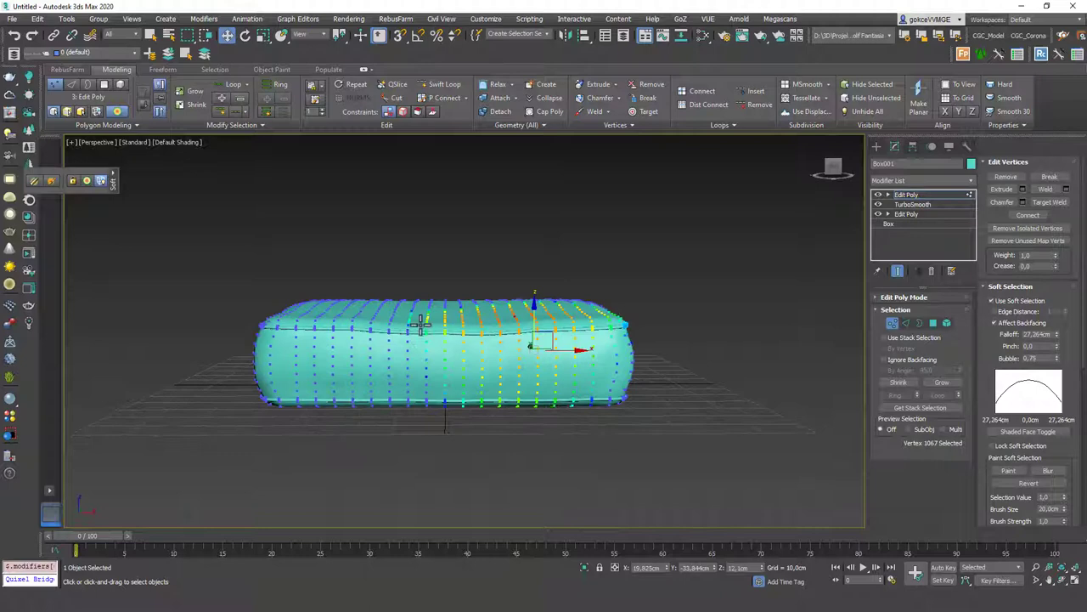
{"action": "scroll", "coordinate": [415, 330], "scroll_direction": "up", "scroll_amount": 2}
{"action": "left_click", "coordinate": [455, 328]}
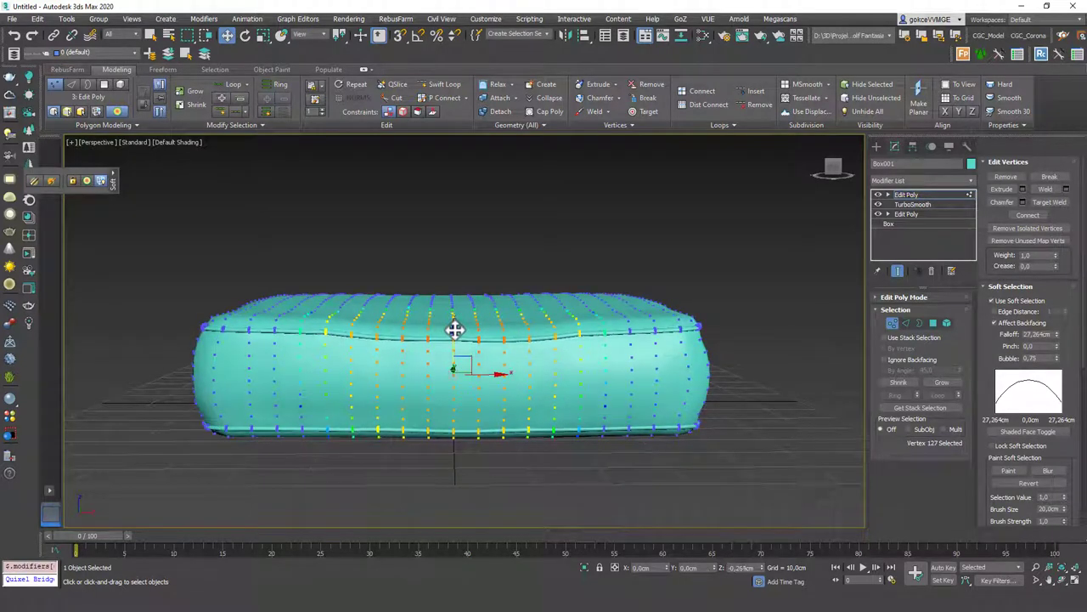
{"action": "left_click_drag", "start_coordinate": [455, 328], "coordinate": [452, 326]}
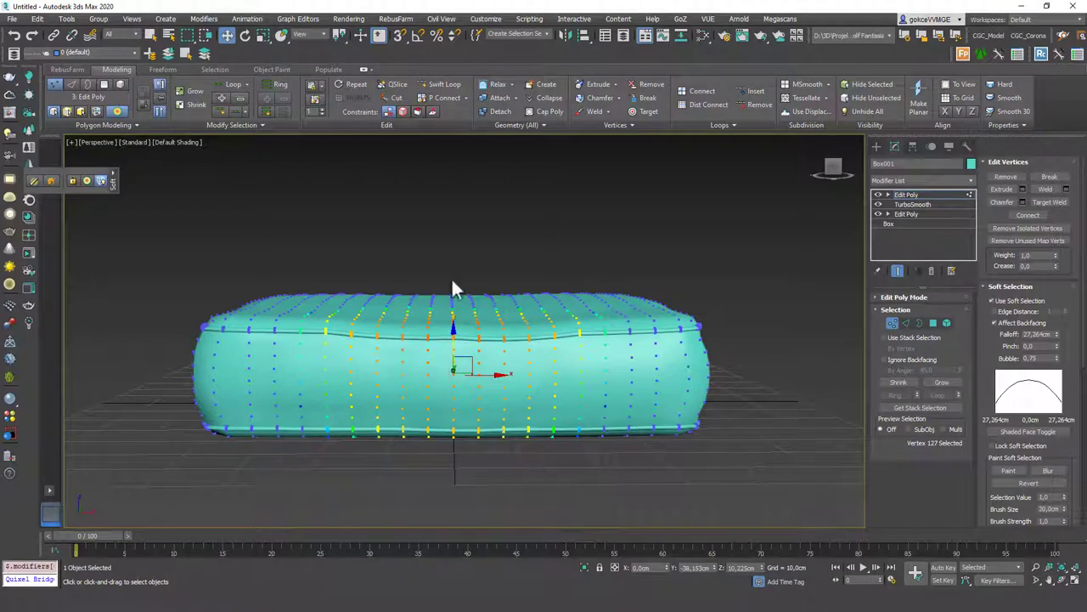
Pick further vertices across the top ends, then leave vertex editing and deselect the cushion
{"action": "left_click", "coordinate": [607, 301]}
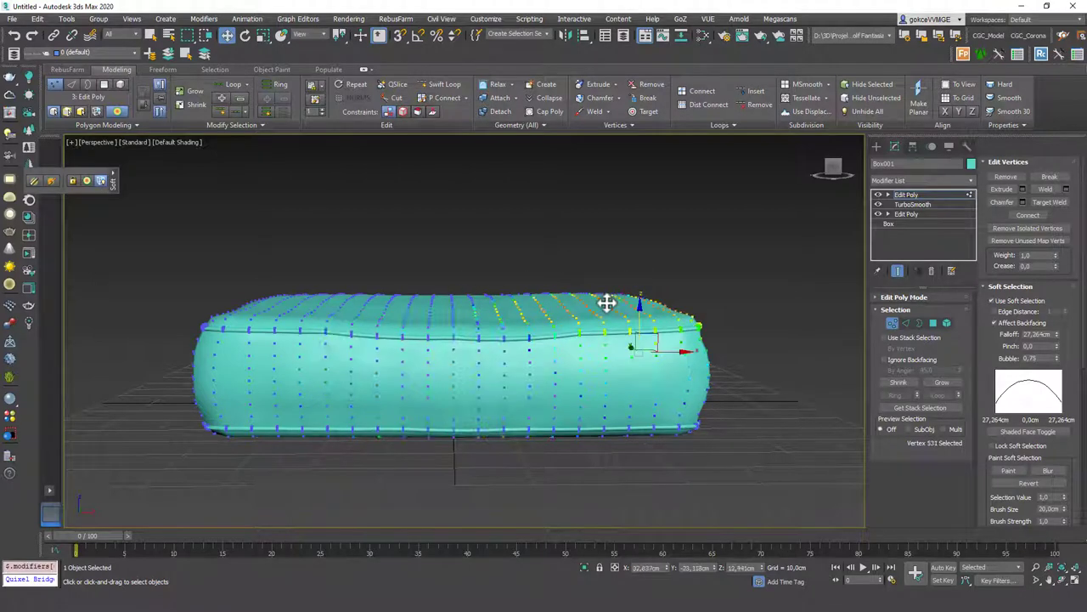
{"action": "left_click", "coordinate": [306, 299]}
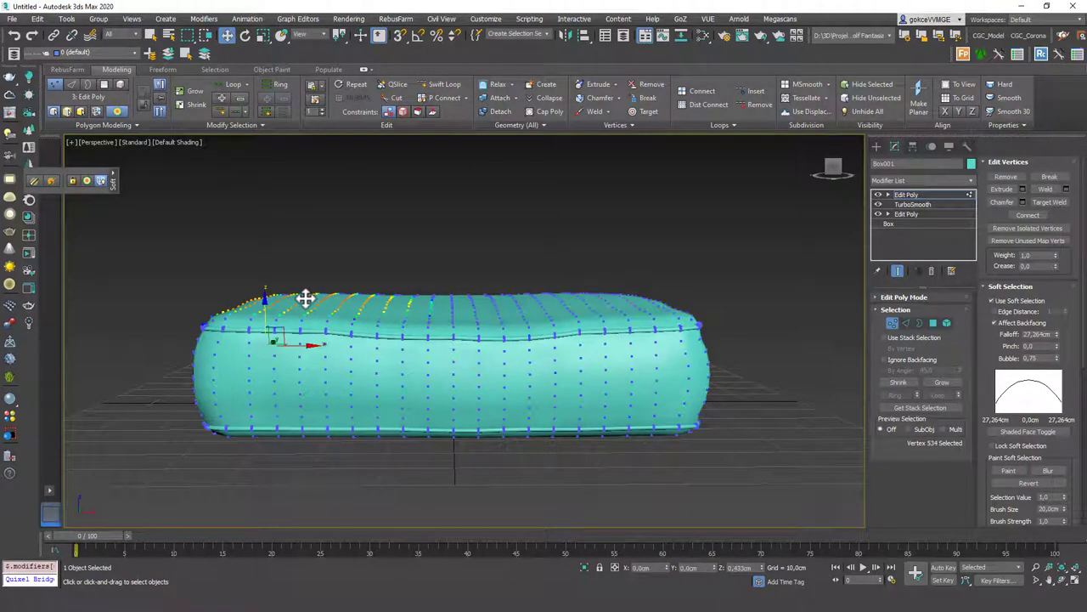
{"action": "mouse_move", "coordinate": [468, 281]}
{"action": "middle_mouse_down", "text": "alt"}
{"action": "mouse_move", "coordinate": [461, 294]}
{"action": "mouse_move", "coordinate": [615, 320]}
{"action": "mouse_move", "coordinate": [583, 328]}
{"action": "mouse_move", "coordinate": [620, 349]}
{"action": "middle_mouse_up", "text": "alt"}
{"action": "left_click", "coordinate": [529, 317]}
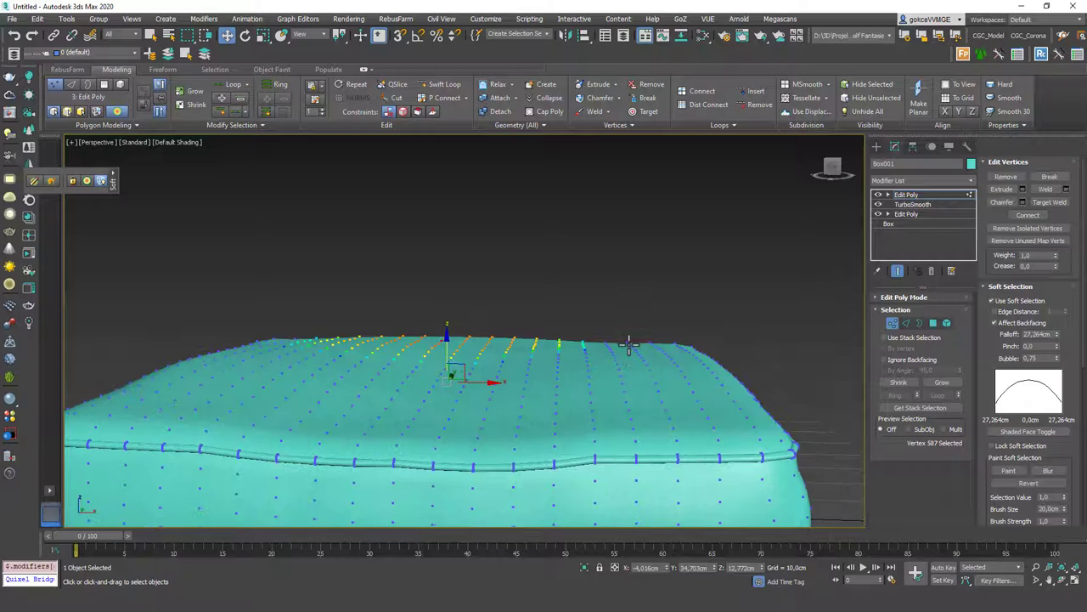
{"action": "left_click", "coordinate": [633, 345]}
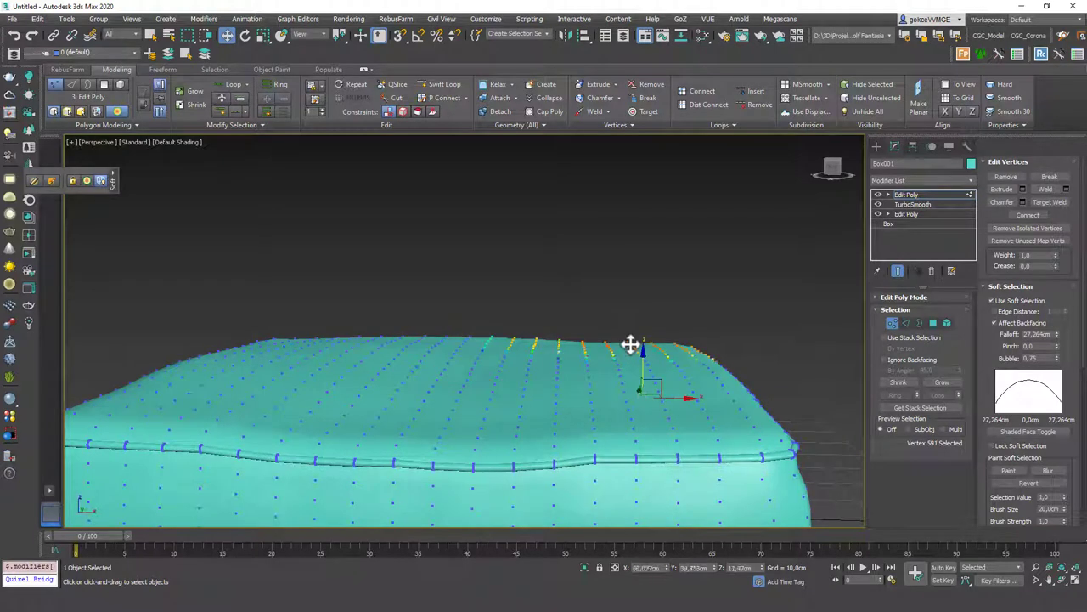
{"action": "left_click", "coordinate": [290, 342]}
{"action": "mouse_move", "coordinate": [291, 340]}
{"action": "middle_mouse_down", "text": "alt"}
{"action": "mouse_move", "coordinate": [544, 344]}
{"action": "mouse_move", "coordinate": [484, 344]}
{"action": "mouse_move", "coordinate": [425, 311]}
{"action": "mouse_move", "coordinate": [420, 347]}
{"action": "mouse_move", "coordinate": [508, 358]}
{"action": "mouse_move", "coordinate": [514, 337]}
{"action": "mouse_move", "coordinate": [491, 299]}
{"action": "mouse_move", "coordinate": [496, 307]}
{"action": "middle_mouse_up", "text": "alt"}
{"action": "scroll", "coordinate": [419, 347], "scroll_direction": "down", "scroll_amount": 3}
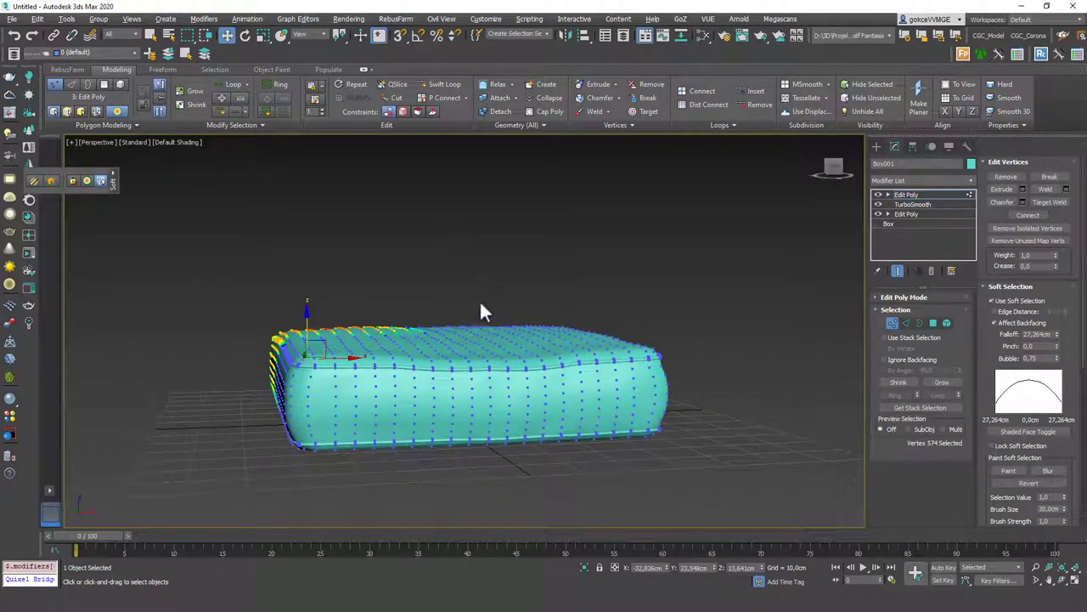
{"action": "mouse_move", "coordinate": [692, 342]}
{"action": "middle_mouse_down", "text": "alt"}
{"action": "mouse_move", "coordinate": [527, 365]}
{"action": "mouse_move", "coordinate": [590, 376]}
{"action": "mouse_move", "coordinate": [570, 357]}
{"action": "mouse_move", "coordinate": [617, 355]}
{"action": "mouse_move", "coordinate": [589, 356]}
{"action": "mouse_move", "coordinate": [548, 299]}
{"action": "middle_mouse_up", "text": "alt"}
{"action": "key", "text": "1"}
{"action": "left_click", "coordinate": [661, 320]}
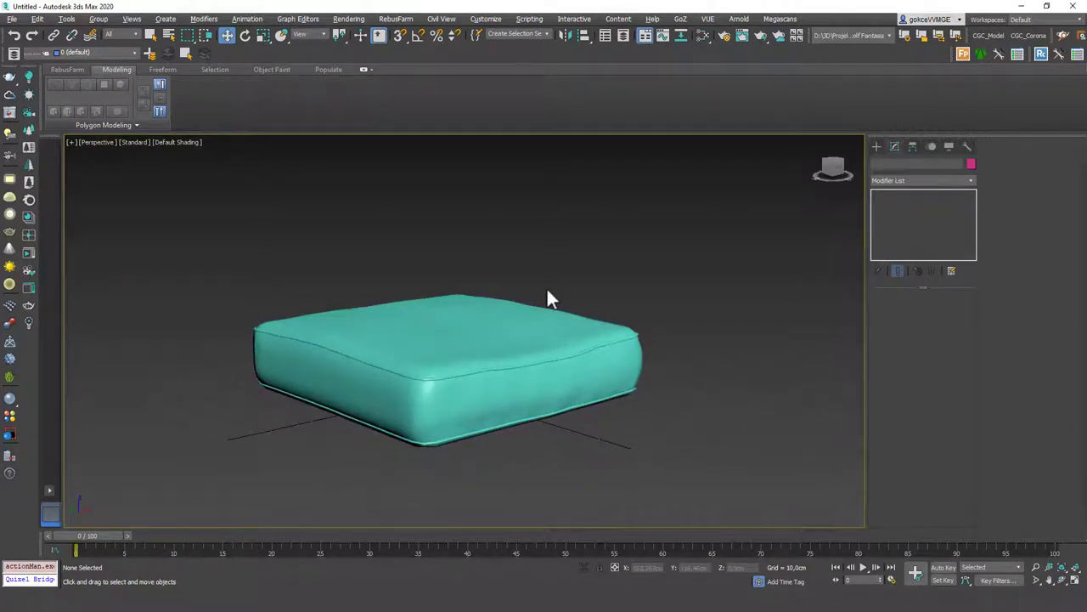
Add a TurboSmooth modifier on top of the cushion's stack
{"action": "left_click", "coordinate": [638, 330]}
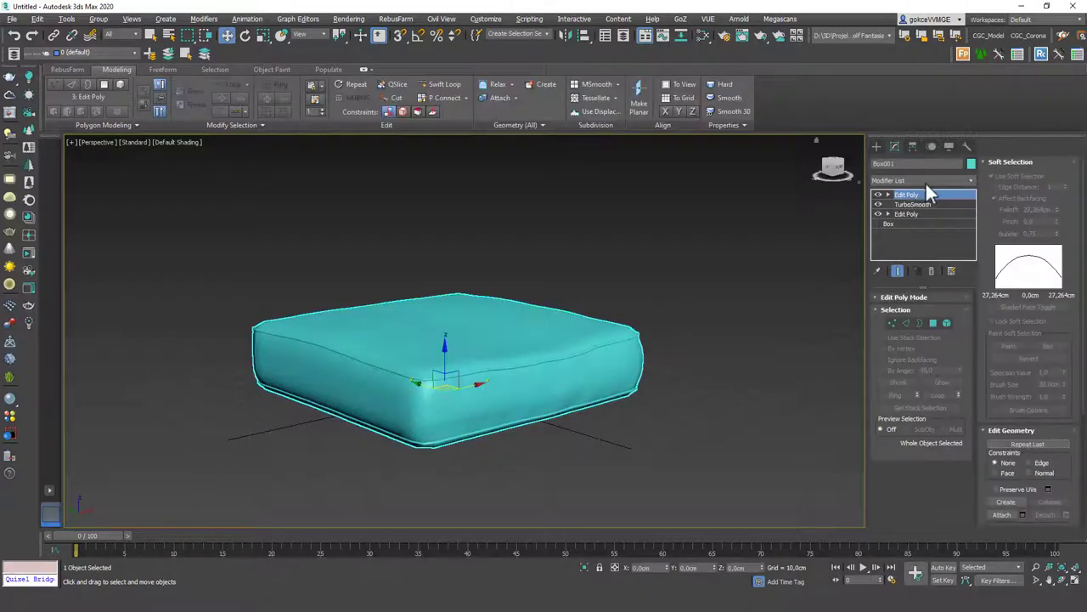
{"action": "left_click", "coordinate": [911, 180]}
{"action": "scroll", "coordinate": [902, 281], "scroll_direction": "down", "scroll_amount": 5}
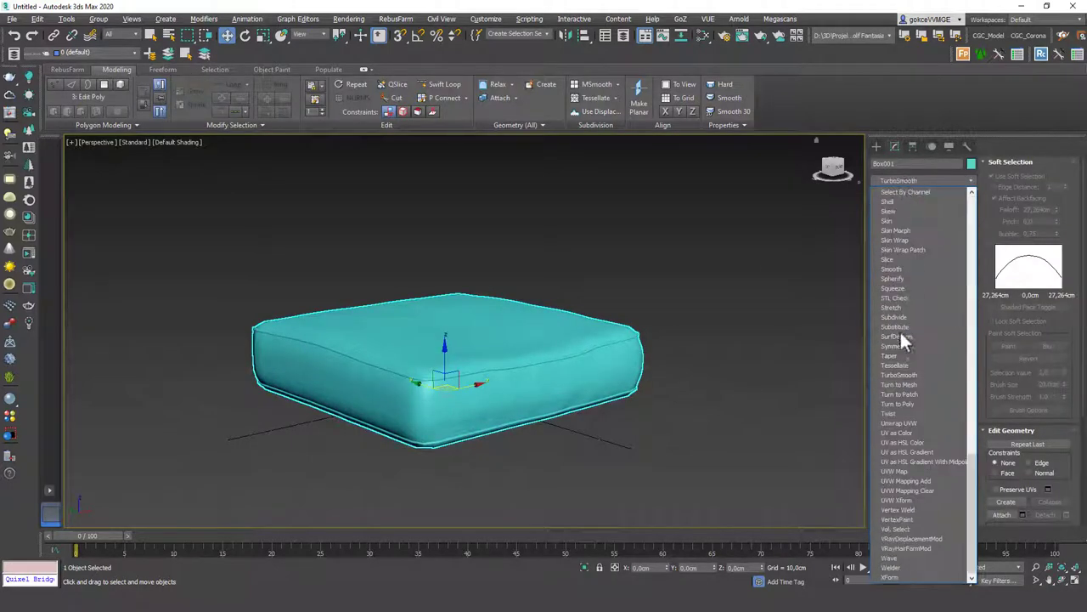
{"action": "left_click", "coordinate": [903, 382]}
{"action": "left_click", "coordinate": [641, 352]}
Toggle Edged Faces on and off, then show statistics: 28,160 polygons, 14,082 vertices
{"action": "key", "text": "F4"}
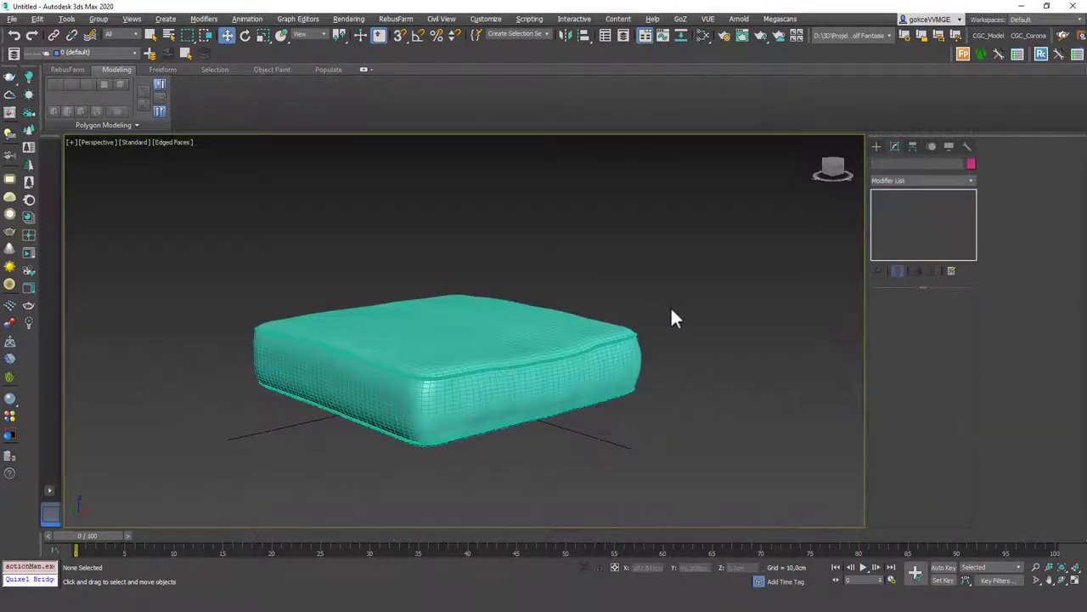
{"action": "scroll", "coordinate": [447, 393], "scroll_direction": "up", "scroll_amount": 6}
{"action": "scroll", "coordinate": [451, 345], "scroll_direction": "down", "scroll_amount": 4}
{"action": "scroll", "coordinate": [468, 350], "scroll_direction": "down", "scroll_amount": 3}
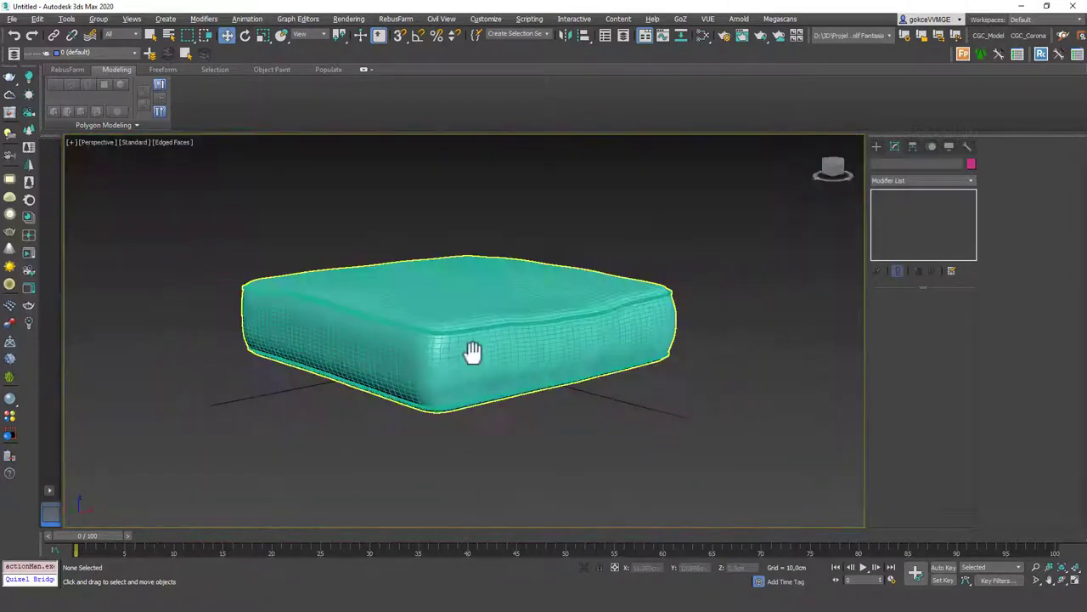
{"action": "key", "text": "F4"}
{"action": "key", "text": "7"}
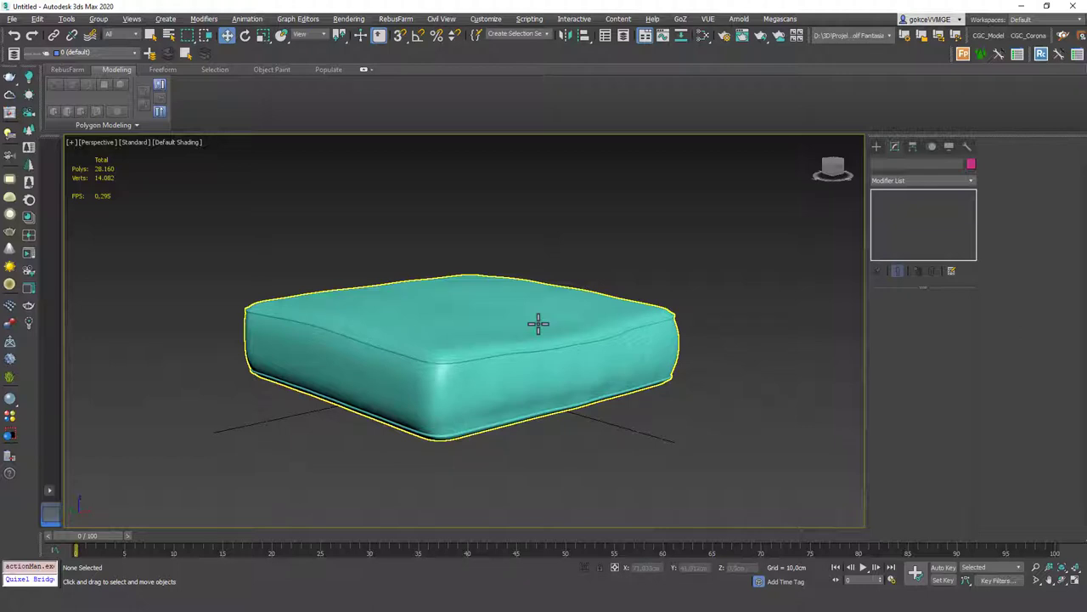
{"action": "left_click", "coordinate": [594, 306]}
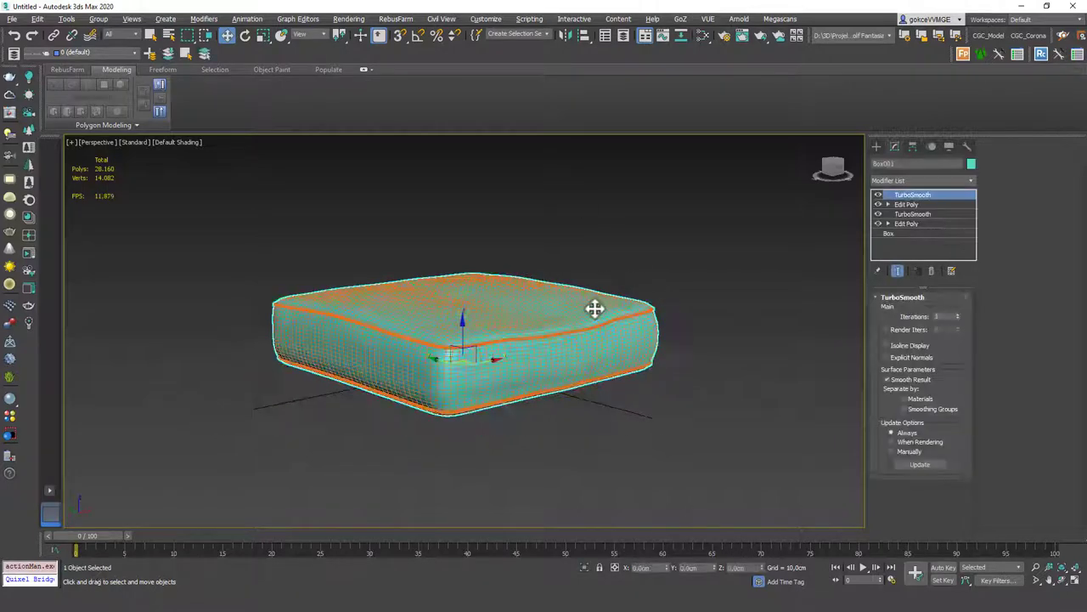
{"action": "middle_click_drag", "start_coordinate": [595, 306], "coordinate": [517, 316], "text": "alt"}
{"action": "left_click", "coordinate": [561, 399]}
{"action": "middle_click_drag", "start_coordinate": [560, 400], "coordinate": [544, 397], "text": "alt"}
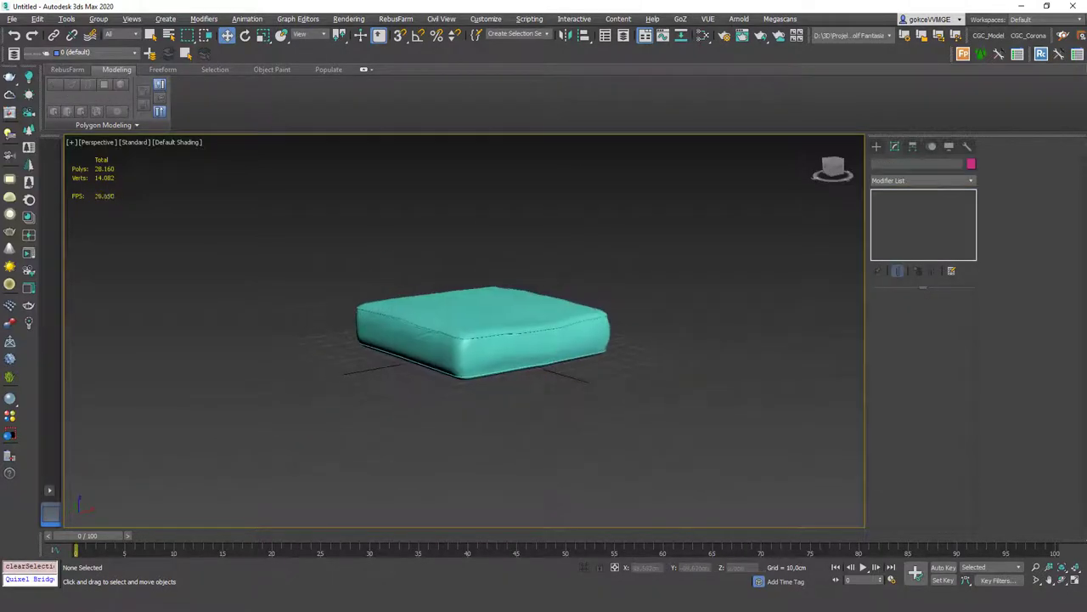